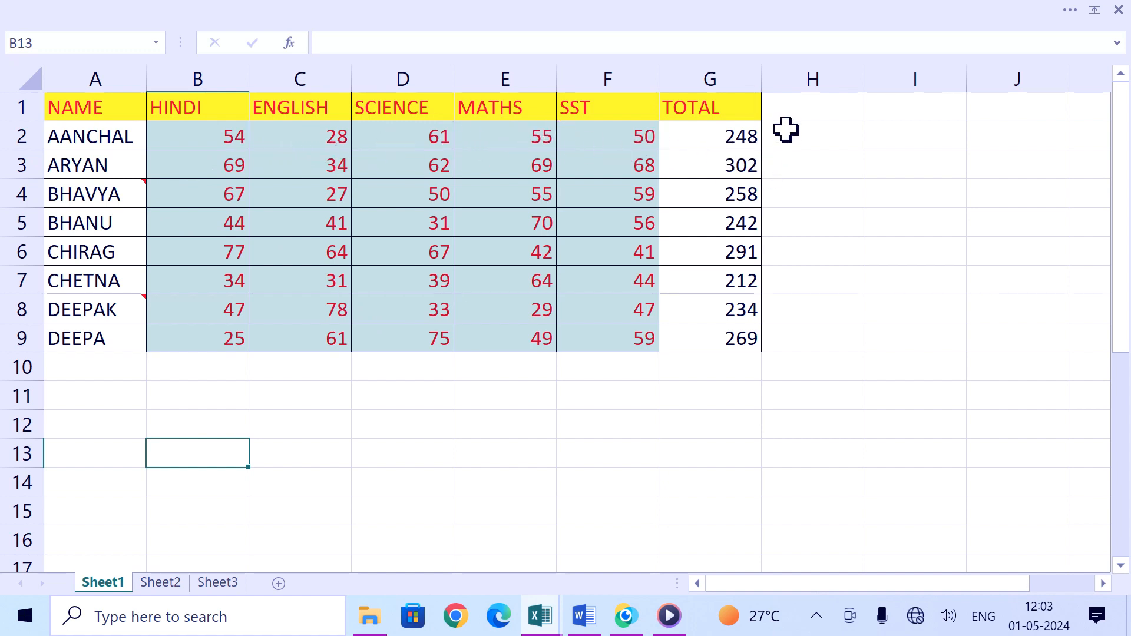
Step: Paste the copied TOTAL formulas from G2:G9 into G12:G19
left_click_drag(734, 136, 732, 331)
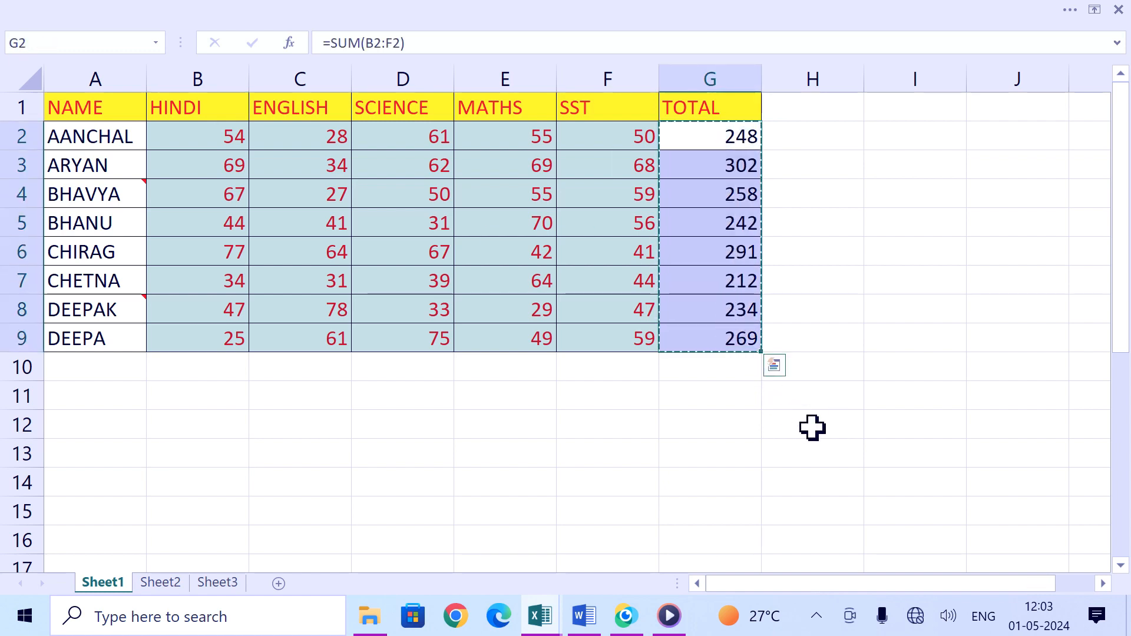
left_click(705, 433)
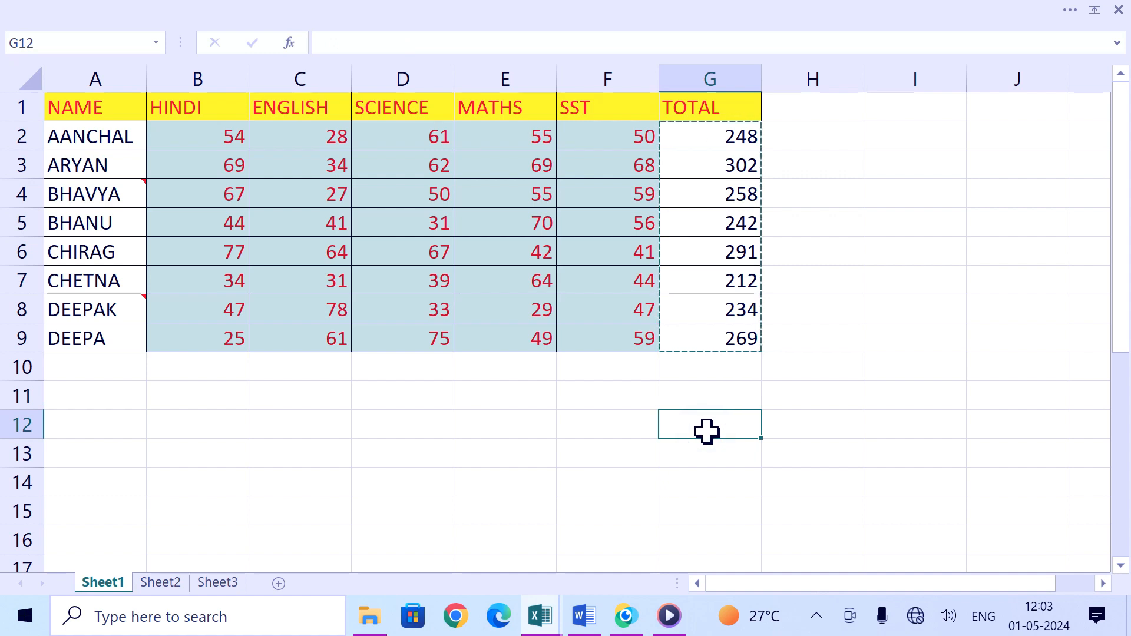
key("ctrl+v")
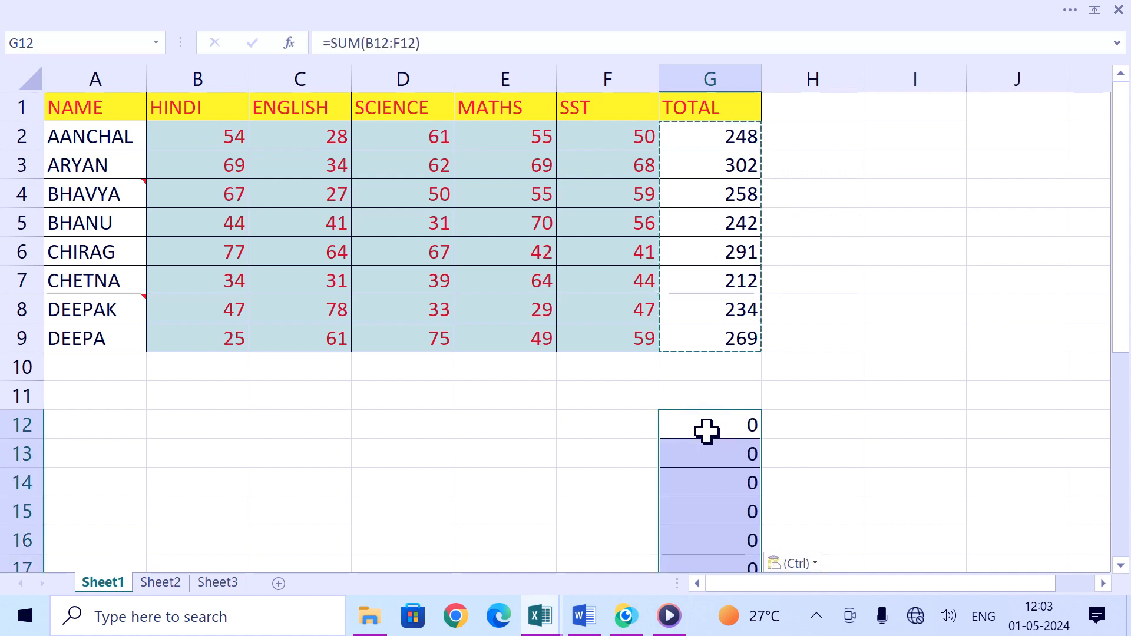
scroll(729, 370, "down", 1)
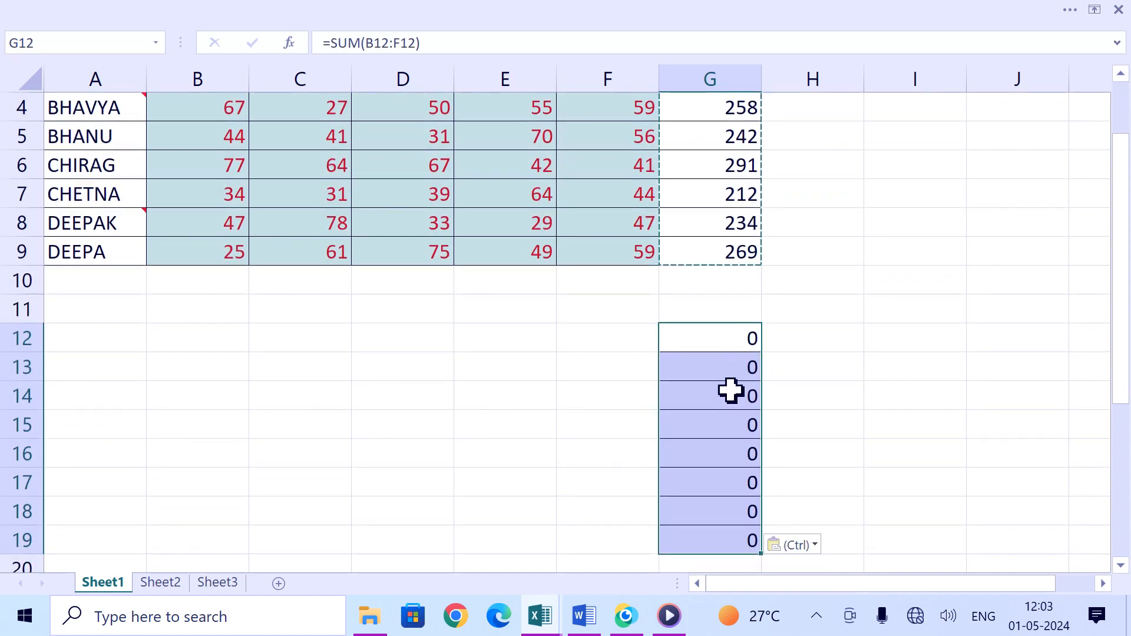
scroll(711, 249, "up", 1)
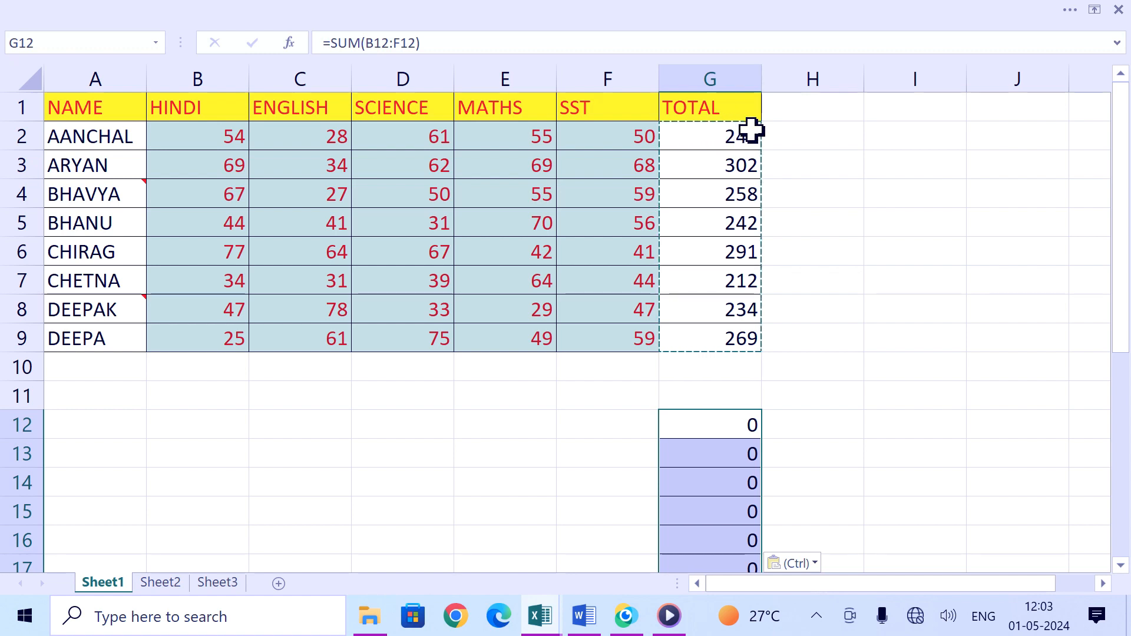
Step: Enter 56 in D12 and 77 in E12 to feed the pasted total formula
left_click(713, 471)
left_click(717, 422)
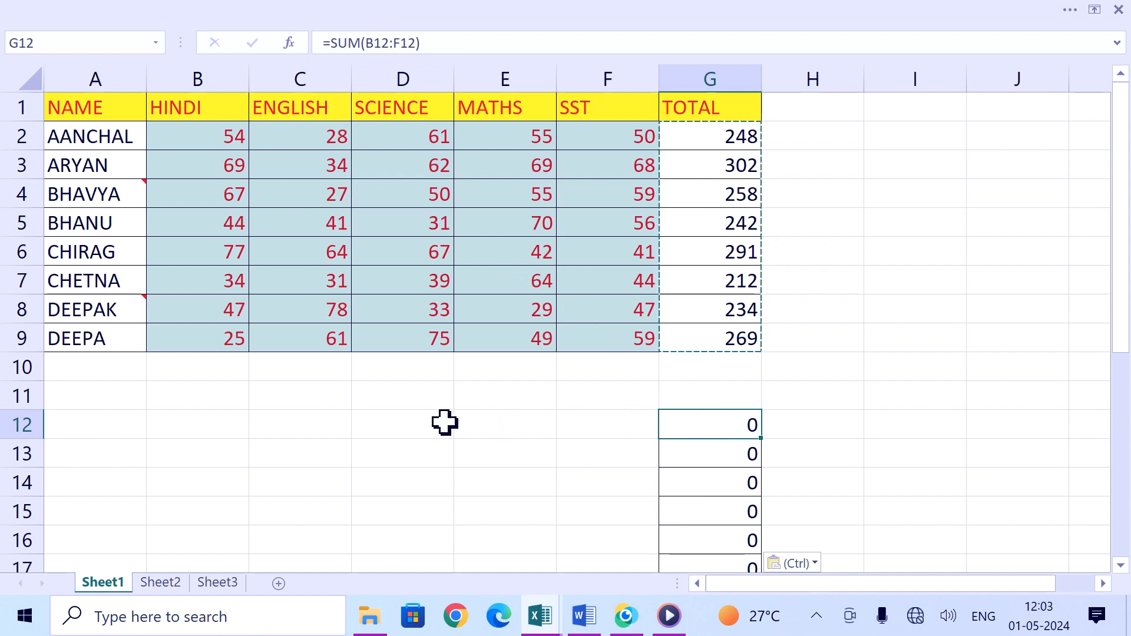
left_click(419, 424)
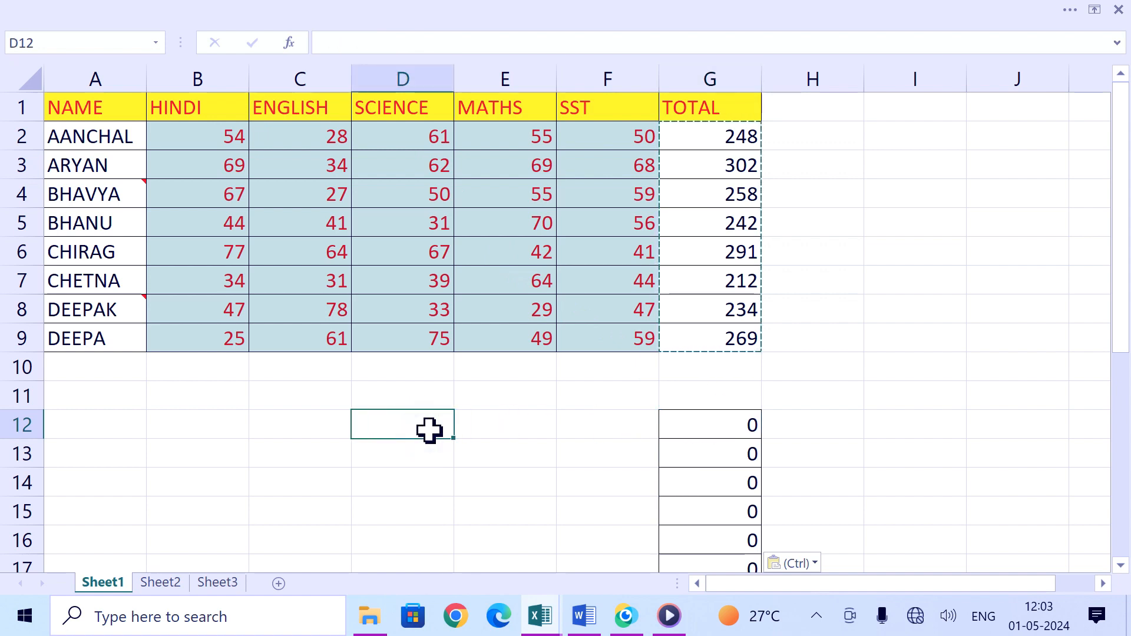
type("56")
left_click(517, 426)
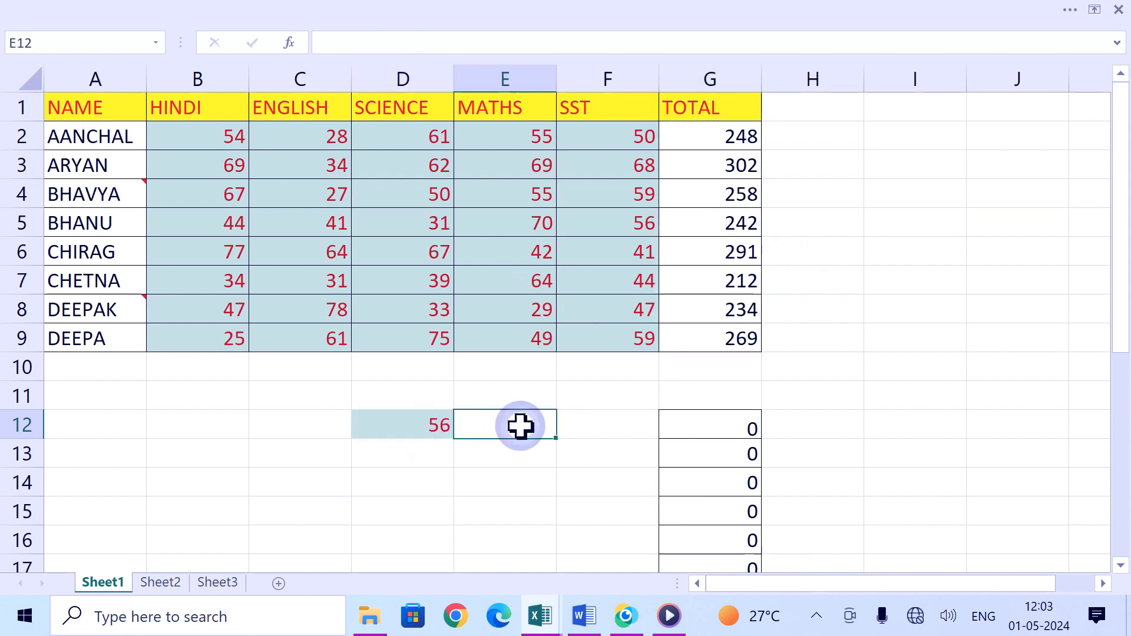
type("77")
left_click(533, 475)
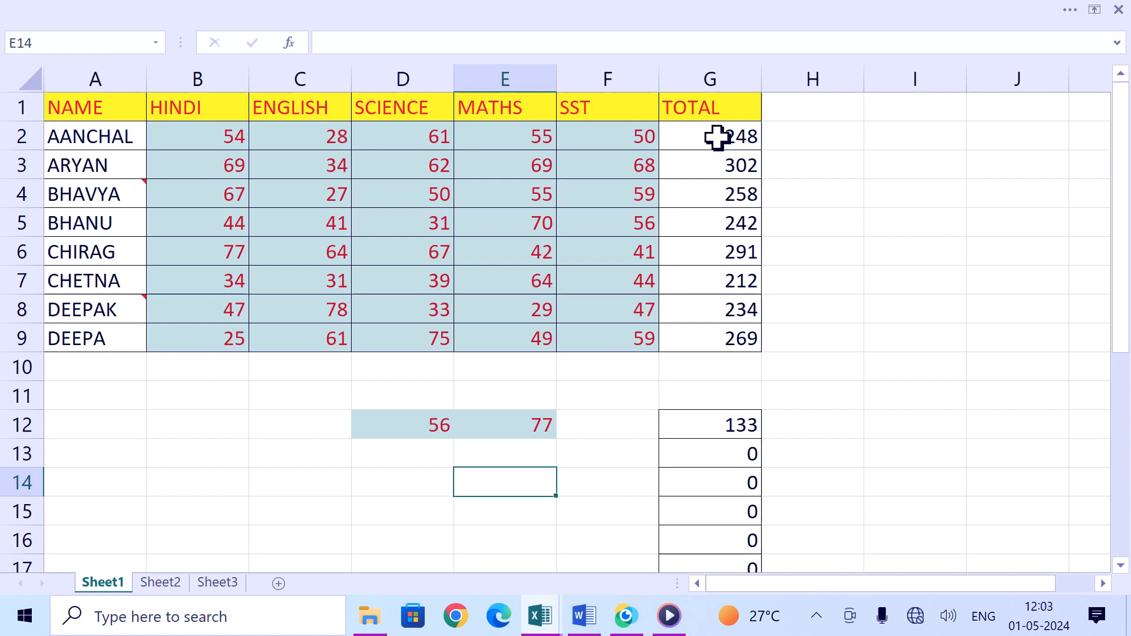
Step: Copy the TOTAL results in G2:G9
left_click_drag(718, 139, 735, 328)
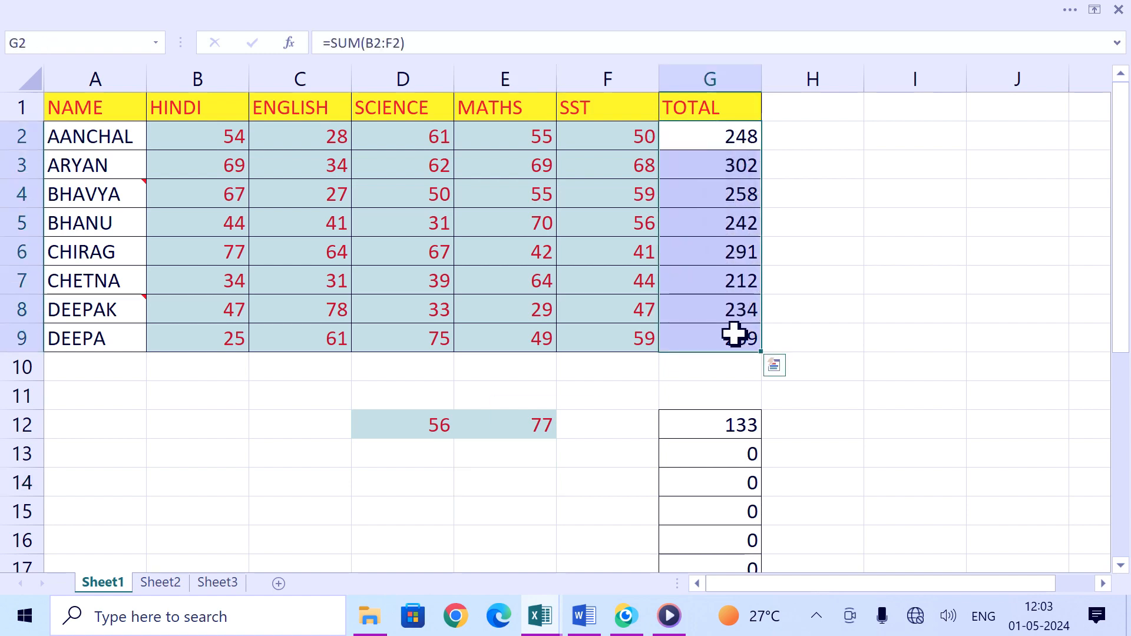
key("ctrl+q")
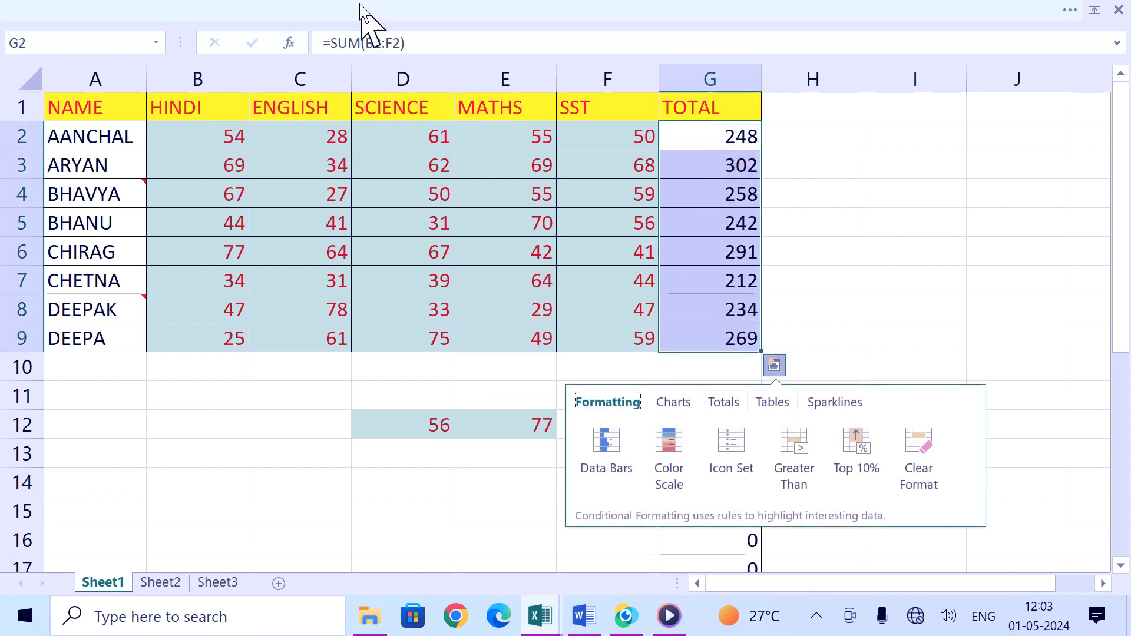
left_click(359, 5)
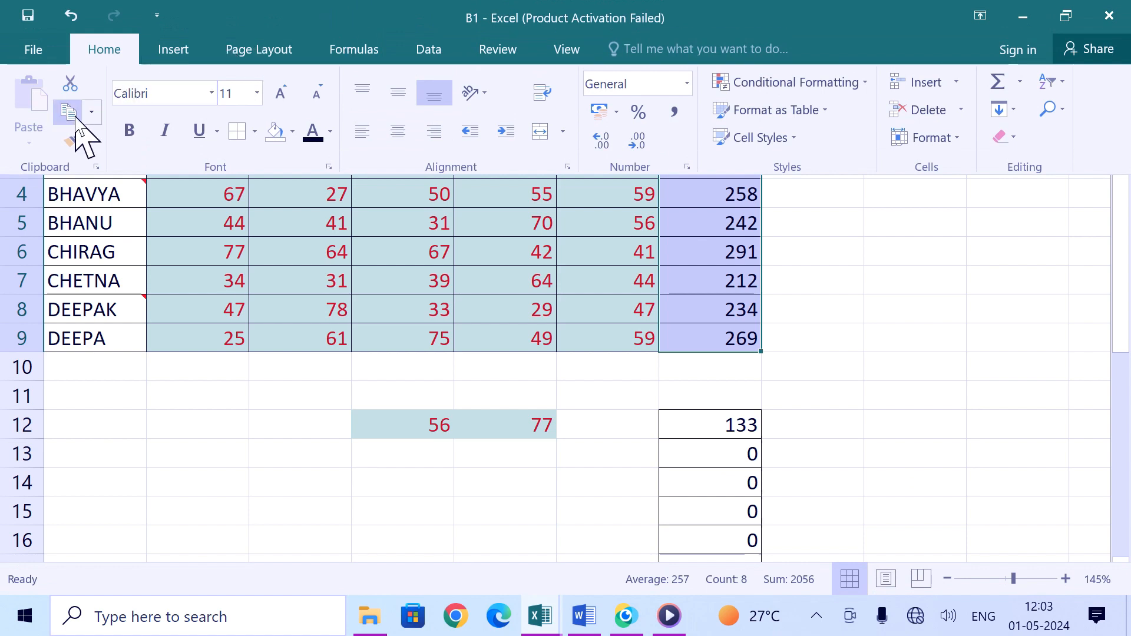
left_click(69, 112)
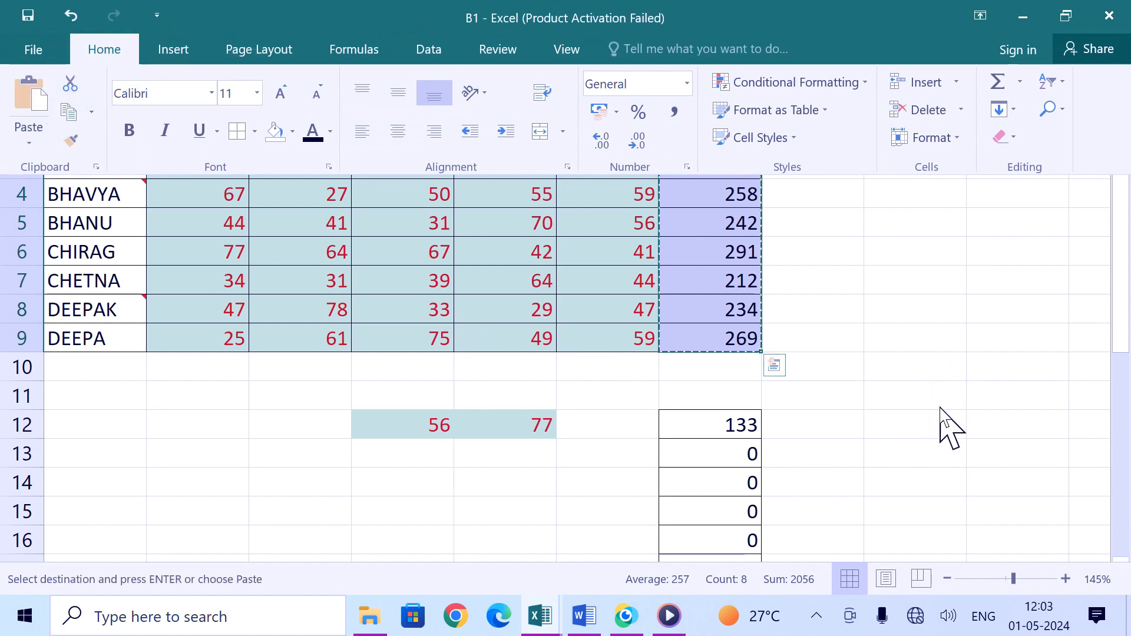
Step: Paste the copied totals as Values only starting at I10 with Paste Special
left_click(937, 366)
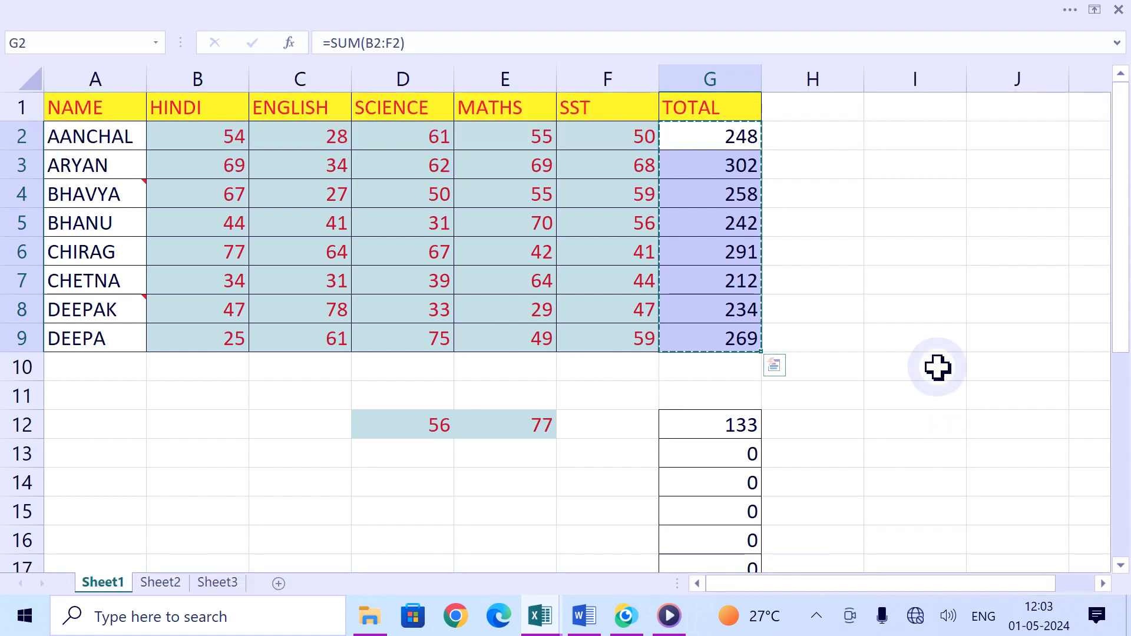
left_click(9, 6)
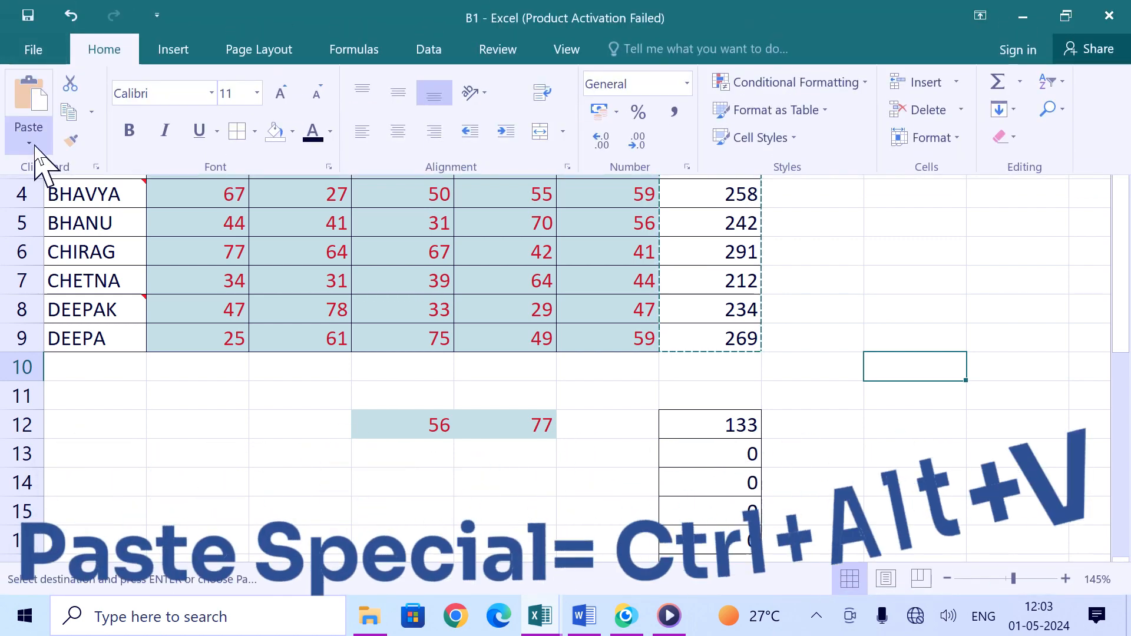
left_click(30, 143)
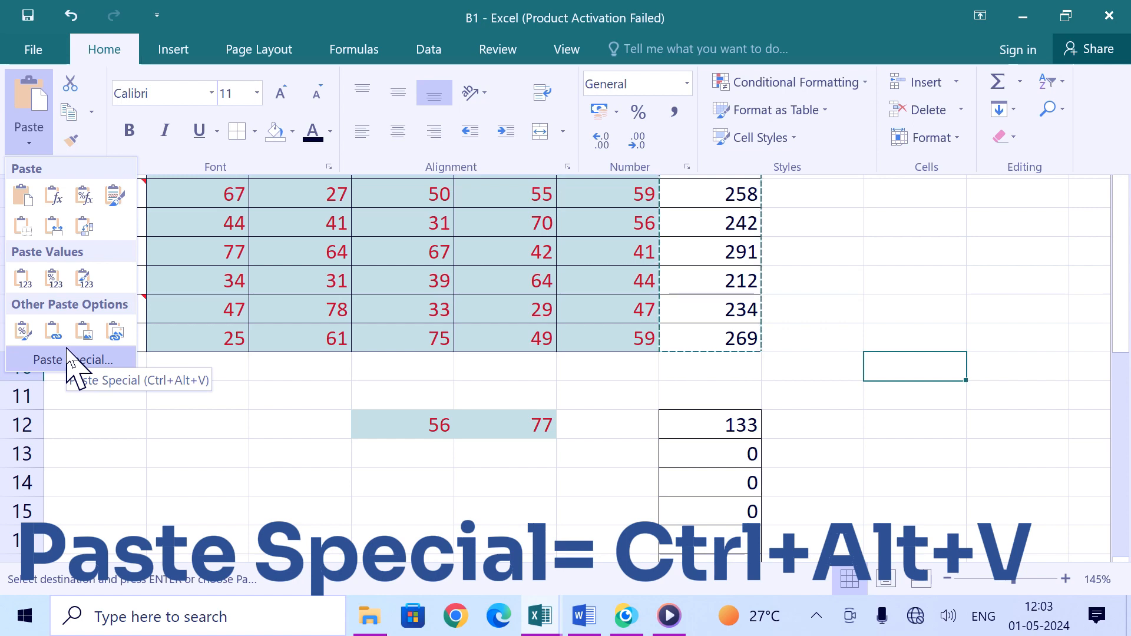
left_click(77, 362)
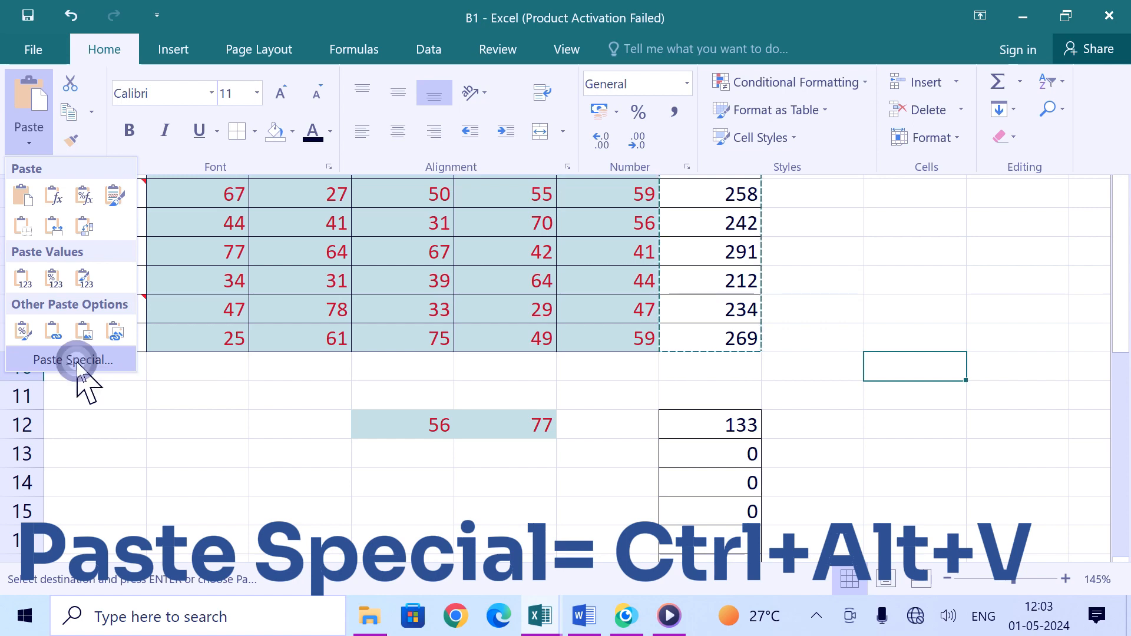
left_click_drag(750, 167, 505, 112)
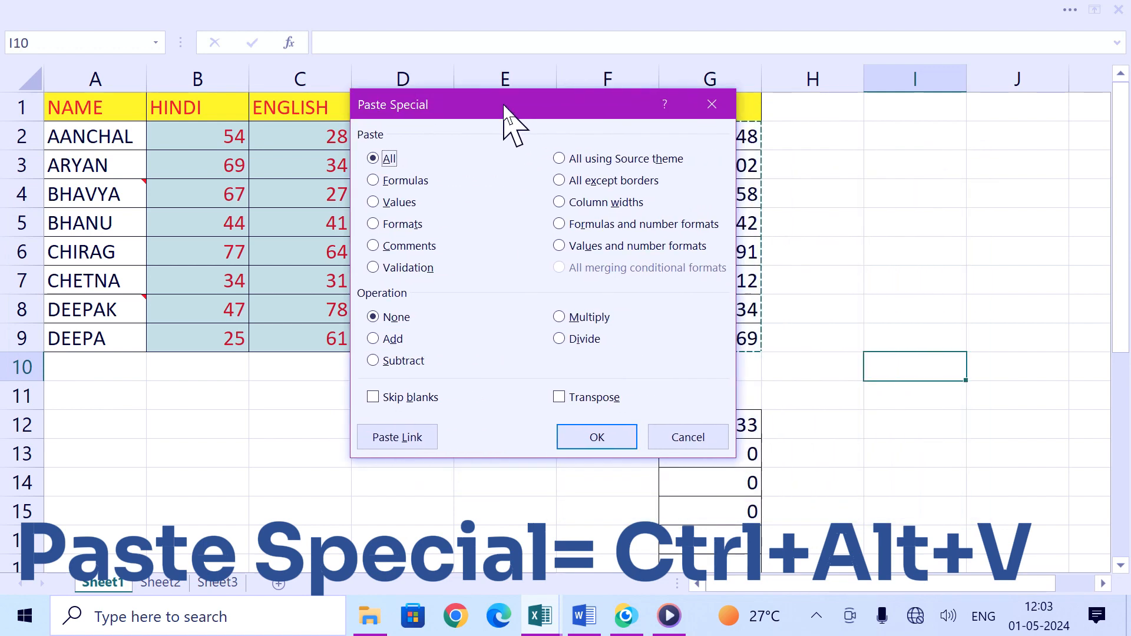
left_click(397, 202)
left_click(596, 438)
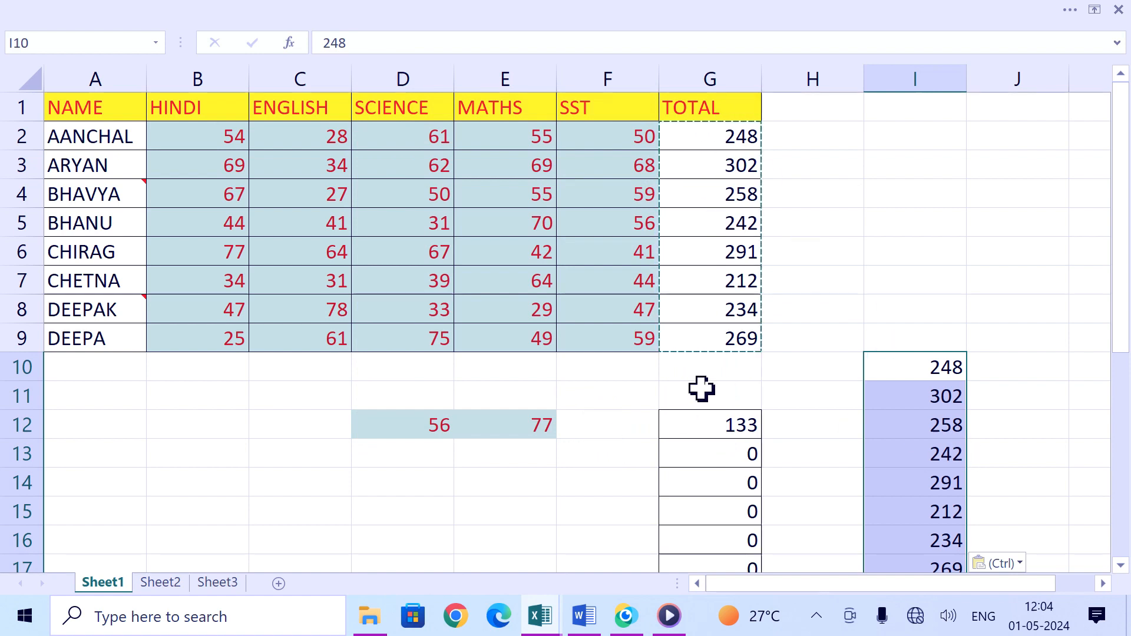
key("Escape")
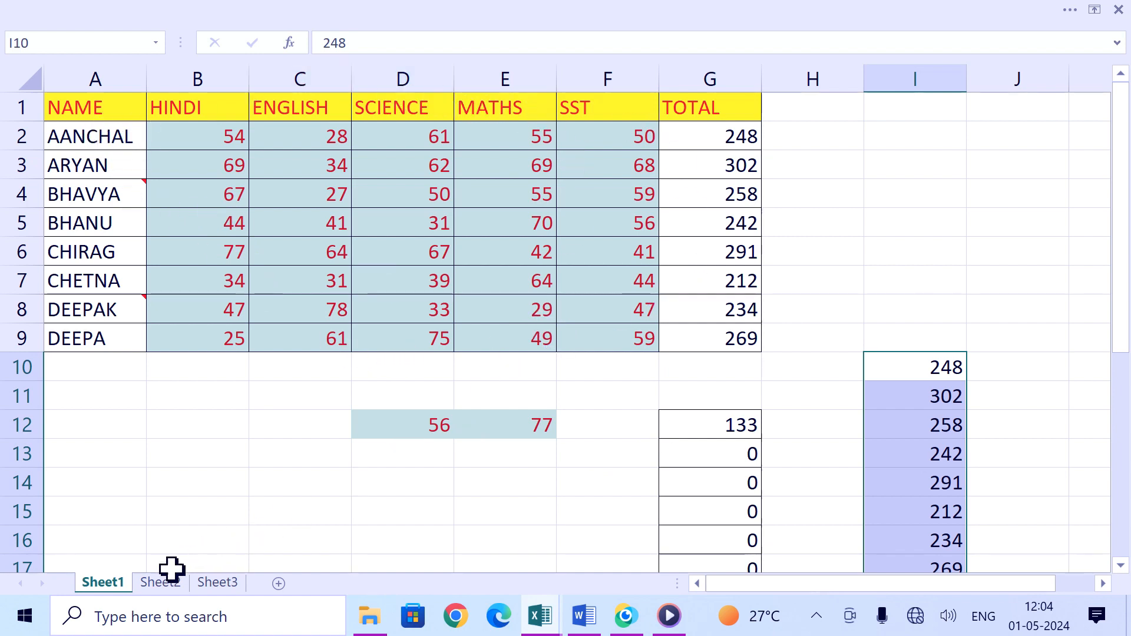
Step: Copy the whole marks table A1:G9 on Sheet1
left_click(159, 582)
left_click(217, 583)
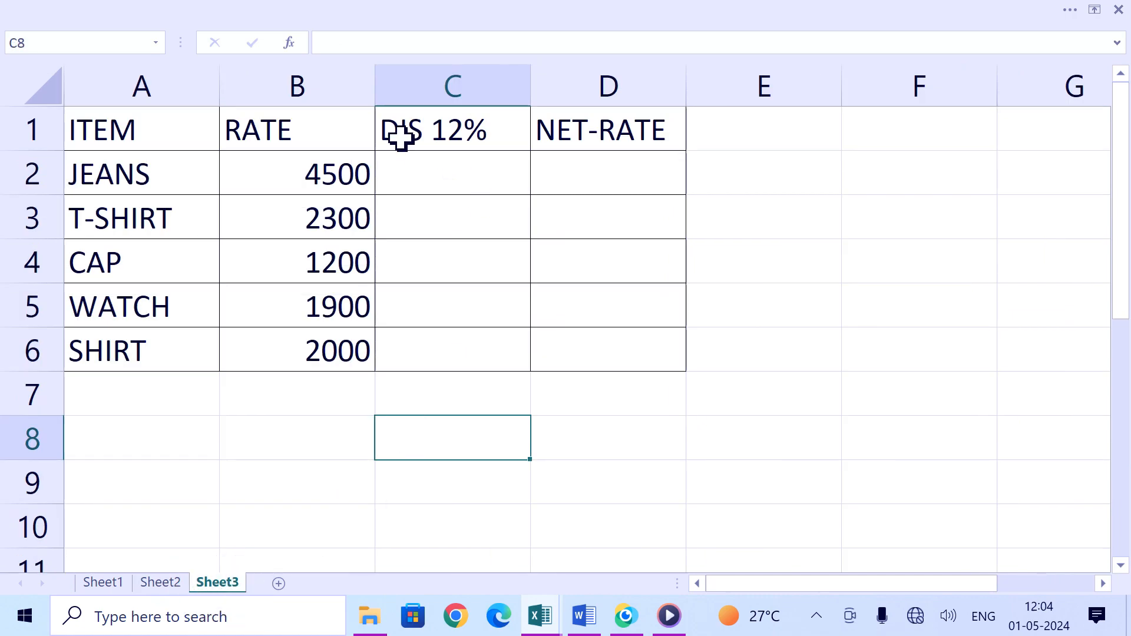
left_click(103, 582)
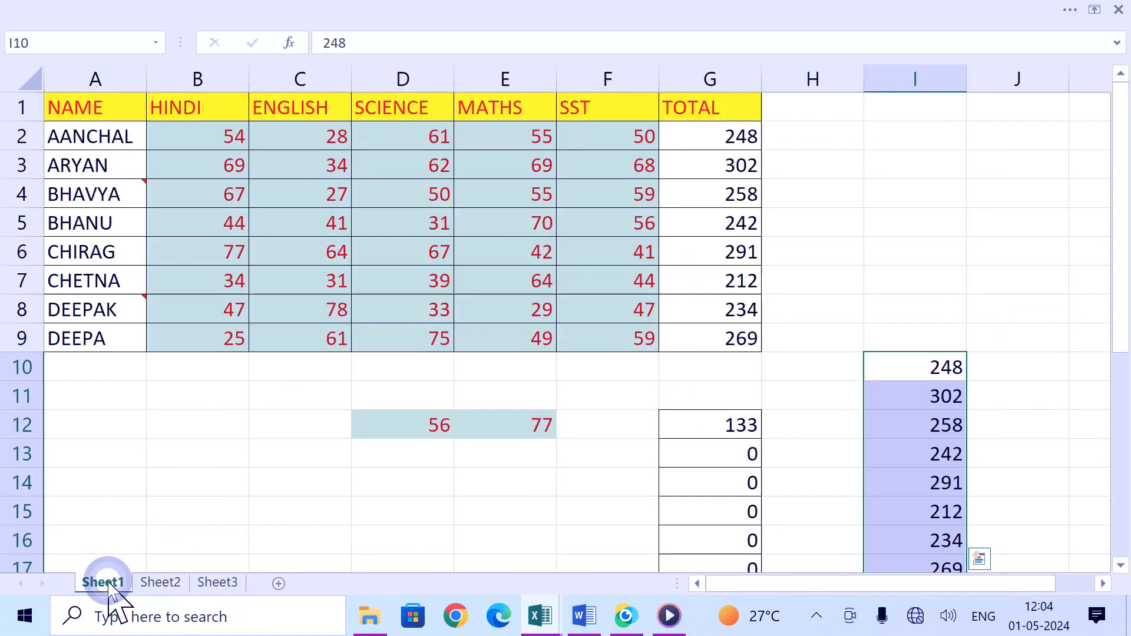
left_click_drag(119, 111, 698, 337)
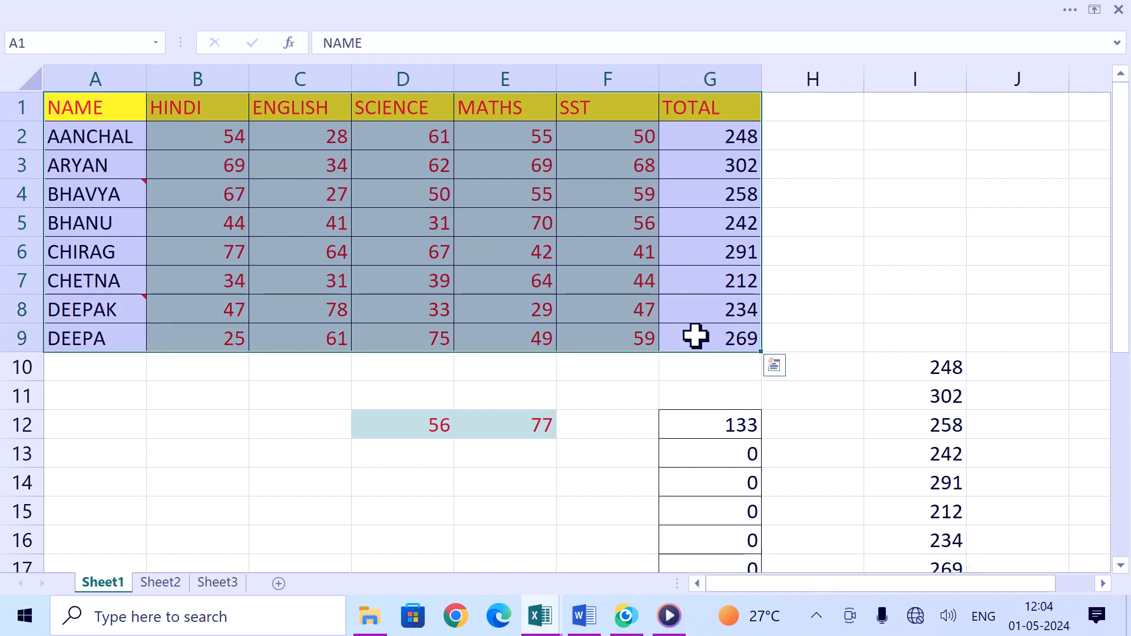
key("ctrl+c")
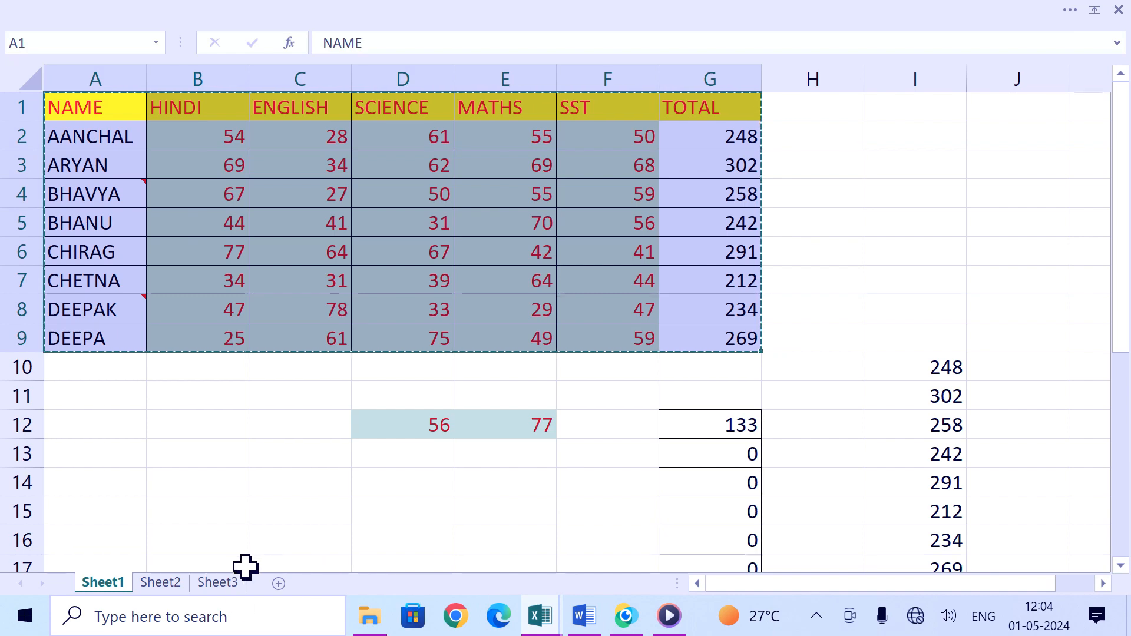
Step: Paste only the Formats of the copied table onto the Sheet3 range A1:D6 with Paste Special
left_click(229, 582)
left_click_drag(192, 123, 631, 334)
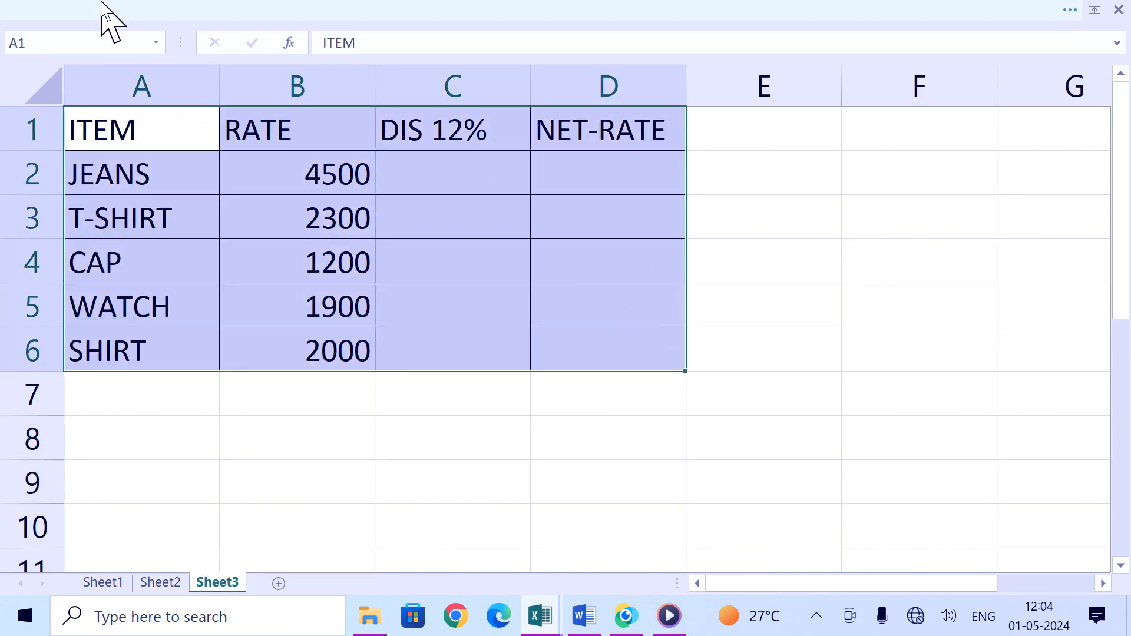
key("ctrl+alt+v")
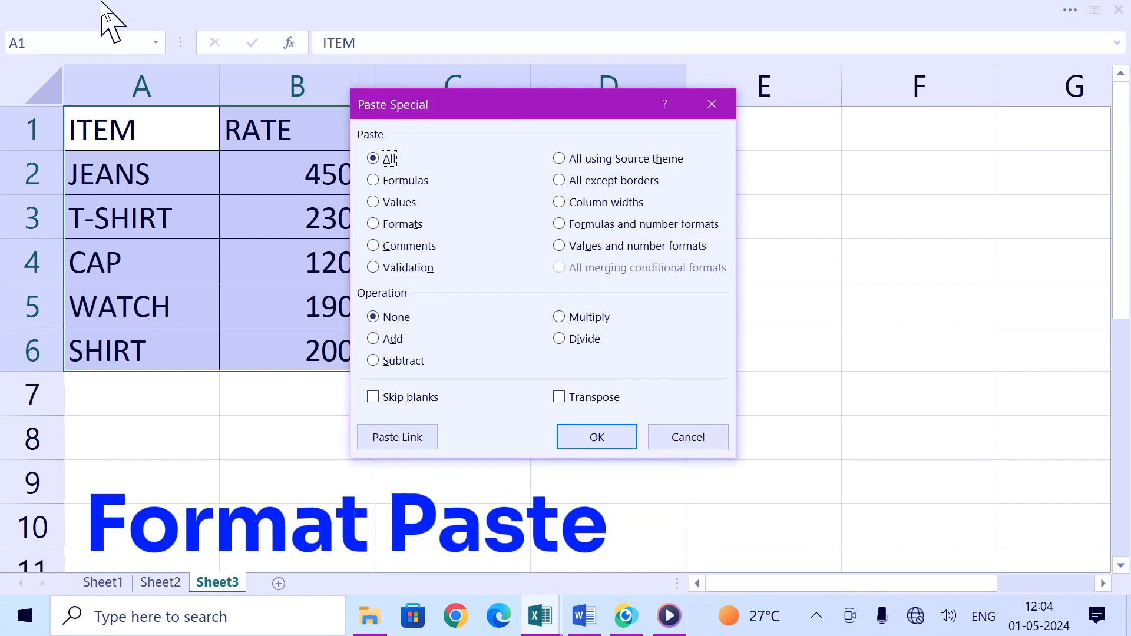
left_click(389, 224)
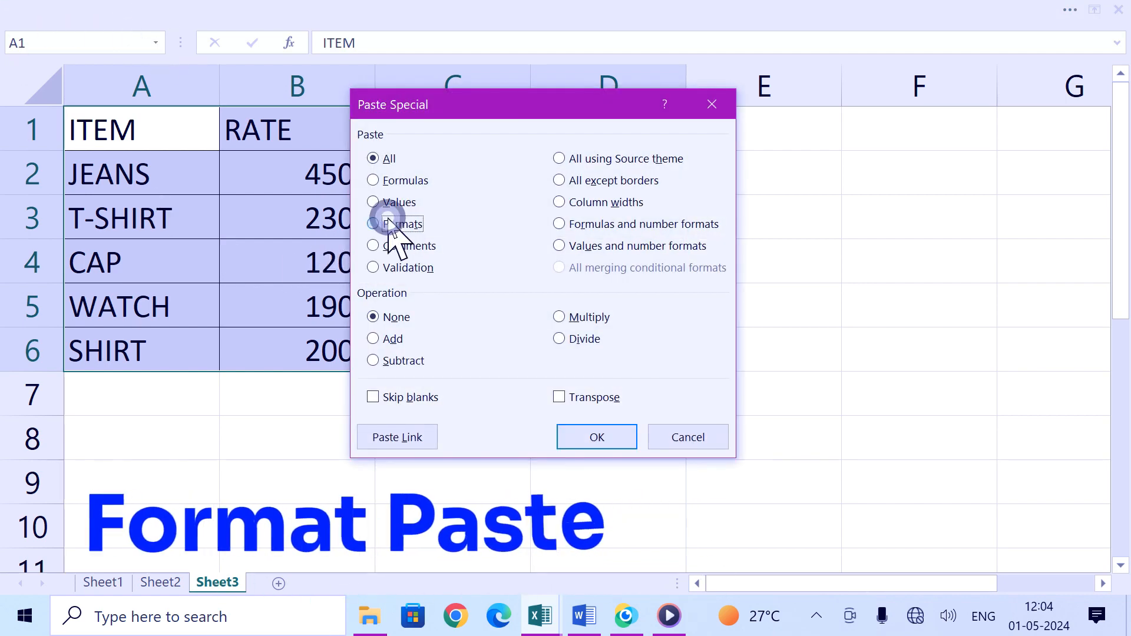
left_click(598, 437)
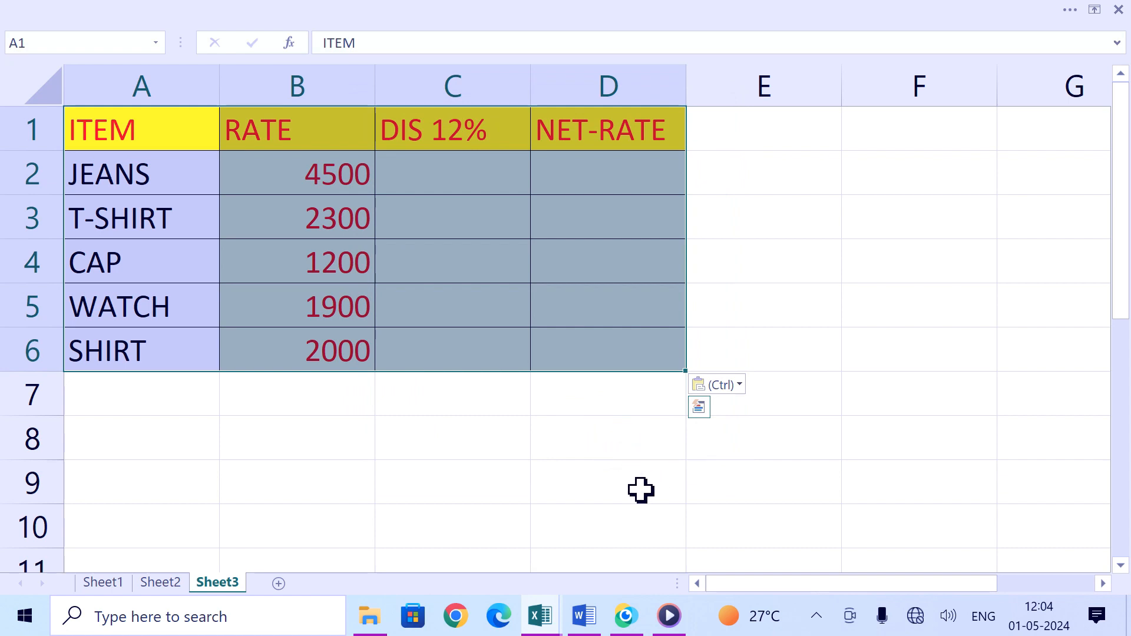
left_click(502, 506)
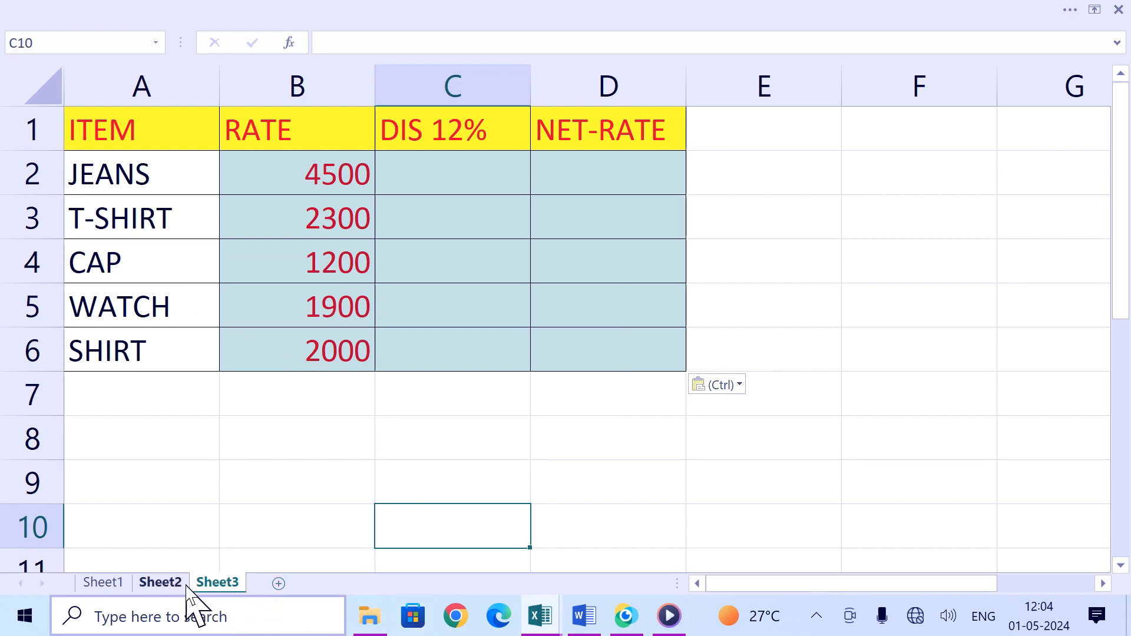
Step: Return to Sheet1 and copy the commented name cell A4
left_click(161, 582)
left_click(104, 582)
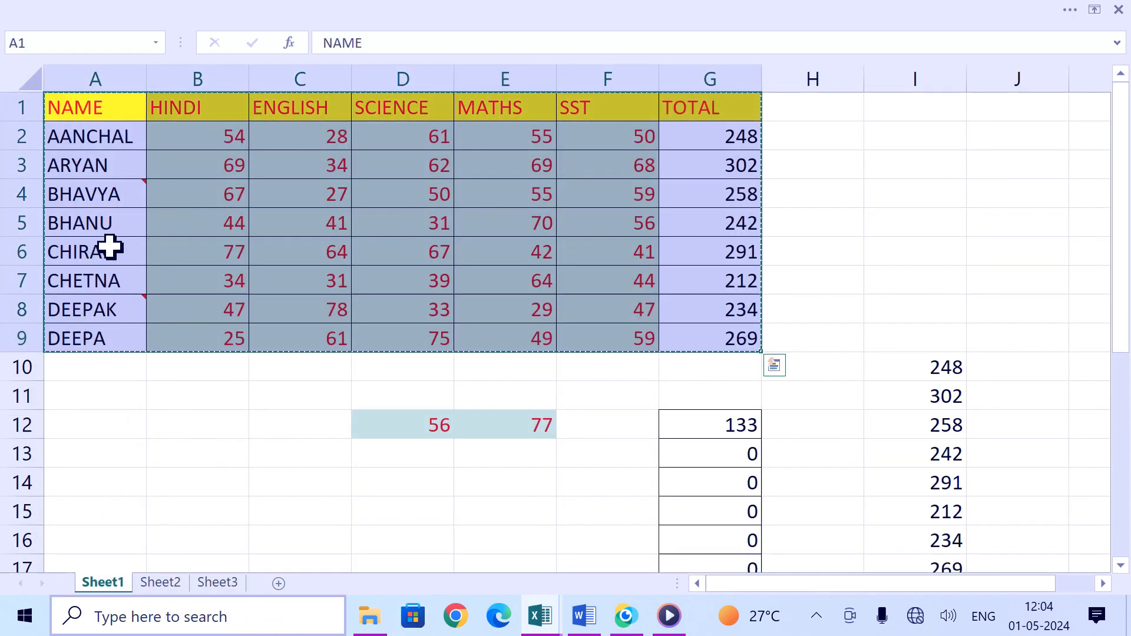
key("Escape")
left_click(201, 424)
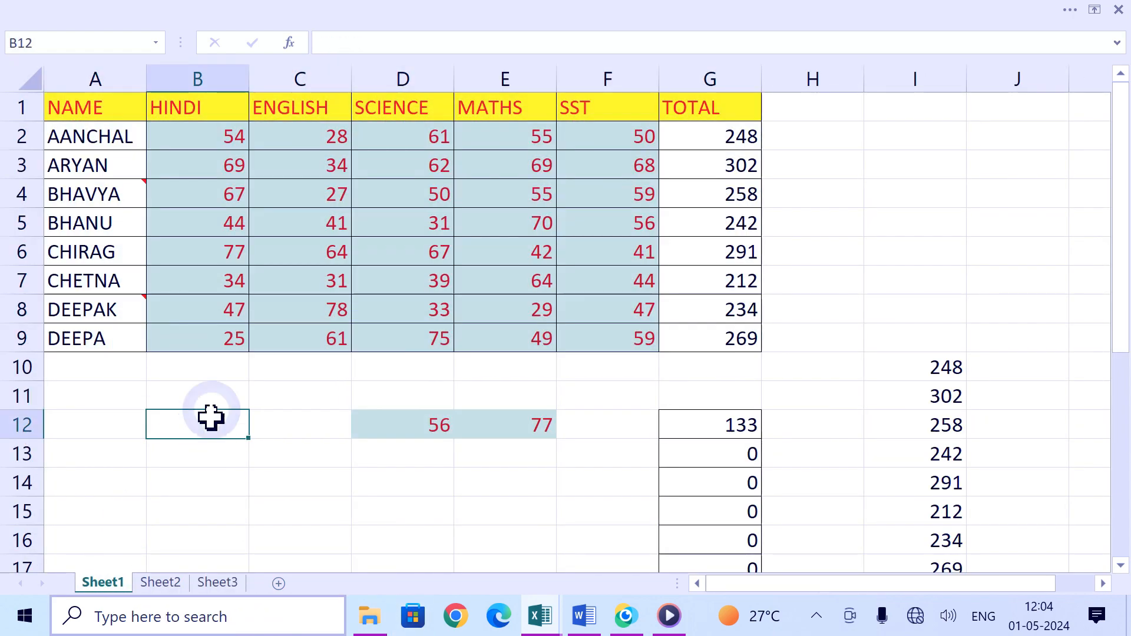
mouse_move(96, 191)
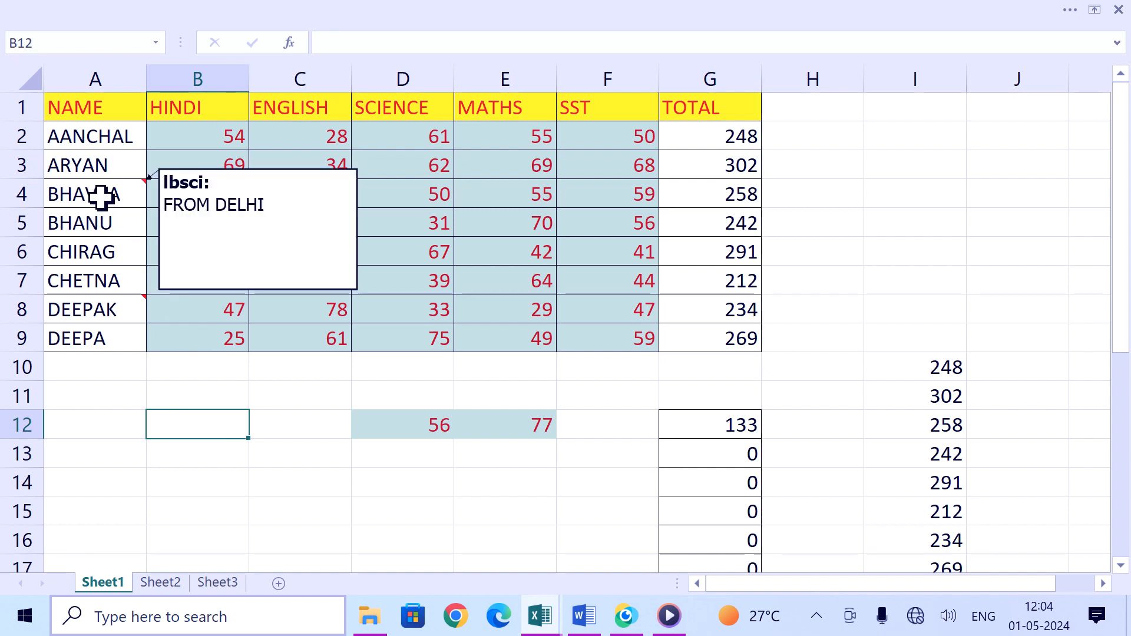
left_click(104, 194)
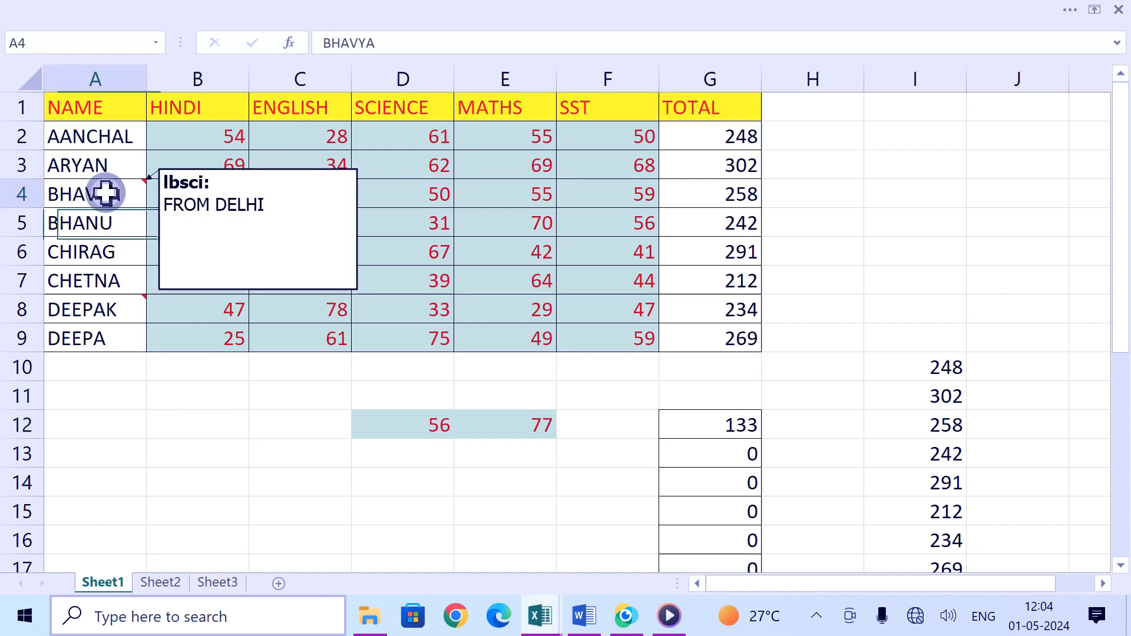
mouse_move(145, 301)
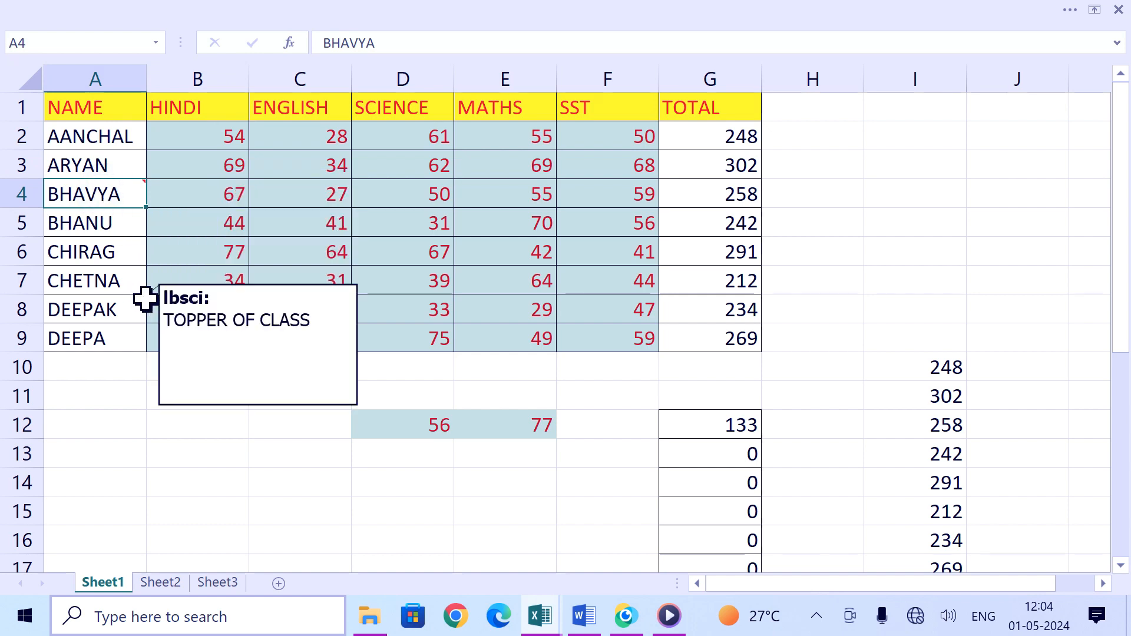
key("ctrl+c")
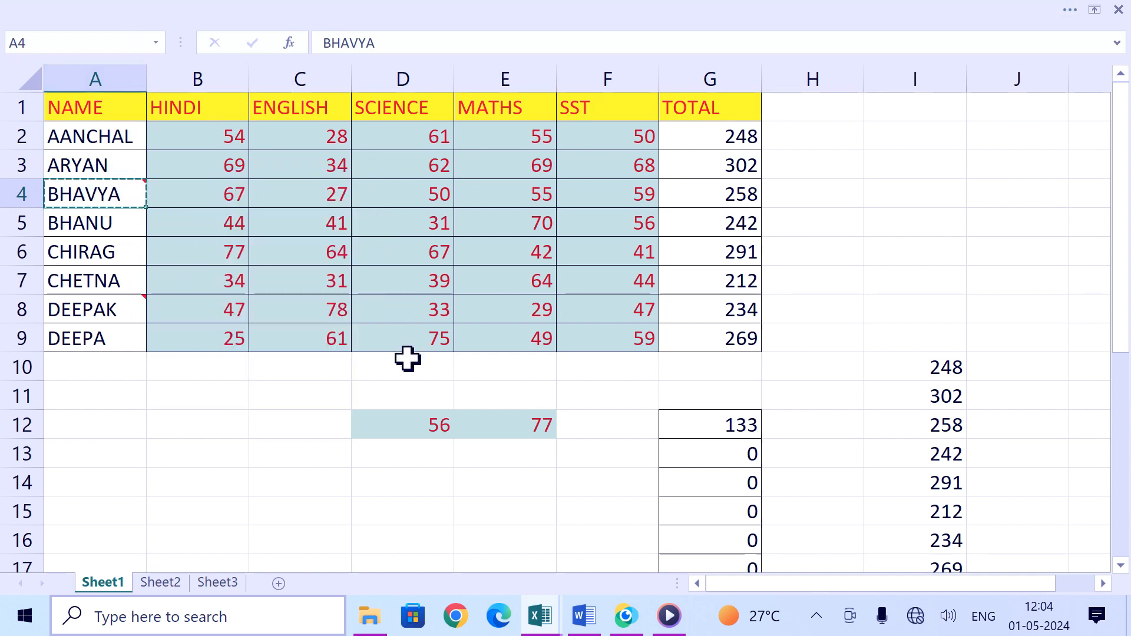
Step: Paste only the Comments of the copied cell onto Sheet3 cell A6 with Paste Special
left_click(218, 583)
left_click(129, 354)
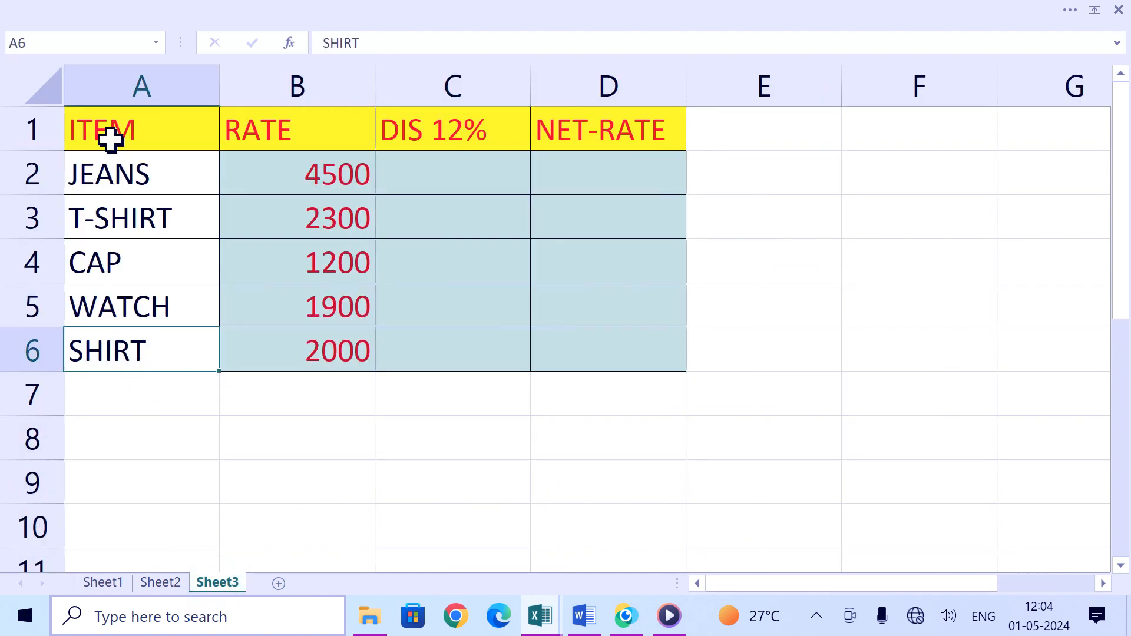
key("ctrl+alt+v")
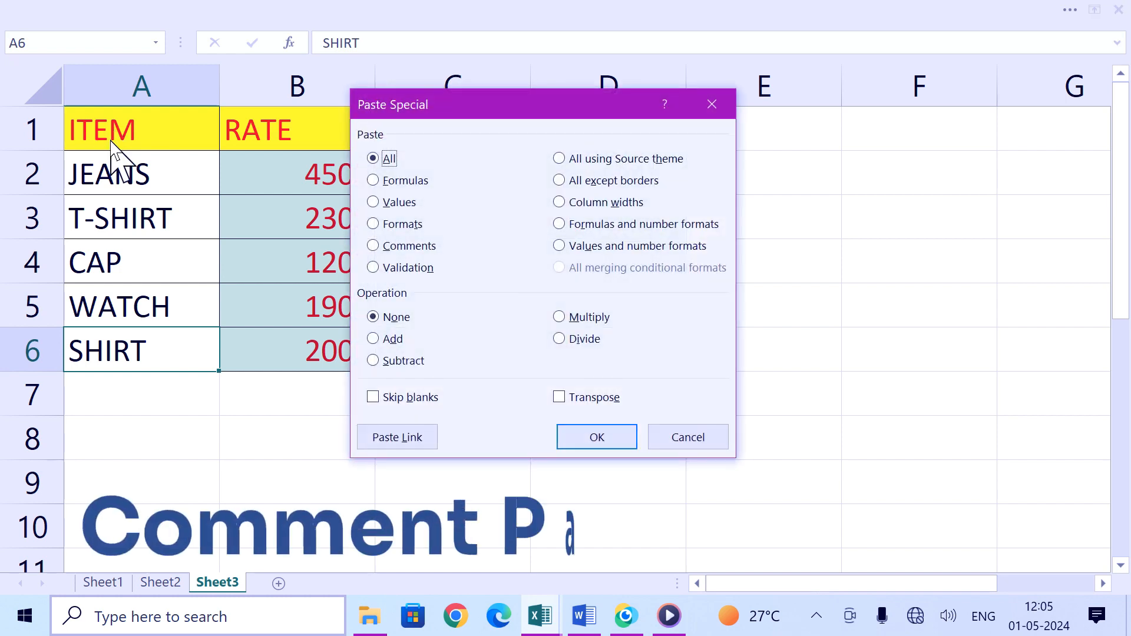
left_click(407, 248)
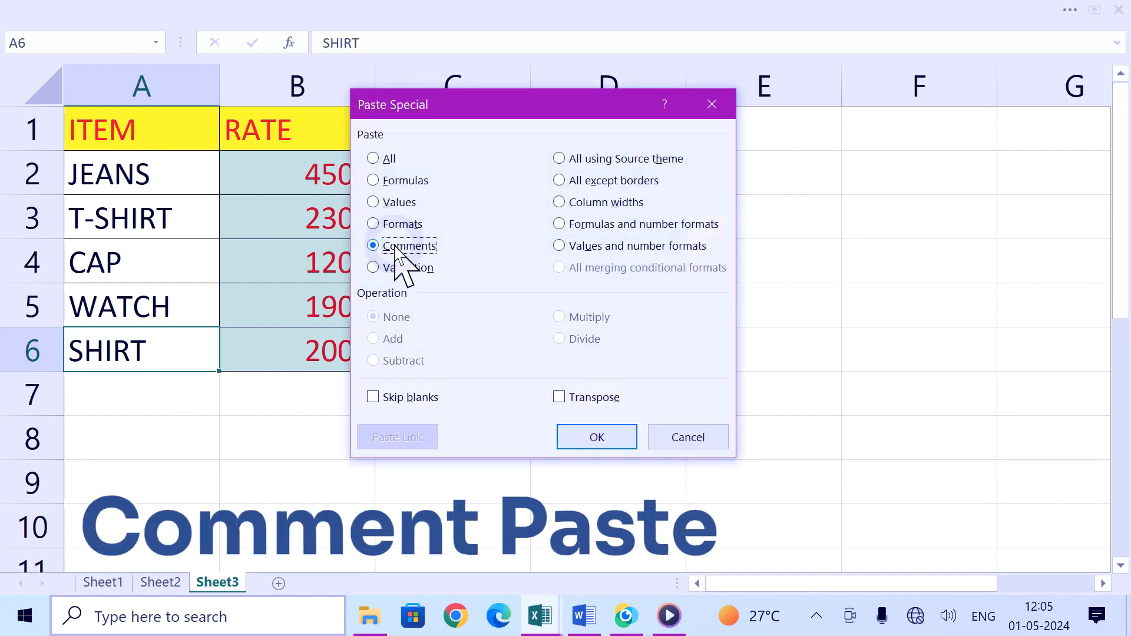
left_click(597, 439)
left_click(457, 469)
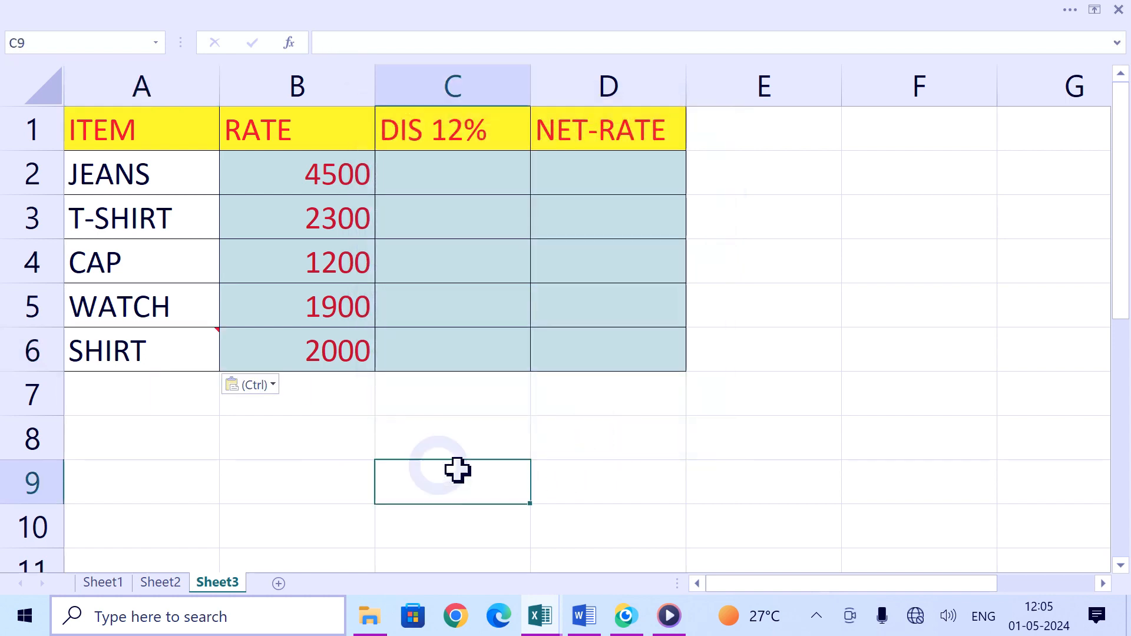
Step: Switch to Sheet2 and enter the name AMIT in cell A2 under NAME
mouse_move(171, 347)
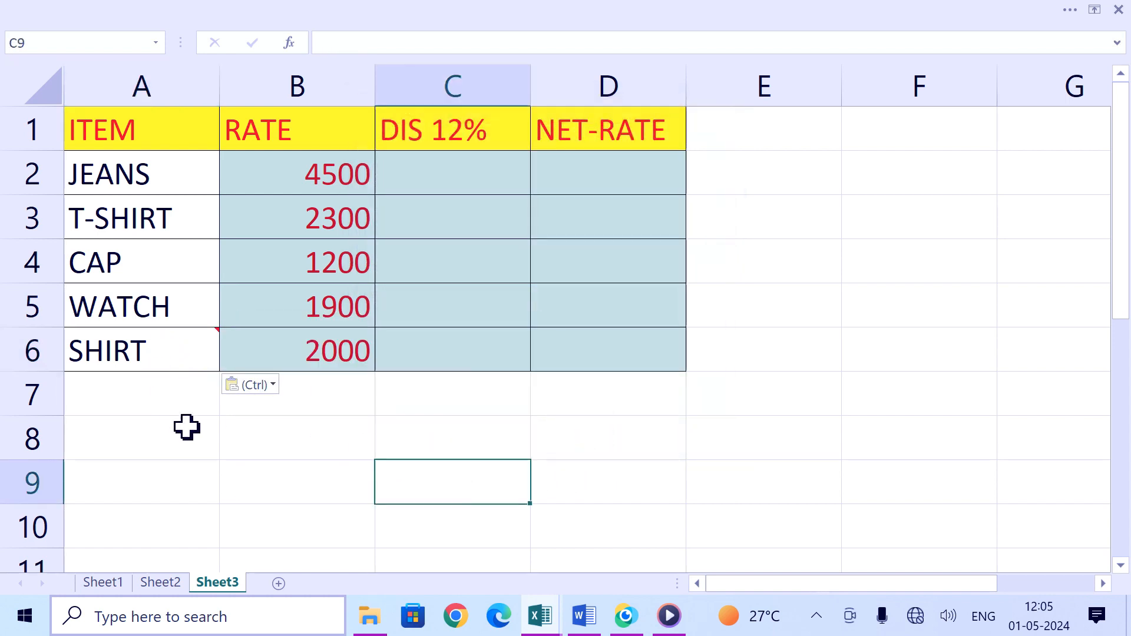
left_click(162, 583)
left_click(112, 583)
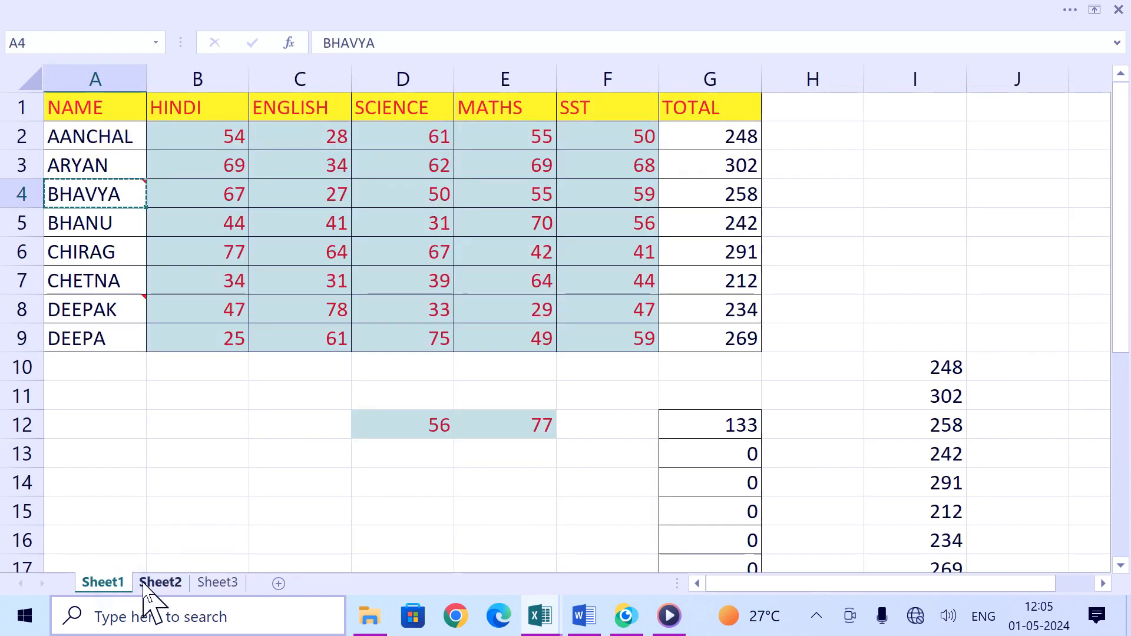
left_click(160, 583)
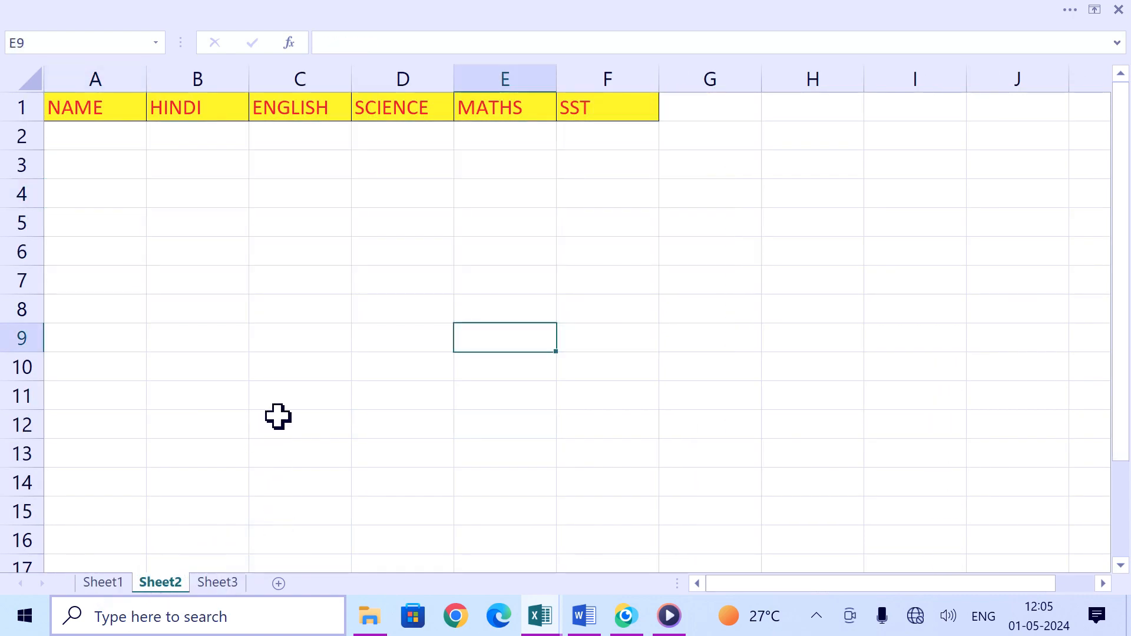
scroll(278, 416, "up", 2)
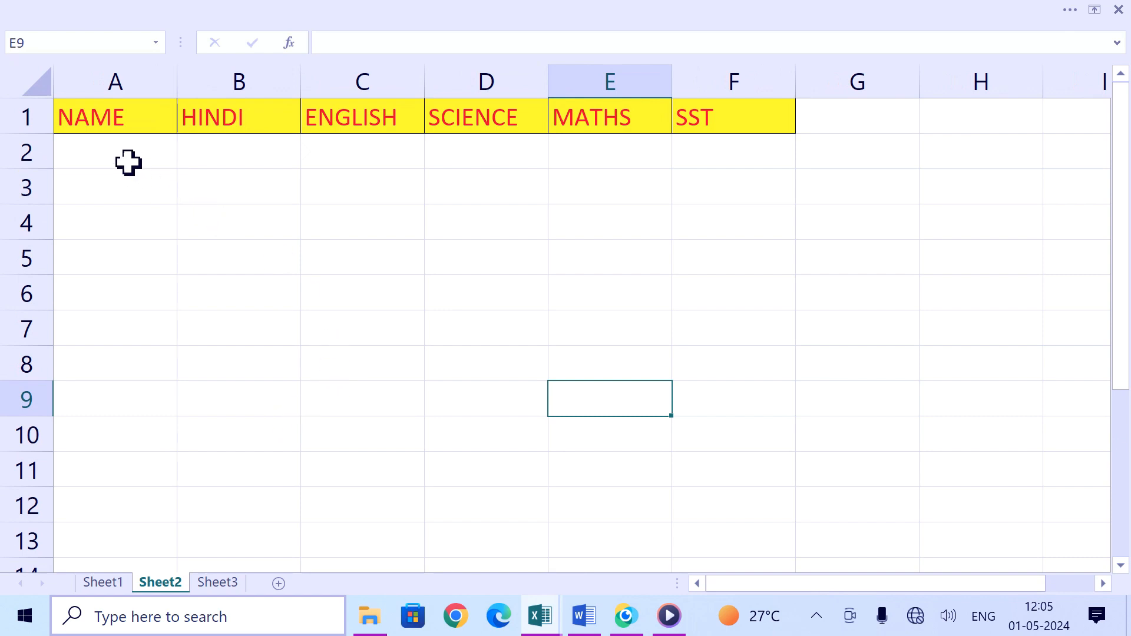
left_click(128, 162)
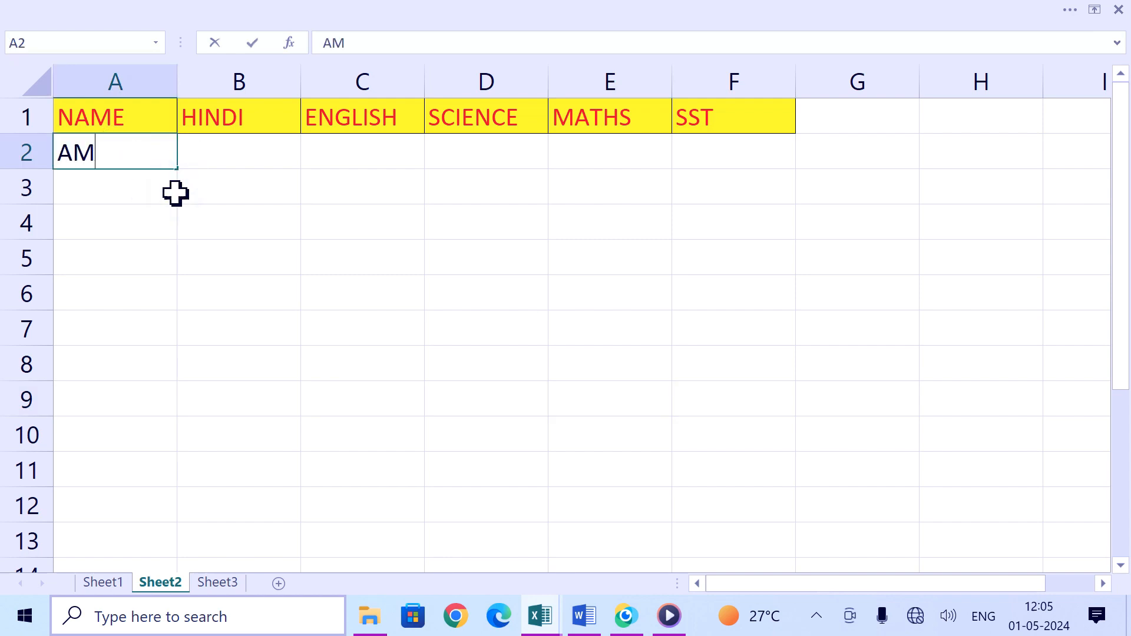
key("Tab")
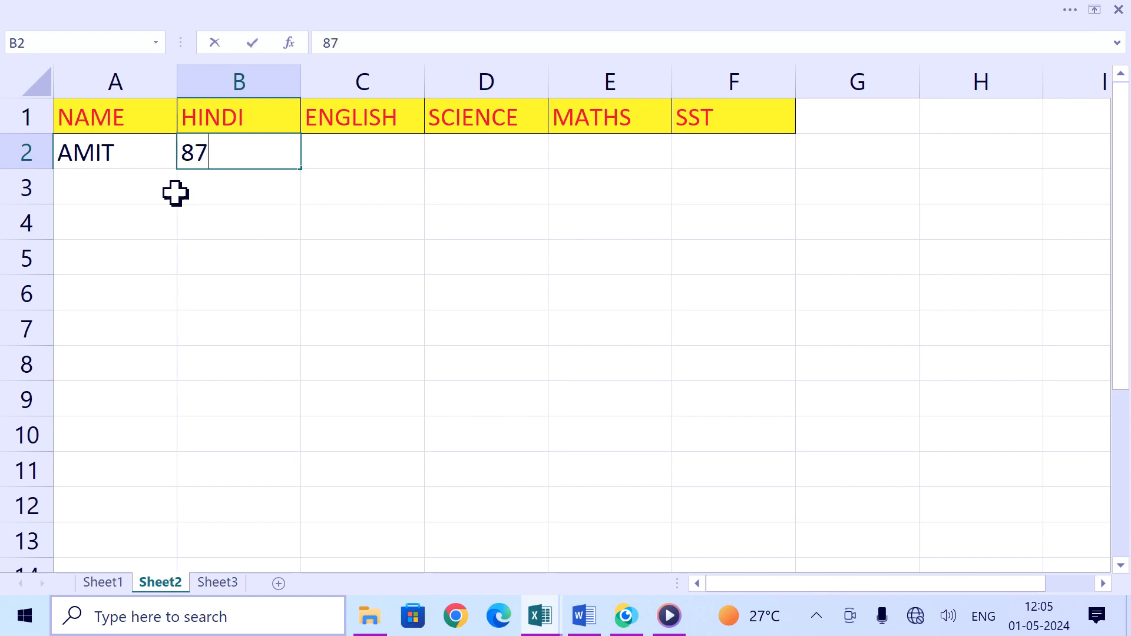
key("Tab")
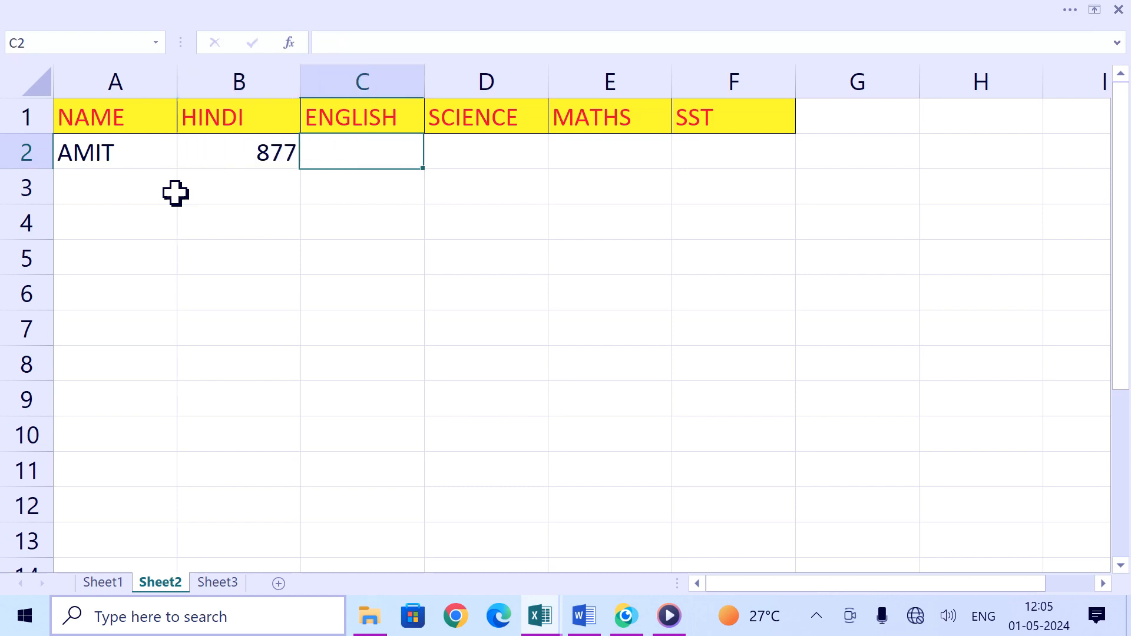
key("Left")
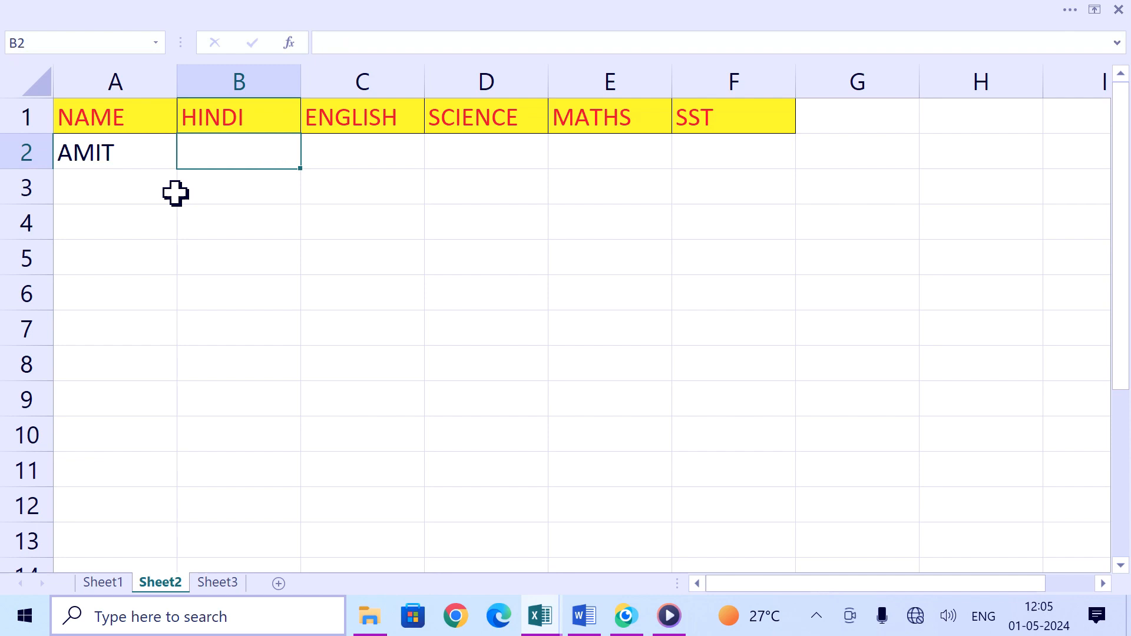
Step: Apply data validation to B2:F9 allowing whole numbers less than or equal to 100
left_click(279, 233)
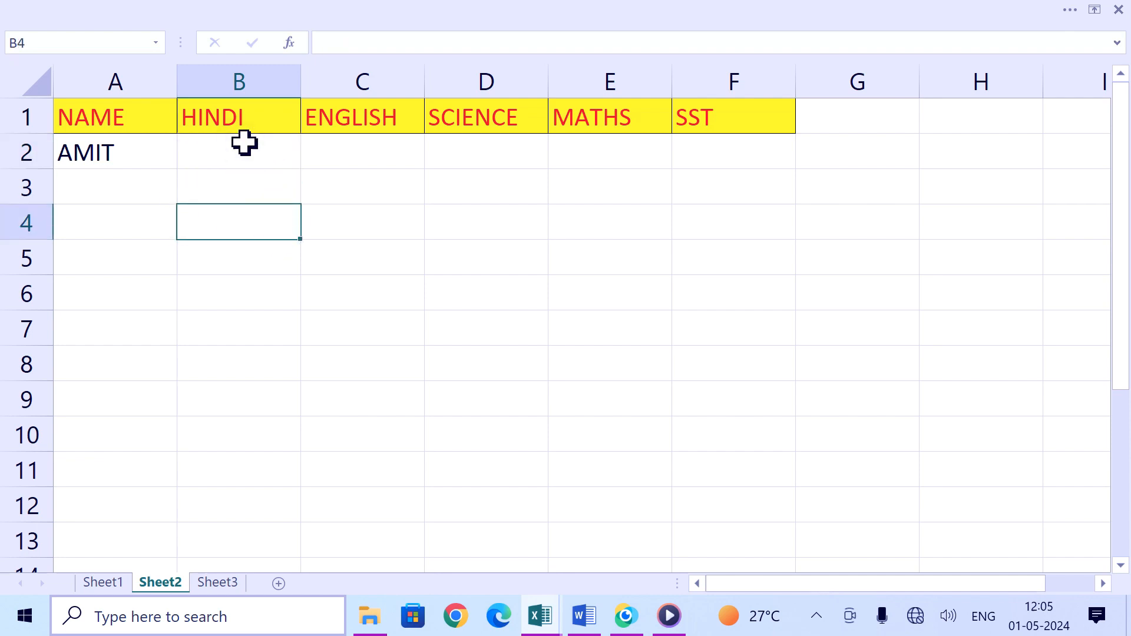
left_click_drag(244, 142, 694, 401)
left_click(434, 20)
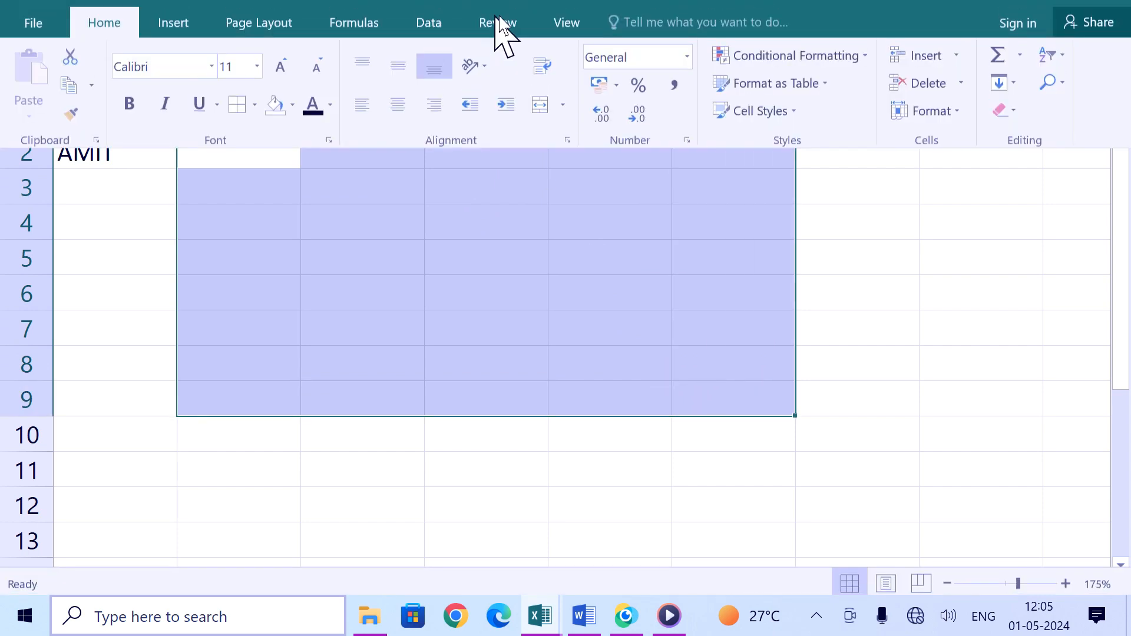
left_click(444, 52)
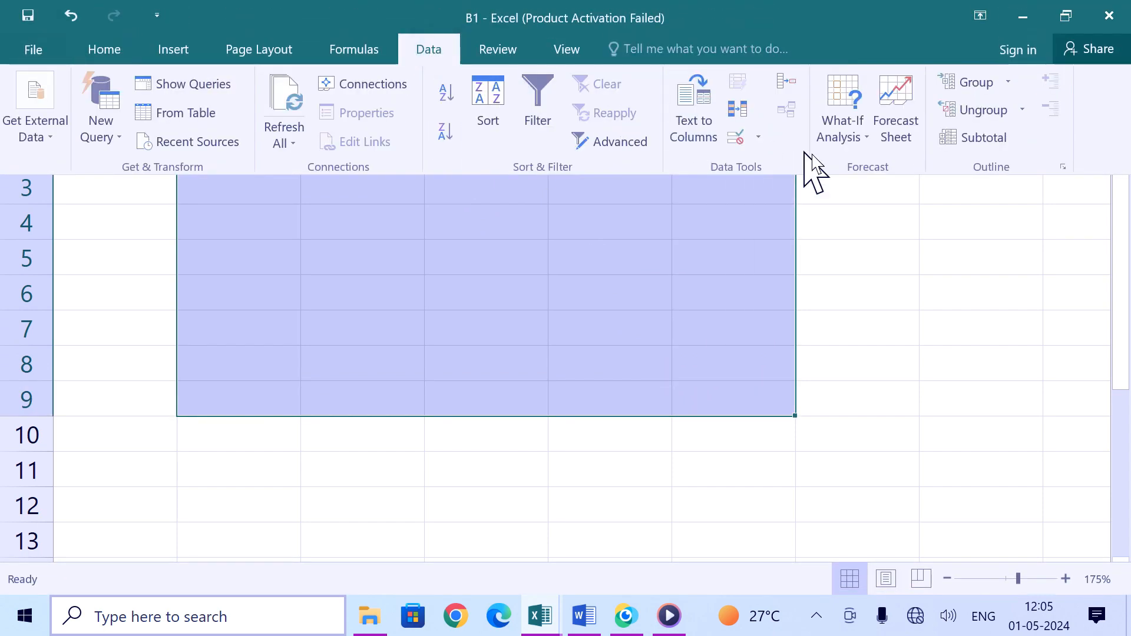
left_click(858, 136)
left_click(860, 138)
left_click(758, 140)
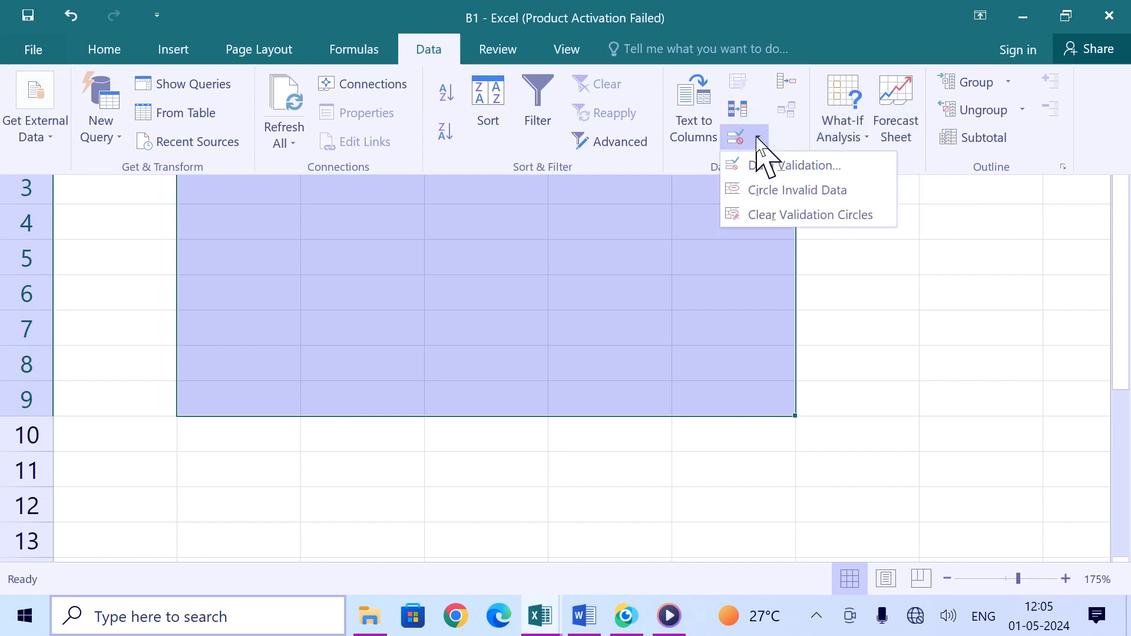
left_click(773, 167)
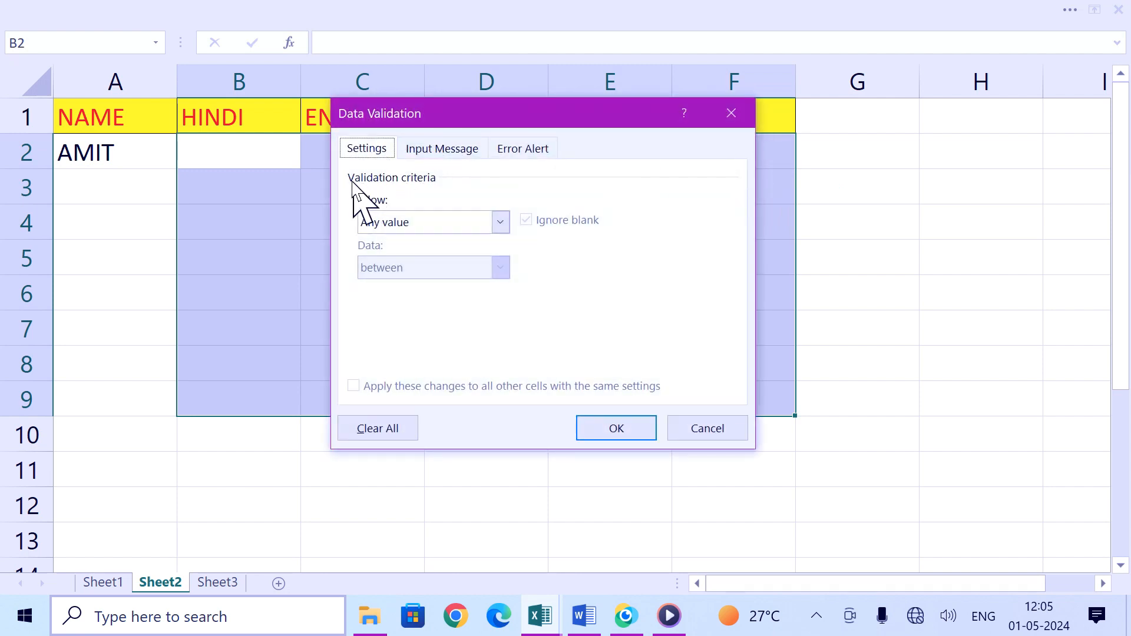
left_click(436, 222)
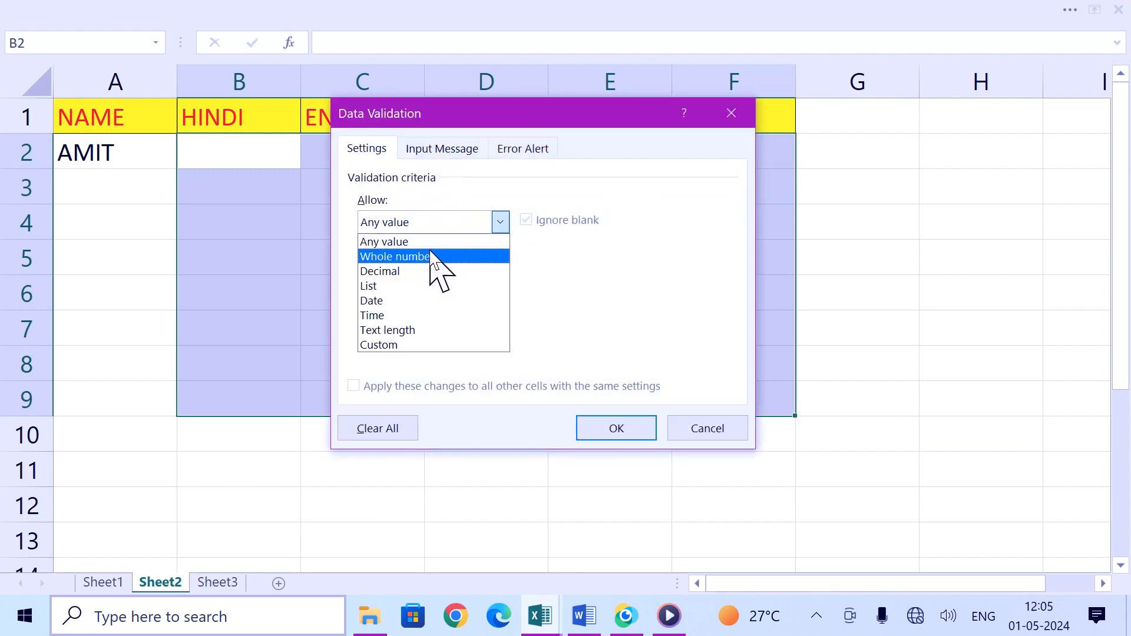
left_click(432, 257)
left_click(434, 266)
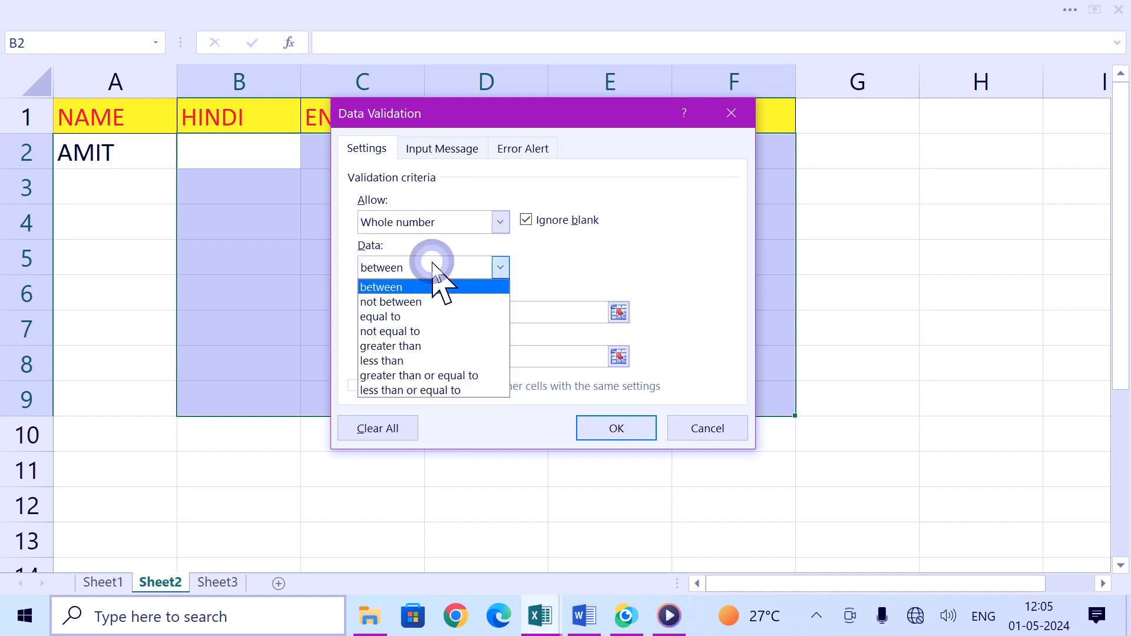
left_click(416, 390)
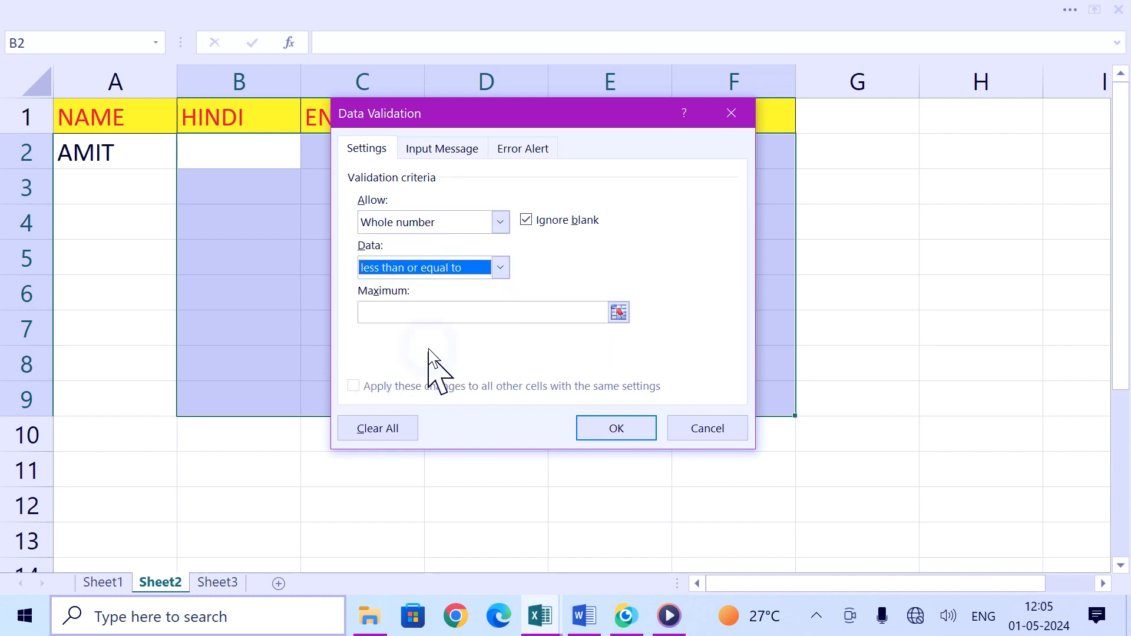
left_click(420, 318)
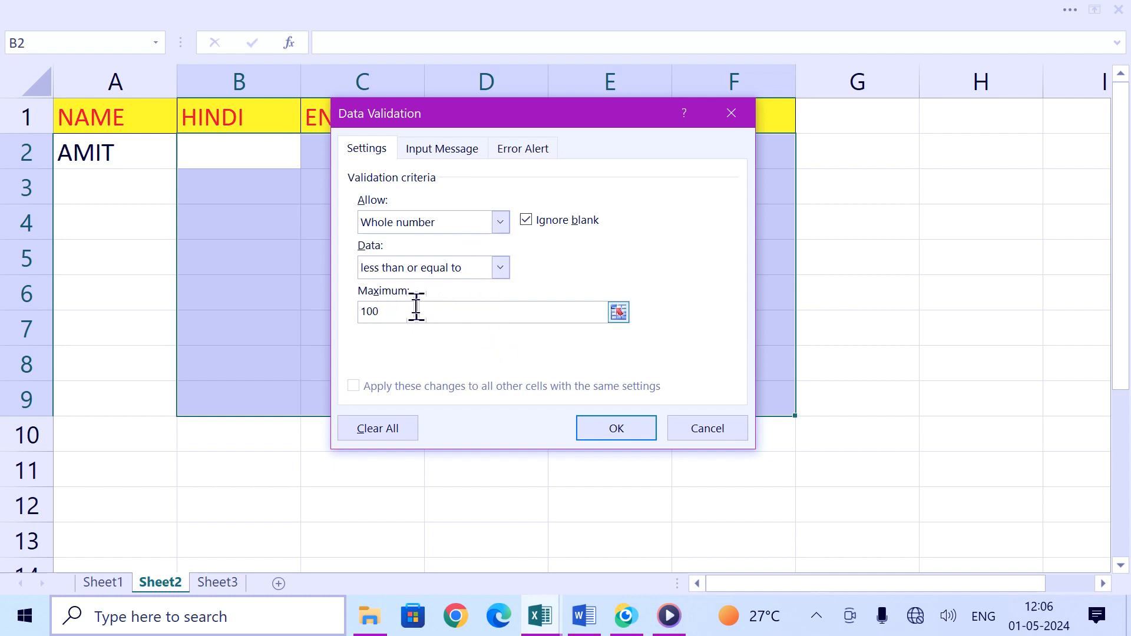
left_click(617, 428)
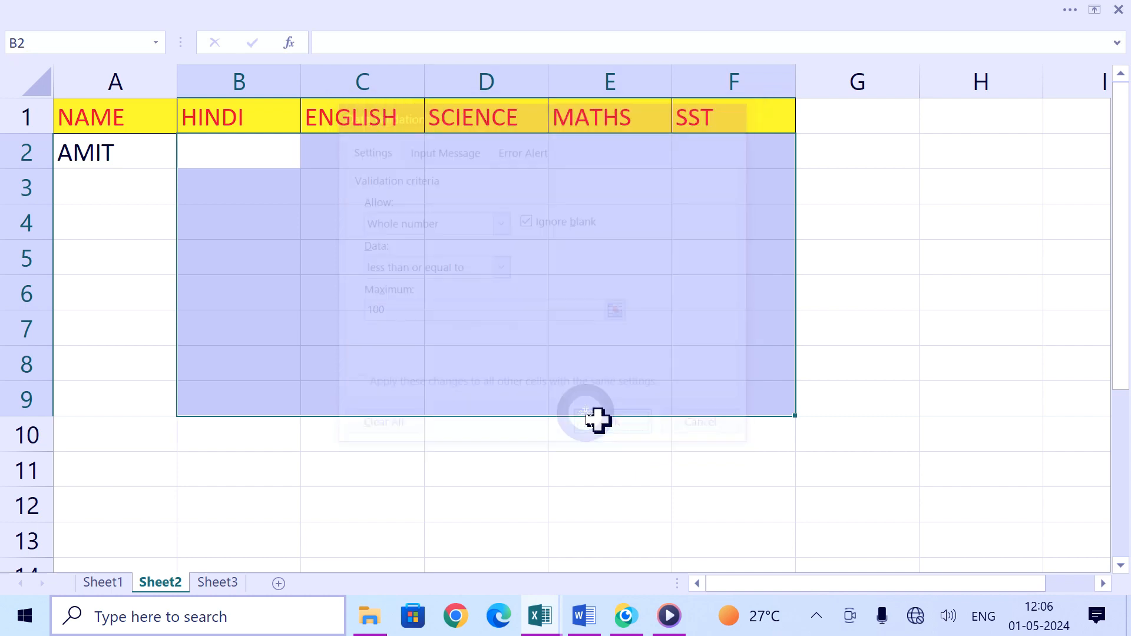
Step: Test the validation by entering 456 in C3, then retry with 23
left_click(344, 250)
left_click(315, 195)
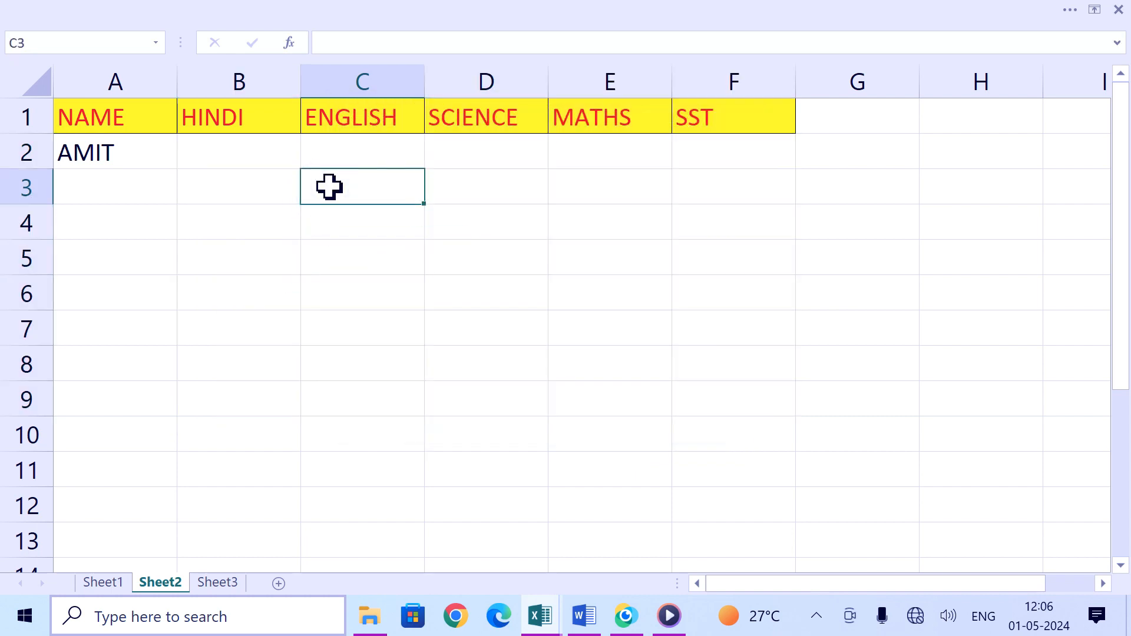
key("Return")
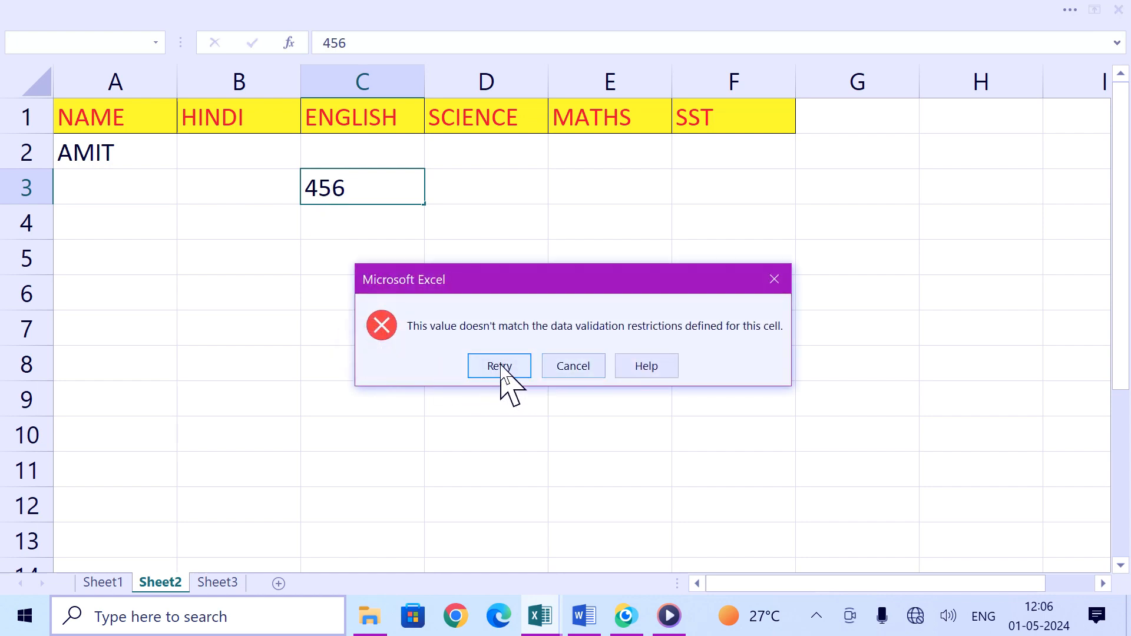
left_click(501, 368)
type("23")
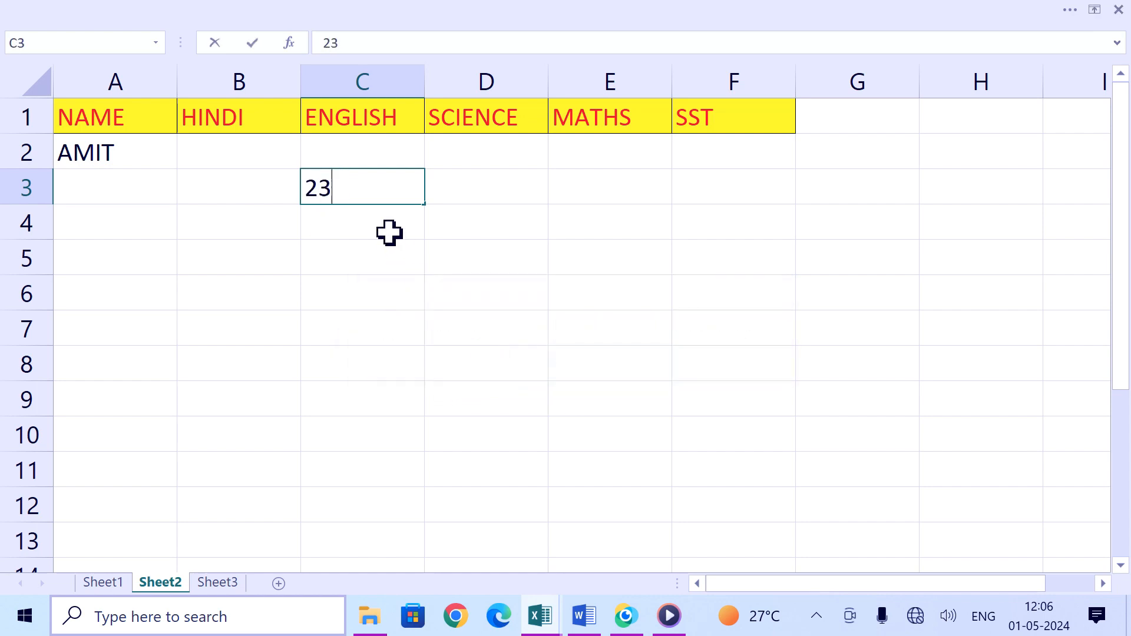
left_click(358, 292)
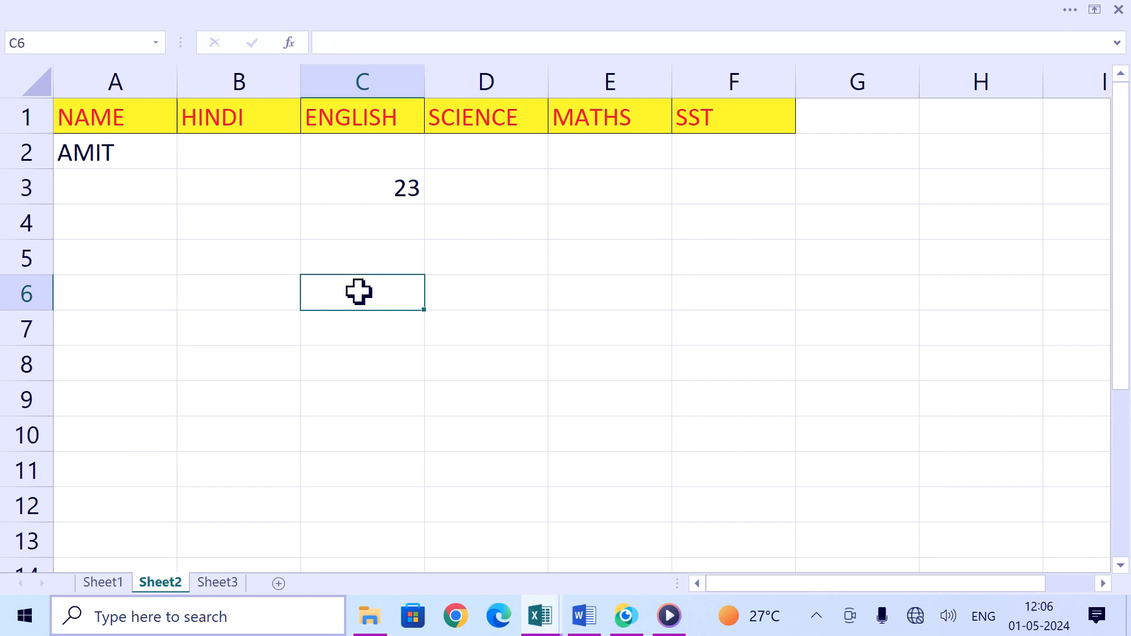
Step: On Sheet3, enter 344 in cell E7
left_click(372, 327)
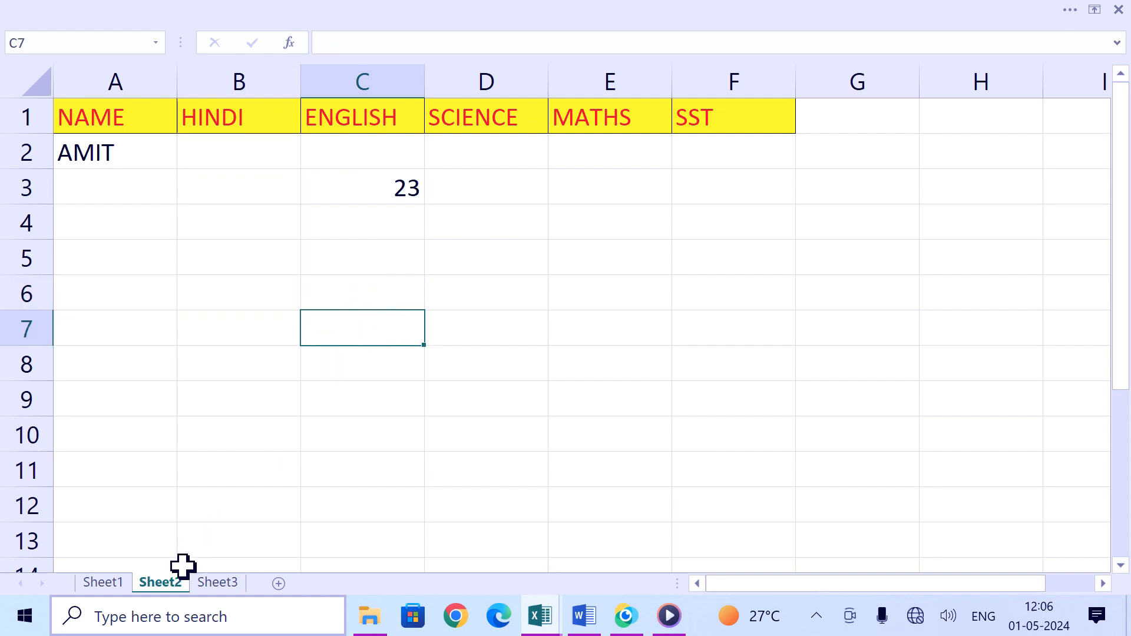
left_click(226, 585)
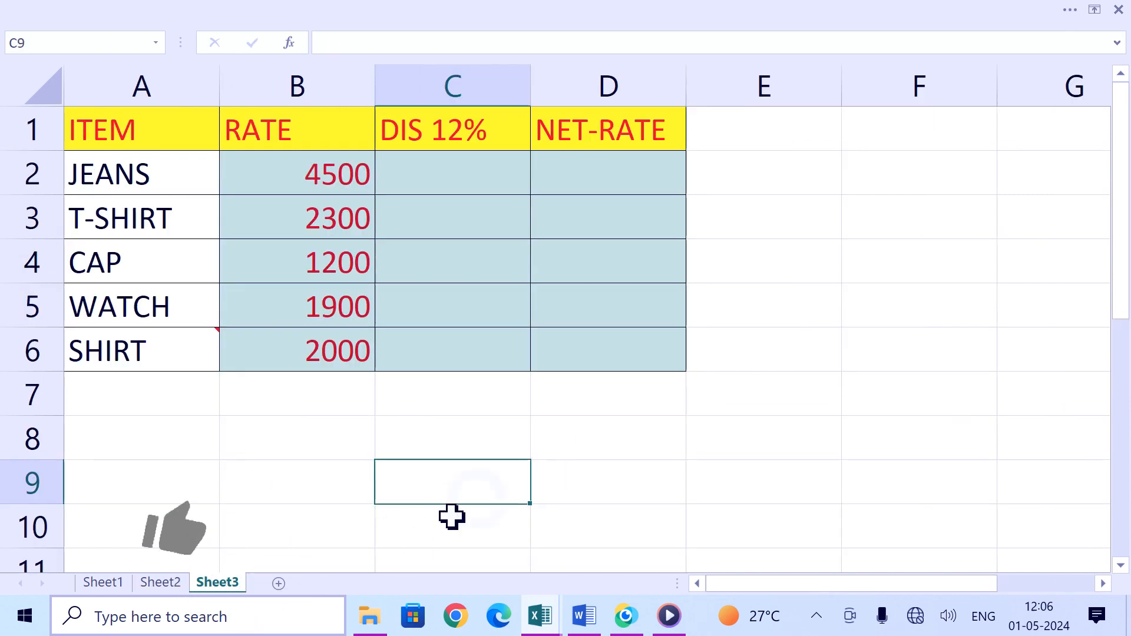
left_click(770, 390)
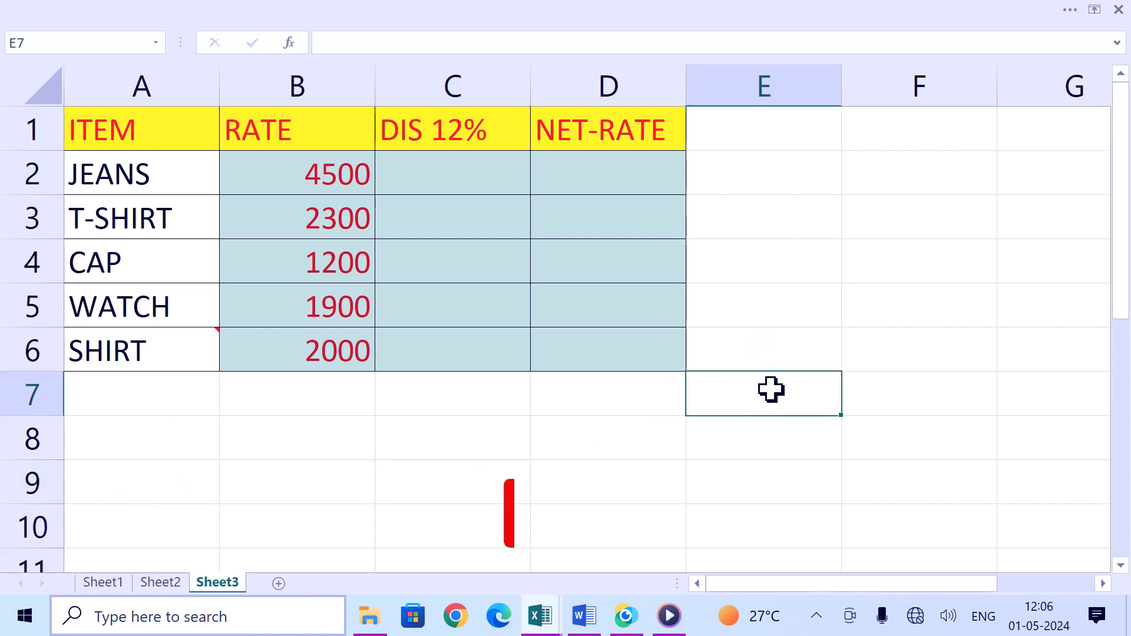
type("344")
left_click(786, 456)
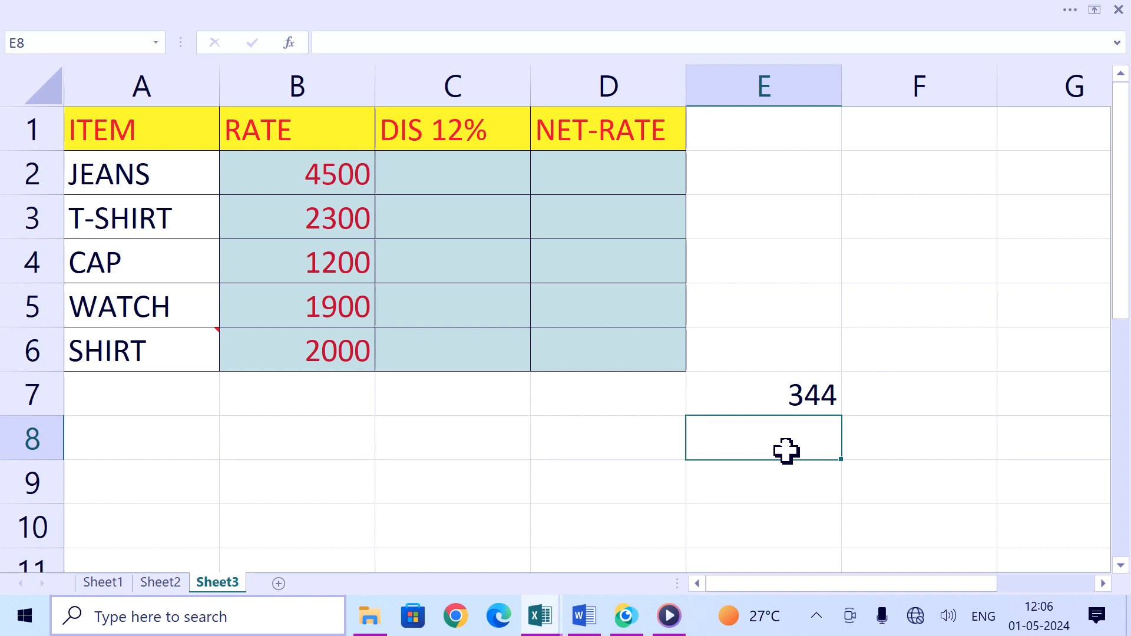
left_click(801, 408)
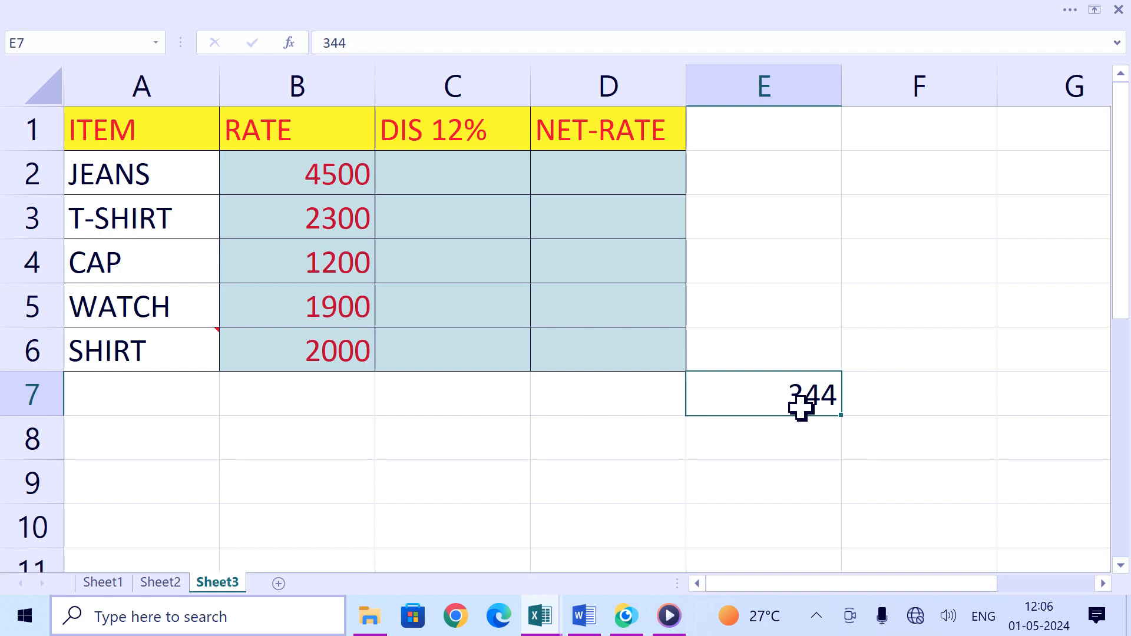
Step: Return to Sheet2 and copy the validated cell C3
left_click(162, 582)
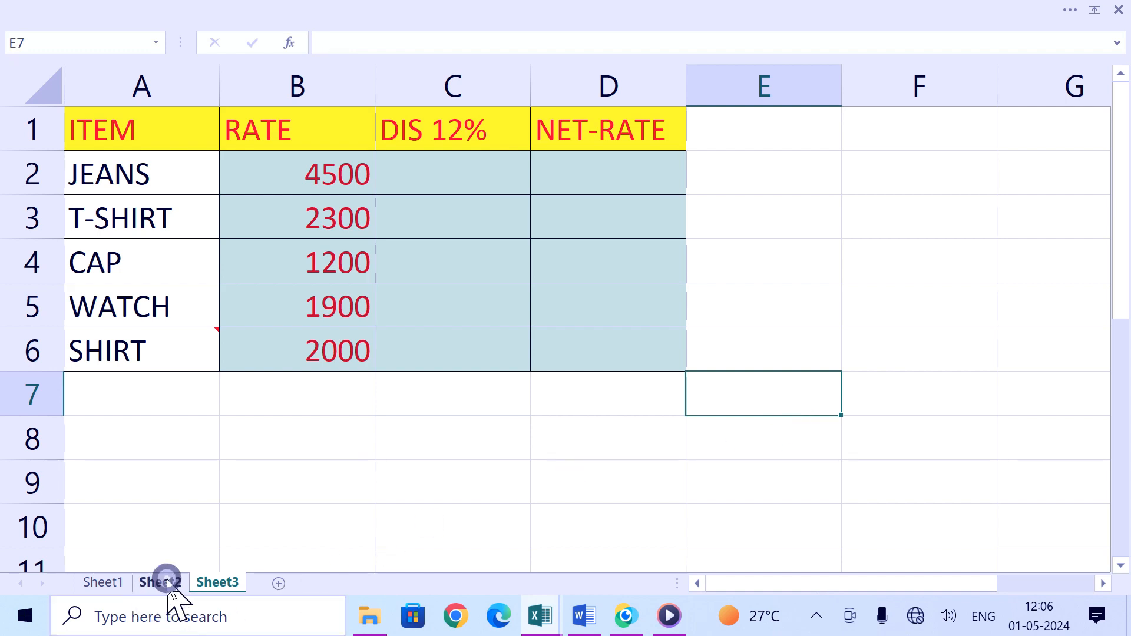
left_click(294, 184)
left_click(476, 255)
left_click(353, 315)
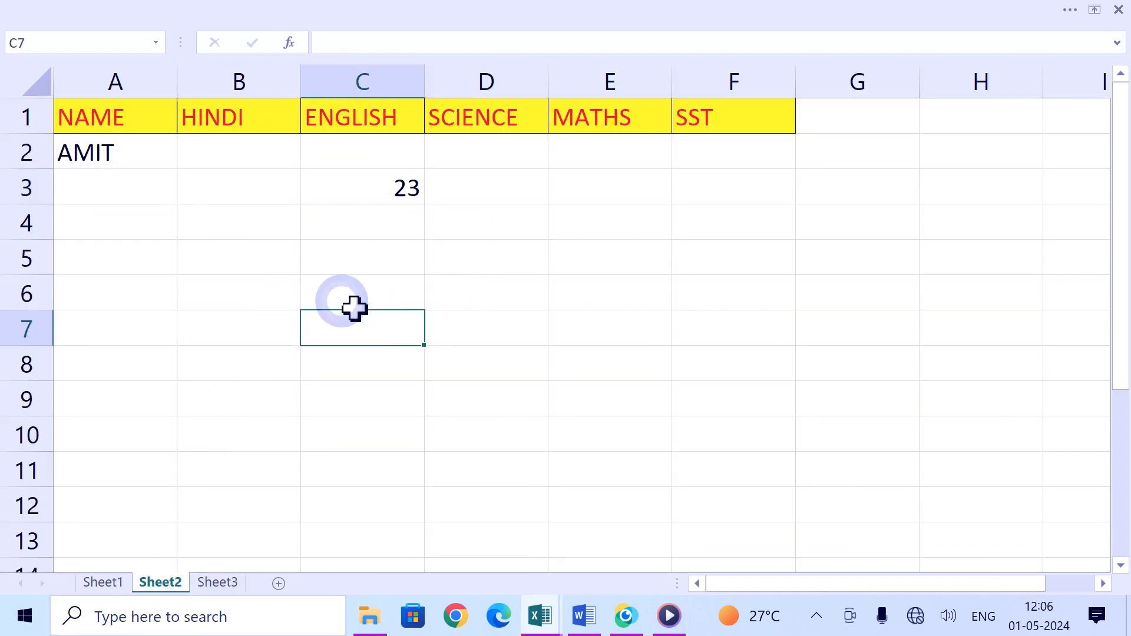
left_click_drag(232, 166, 586, 368)
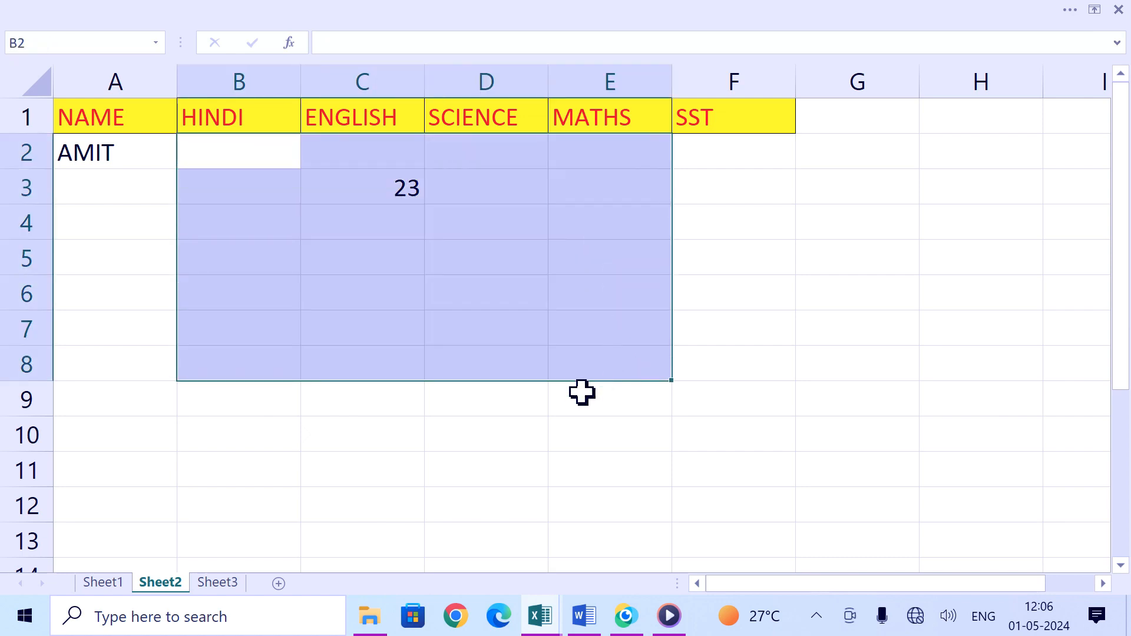
left_click(461, 467)
left_click(361, 209)
left_click(367, 184)
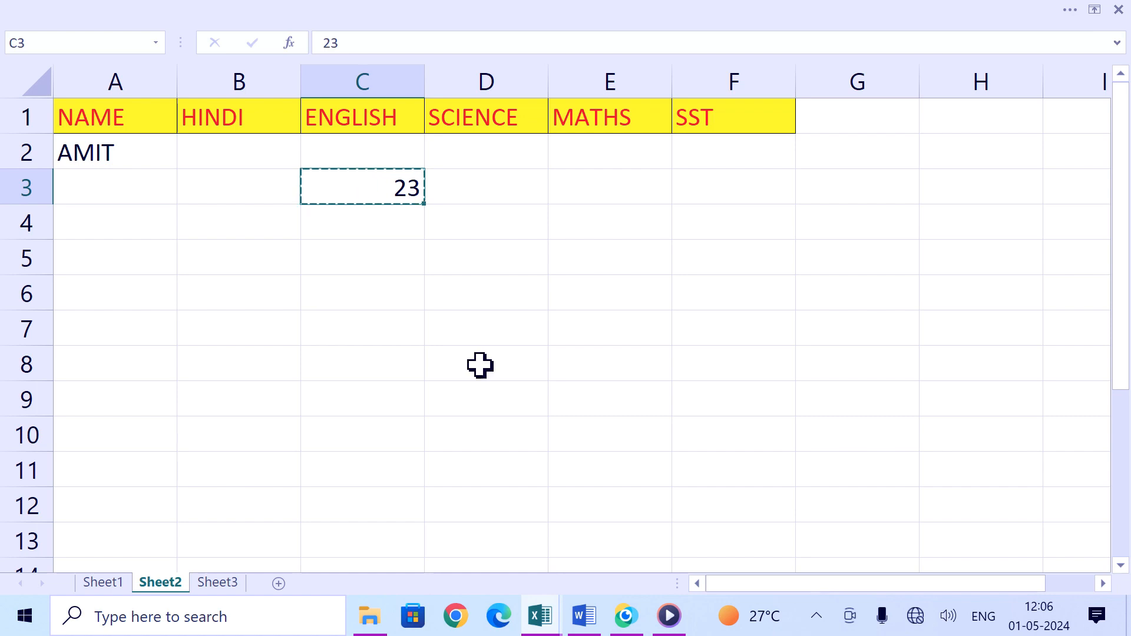
Step: On Sheet3, paste only the copied validation into the range E5:F10
left_click(228, 583)
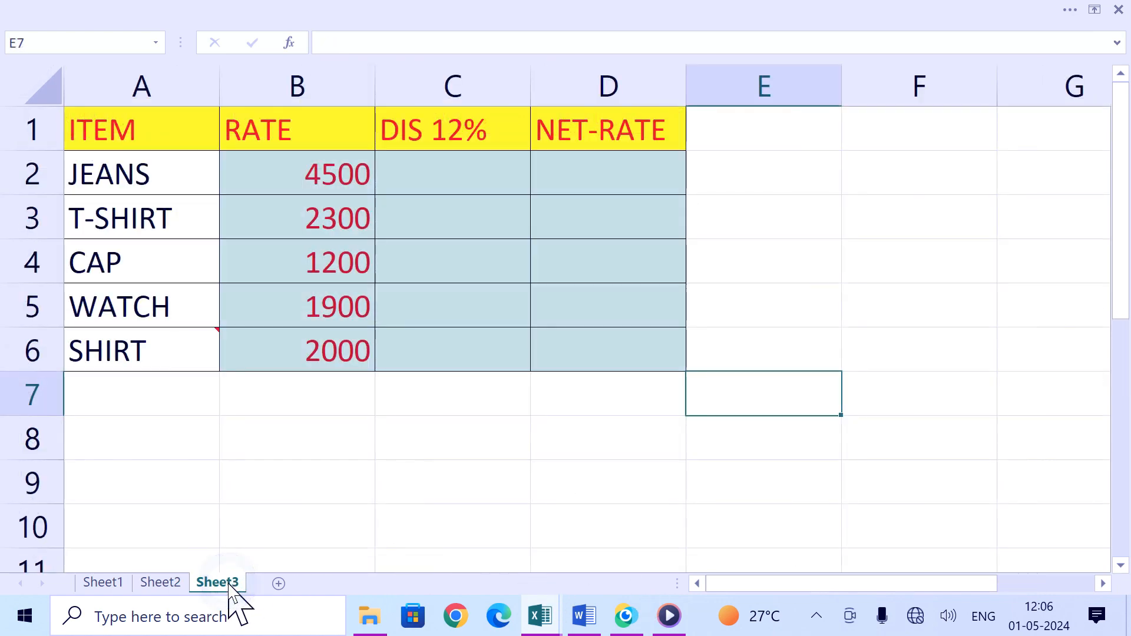
left_click_drag(767, 313, 973, 539)
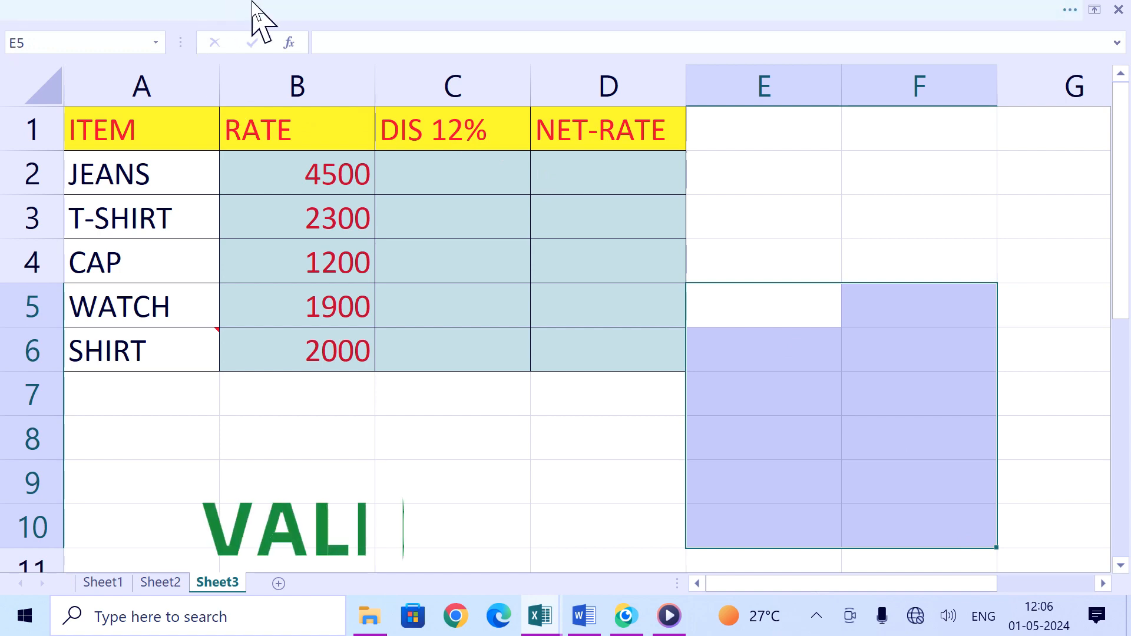
key("ctrl+alt+v")
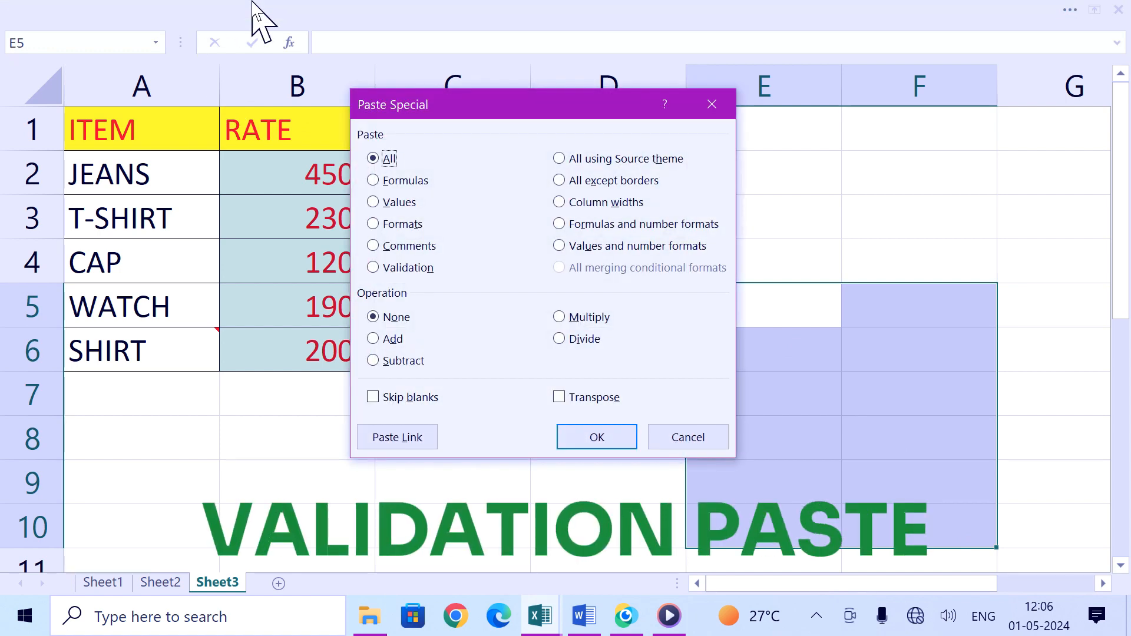
left_click(408, 269)
left_click(617, 443)
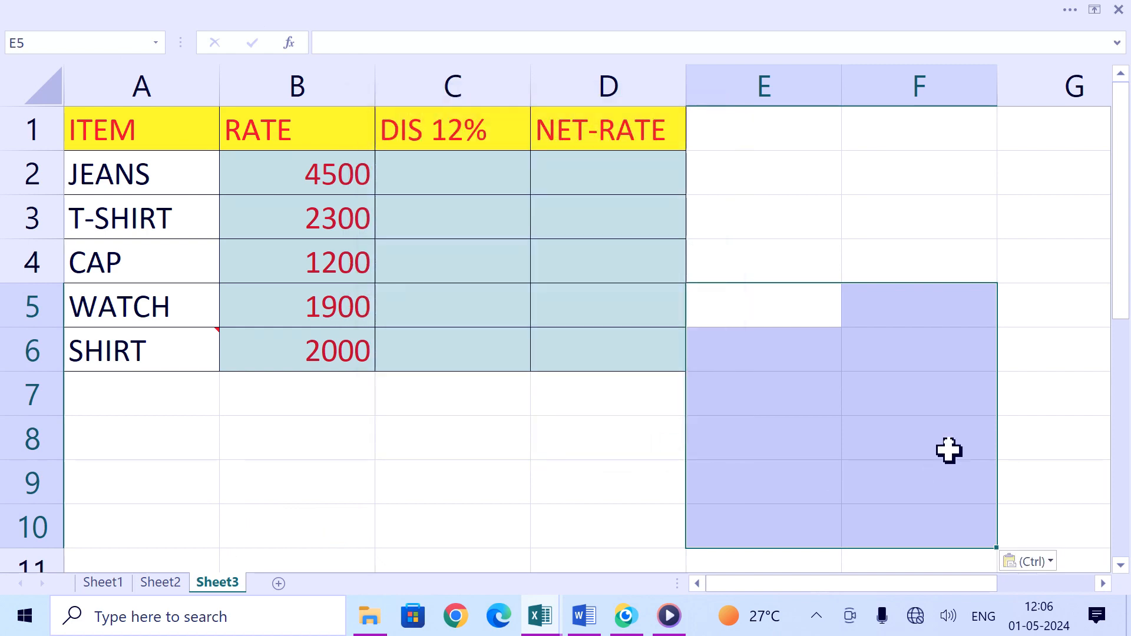
Step: Try entering 233 in F6 to test the pasted validation, then cancel the entry
left_click(877, 412)
left_click(807, 354)
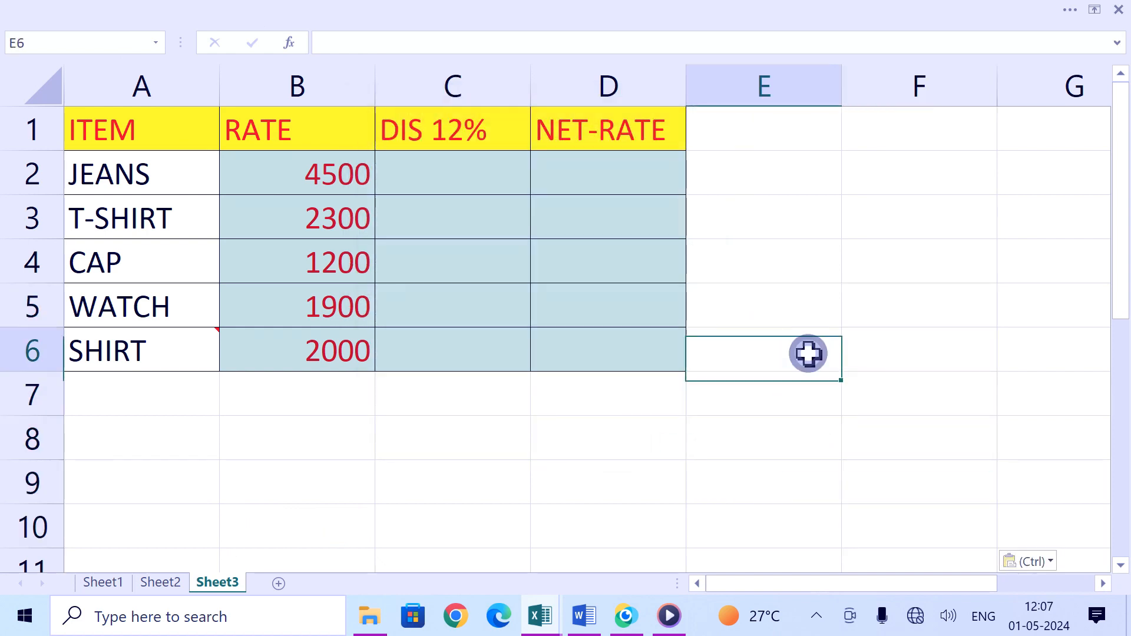
left_click(919, 342)
type("233")
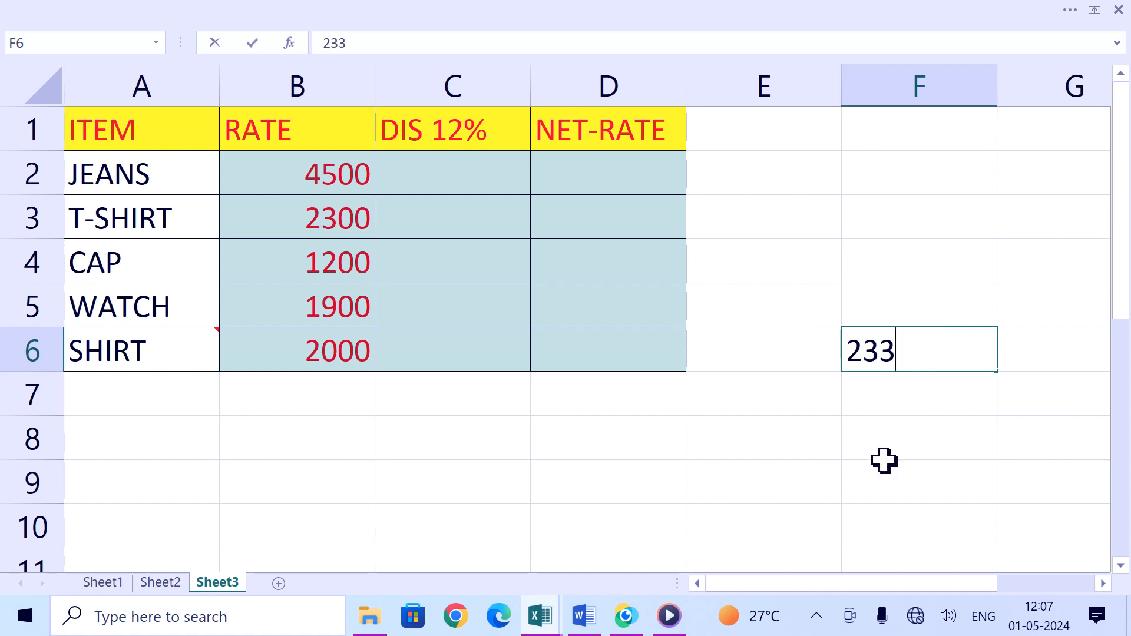
key("Return")
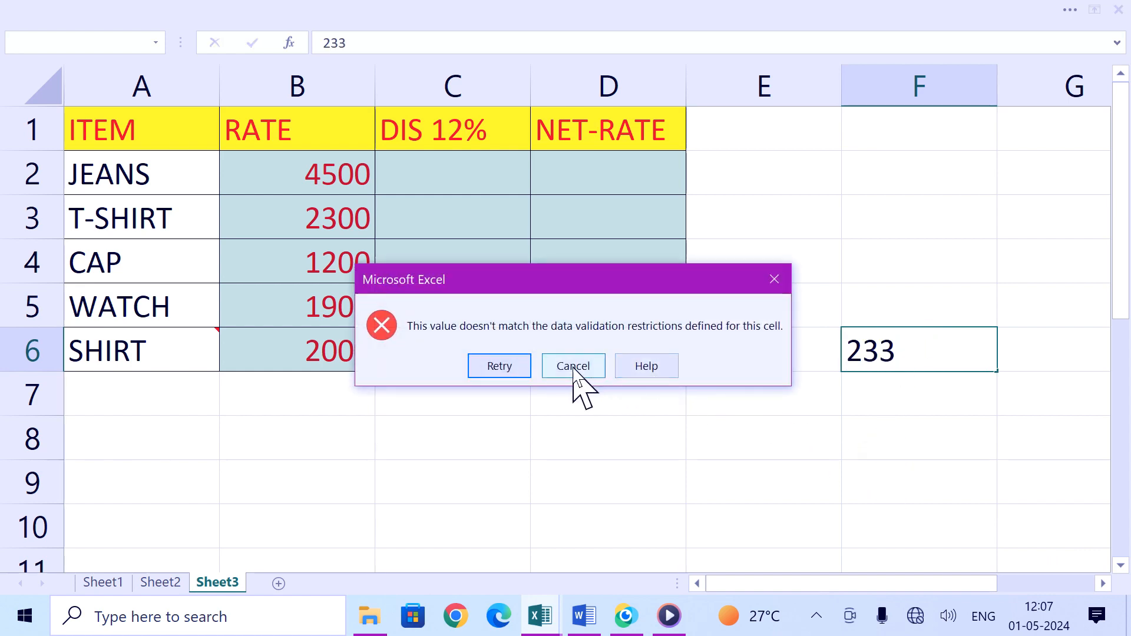
left_click(574, 371)
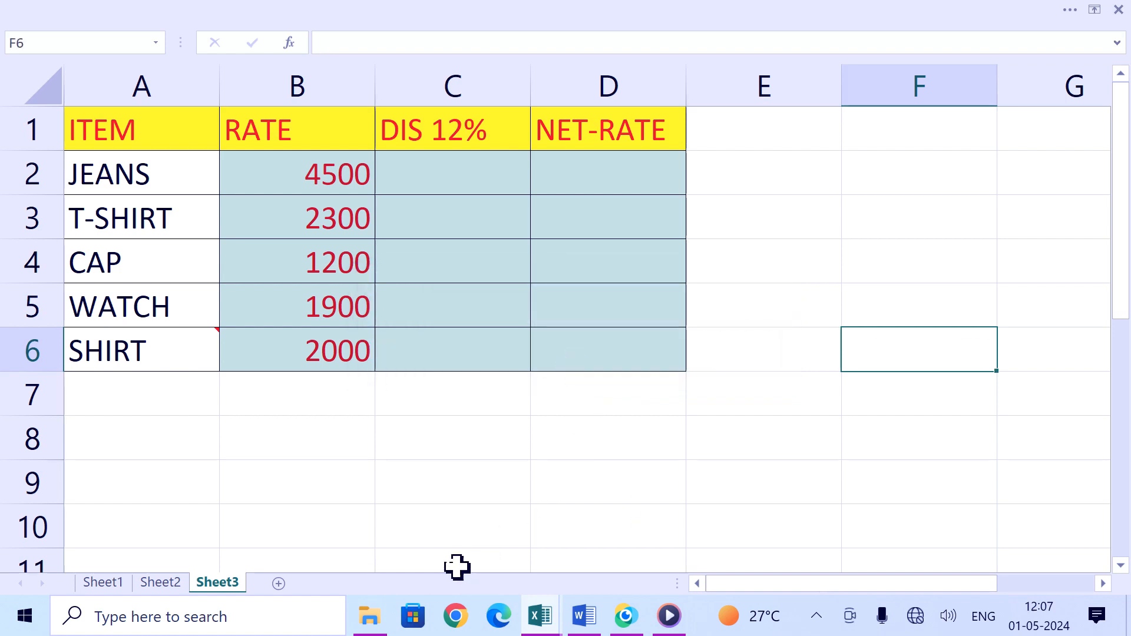
Step: Widen column B on Sheet3
left_click(434, 526)
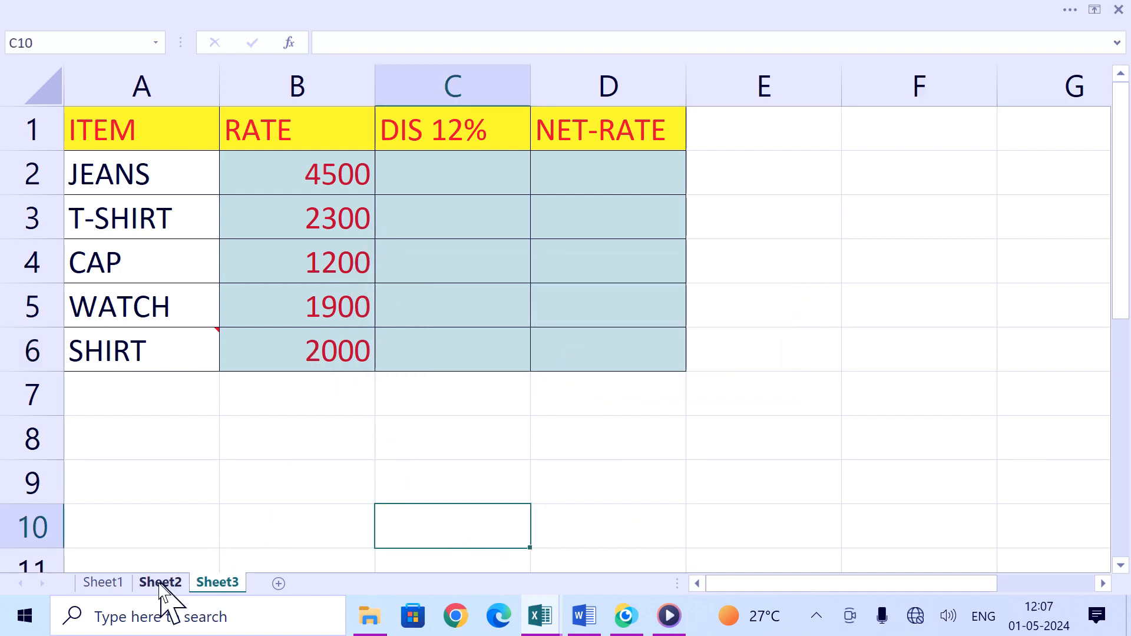
left_click(306, 471)
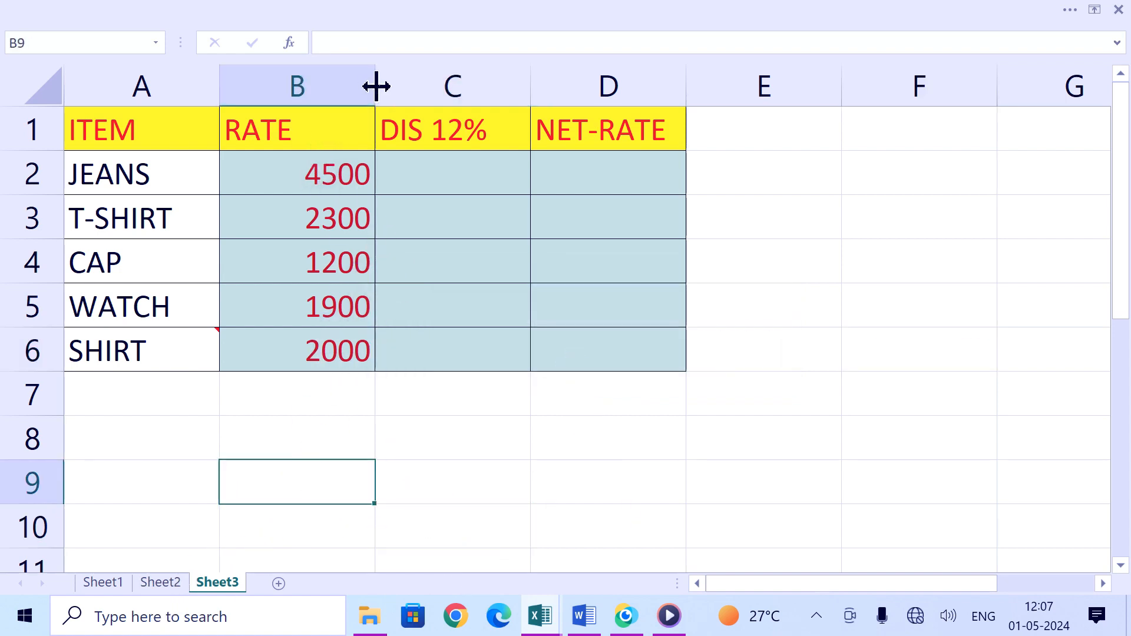
left_click_drag(374, 86, 471, 98)
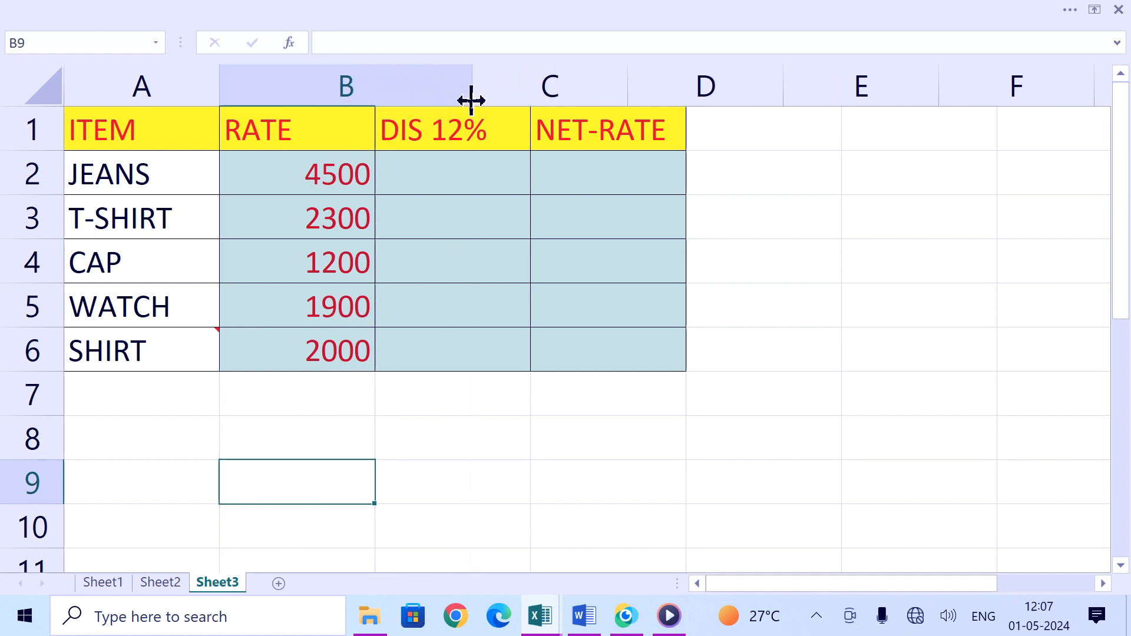
Step: Copy cell B4 from the widened RATE column
left_click(387, 303)
left_click(371, 350)
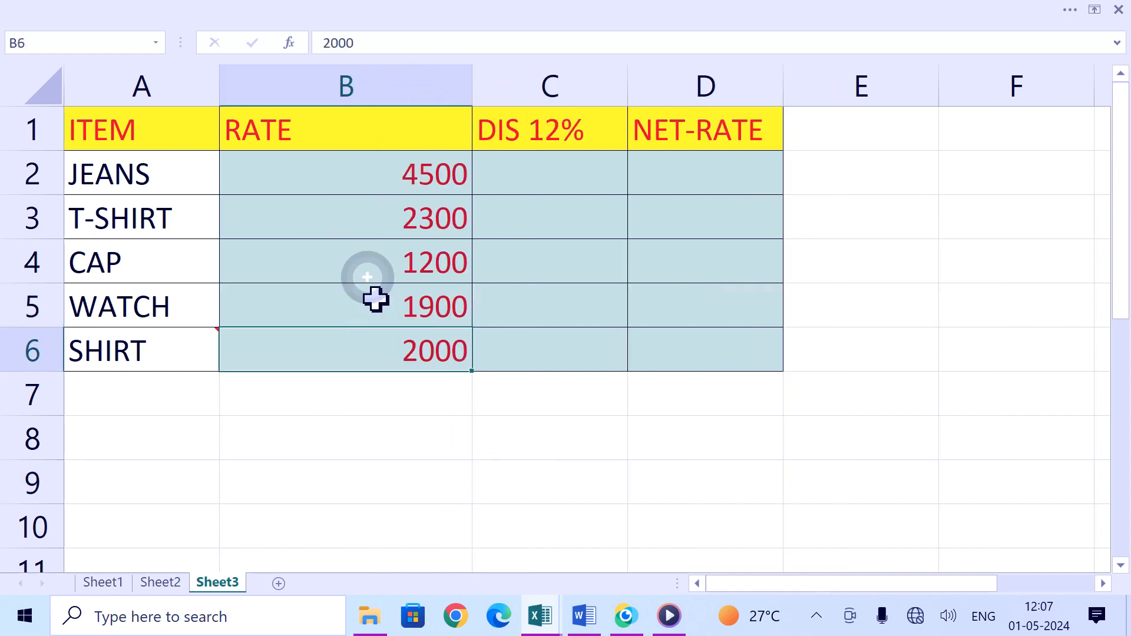
left_click(348, 187)
left_click(348, 300)
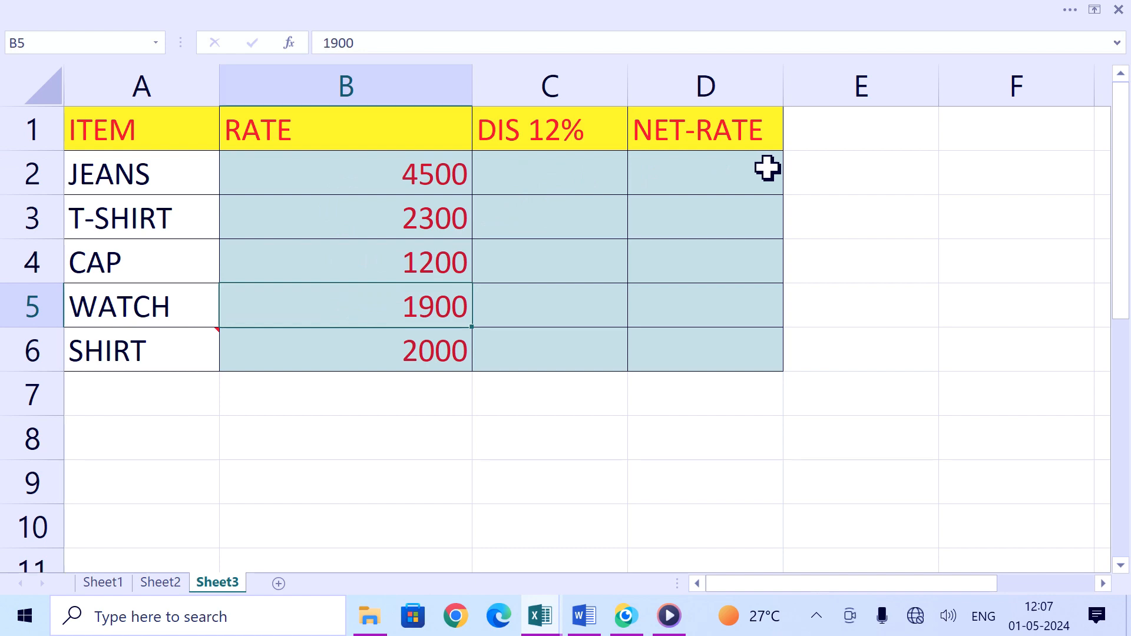
left_click(356, 200)
left_click(384, 321)
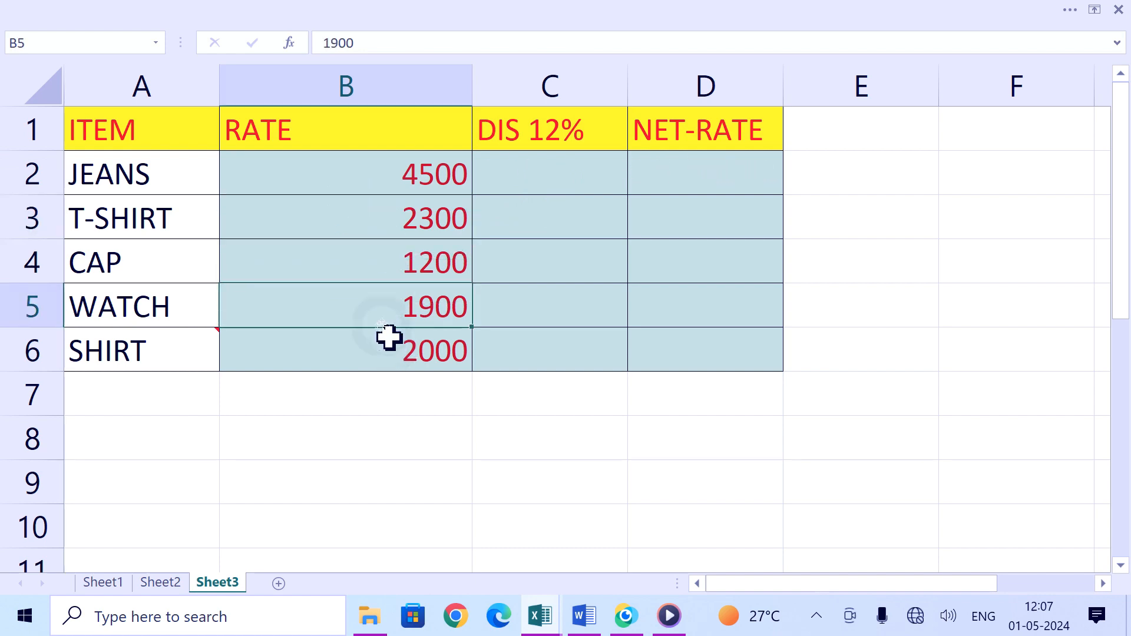
left_click(365, 257)
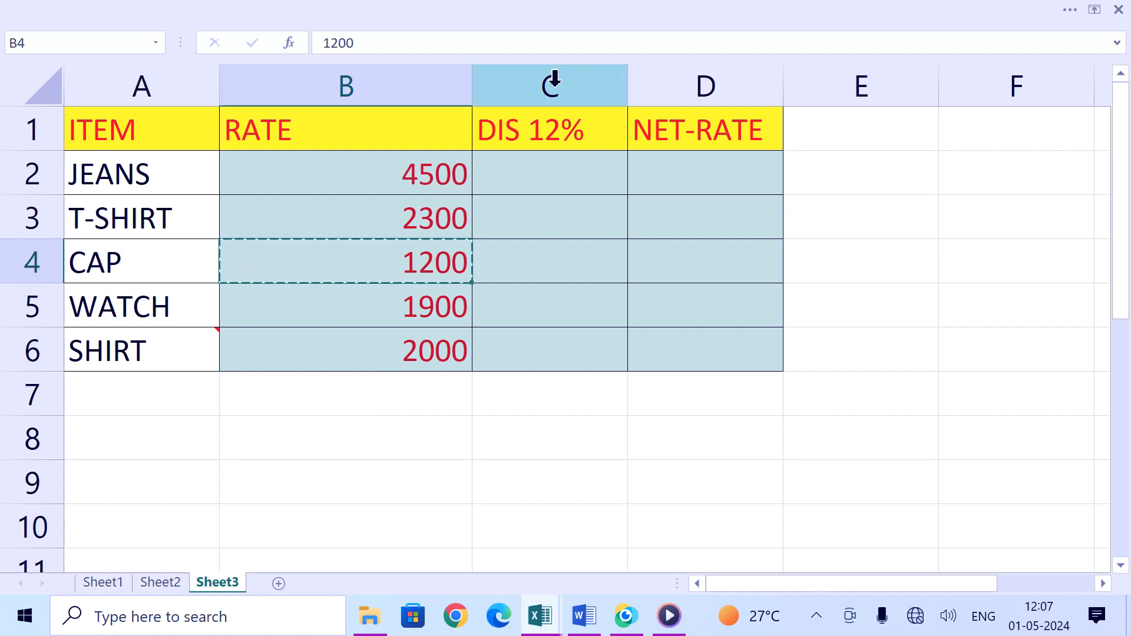
Step: Paste only the column widths onto columns C and D
left_click_drag(553, 79, 716, 101)
left_click(278, 13)
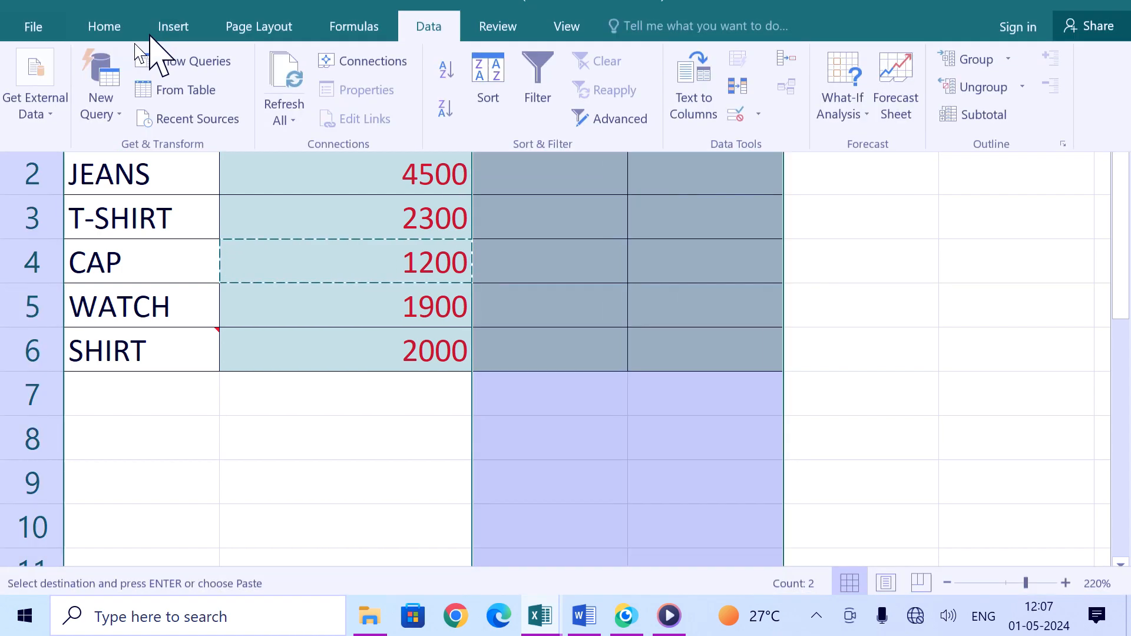
left_click(106, 54)
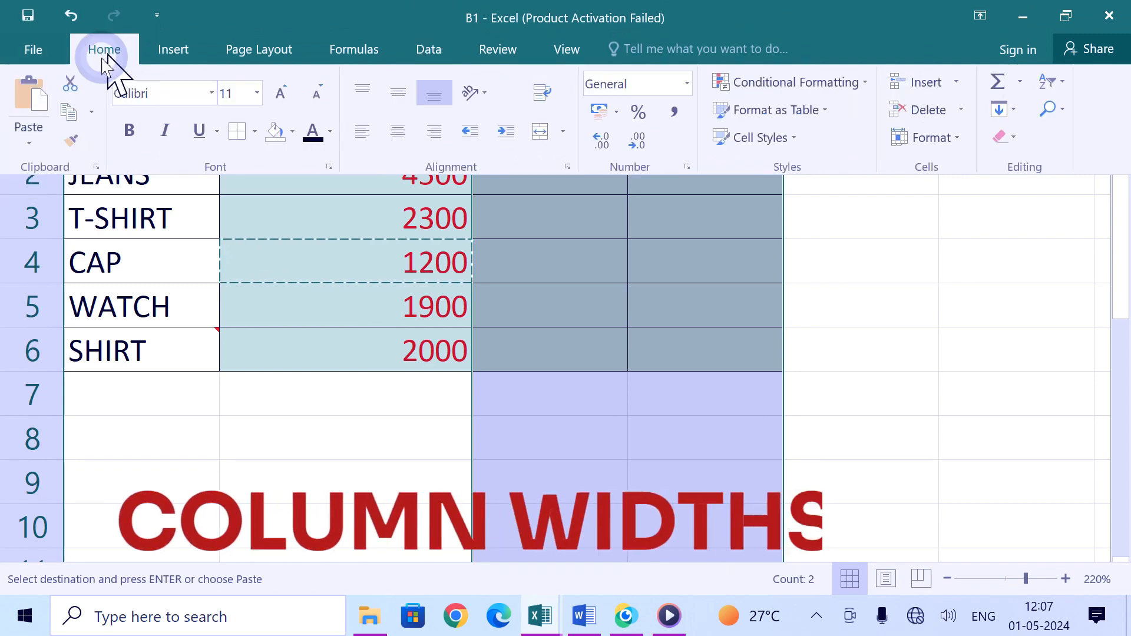
left_click(28, 136)
left_click(70, 362)
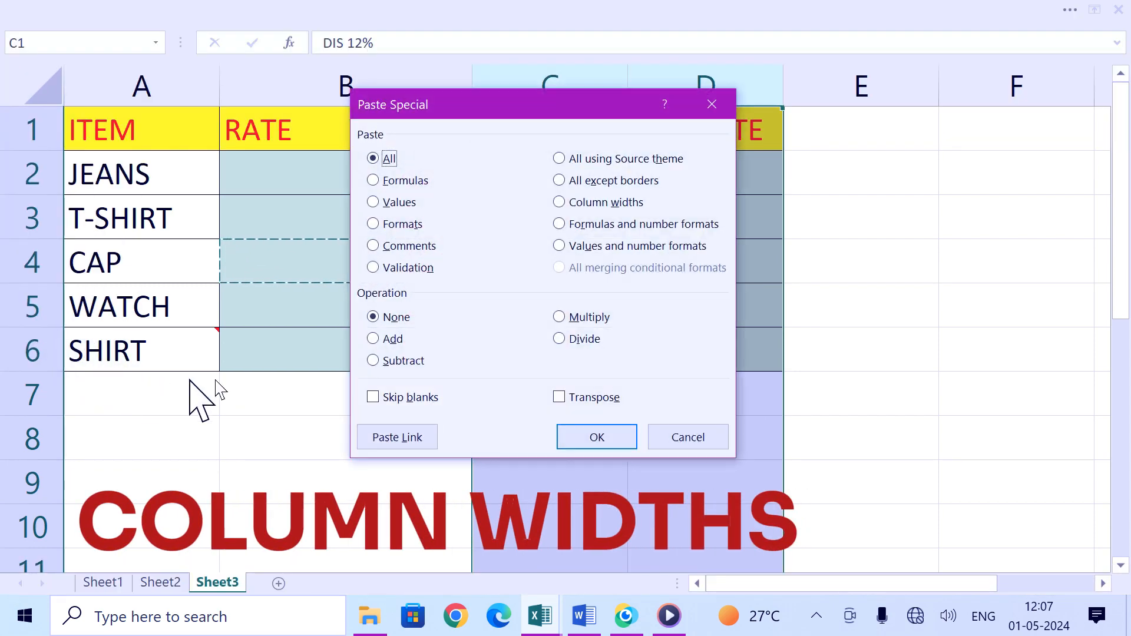
left_click(560, 202)
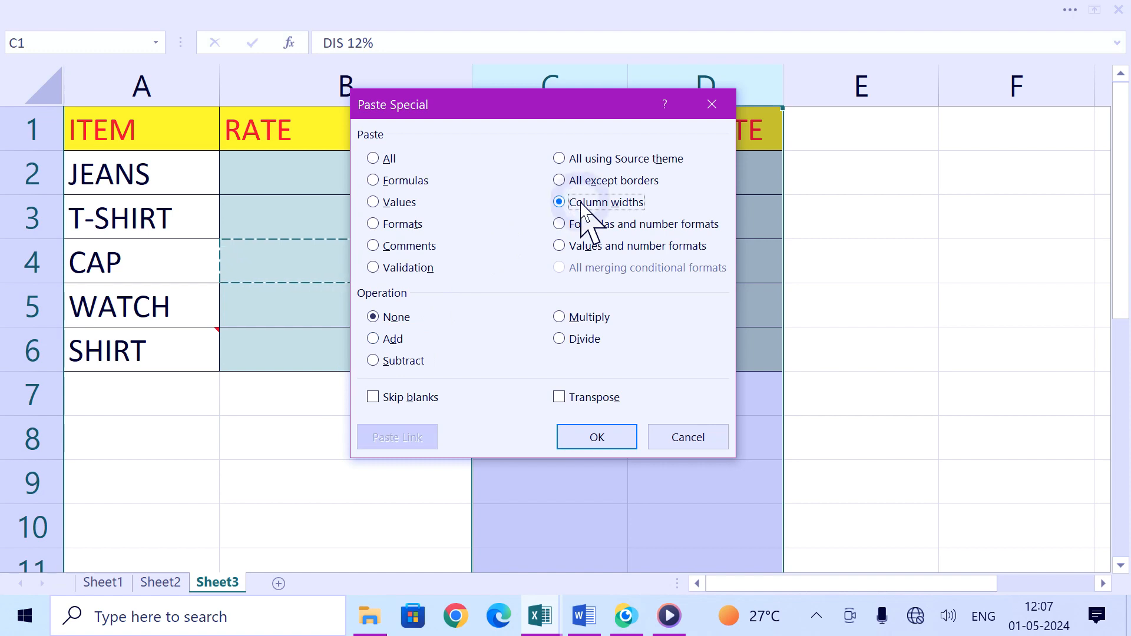
left_click(597, 437)
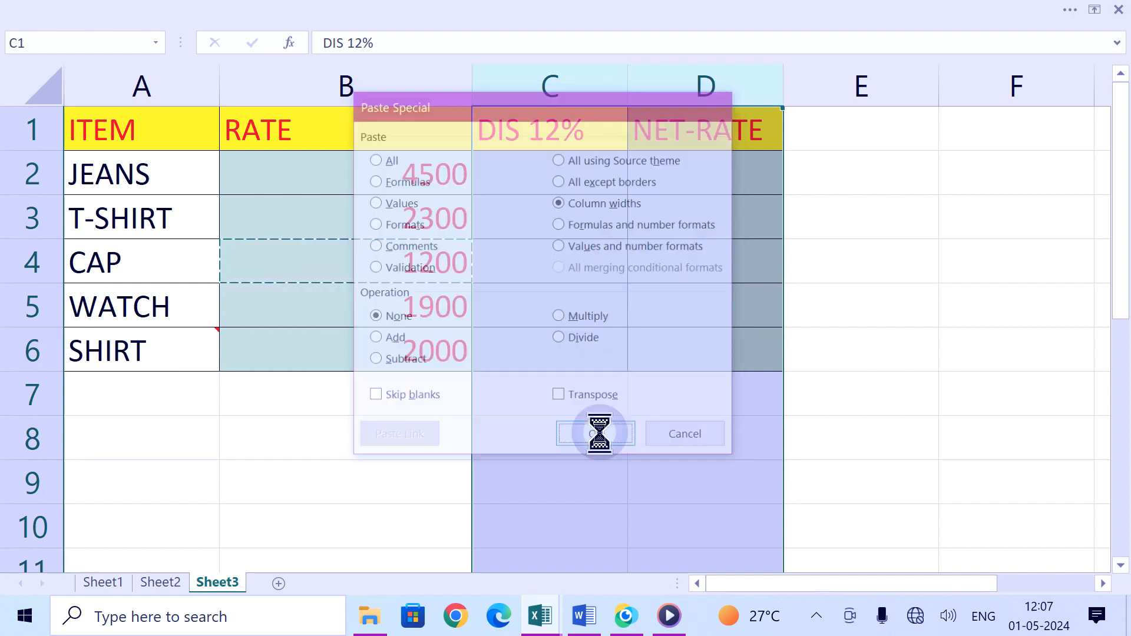
left_click(668, 308)
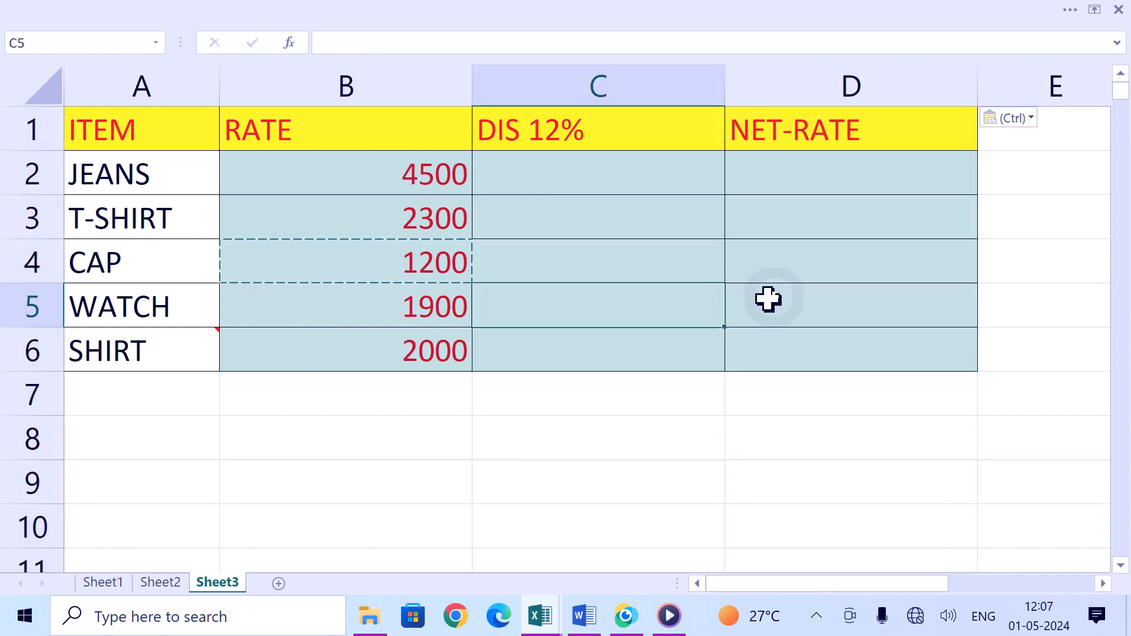
left_click(805, 288)
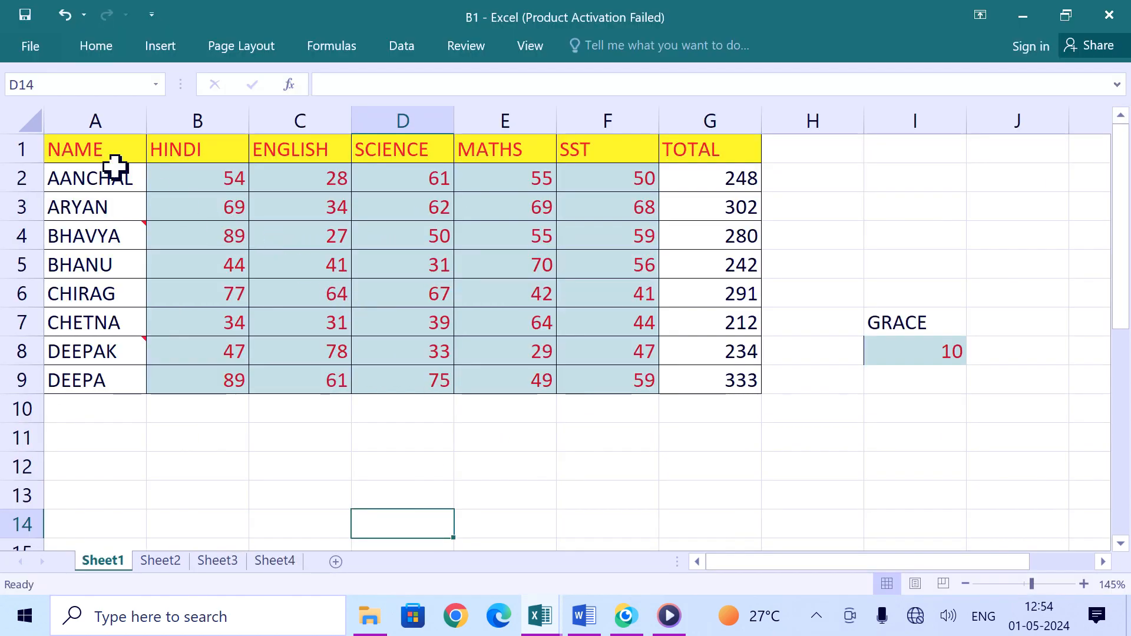
Step: On Sheet1, copy A1:G9 to A11 using All using Source theme, then undo the paste
left_click_drag(99, 152, 673, 386)
key("ctrl+c")
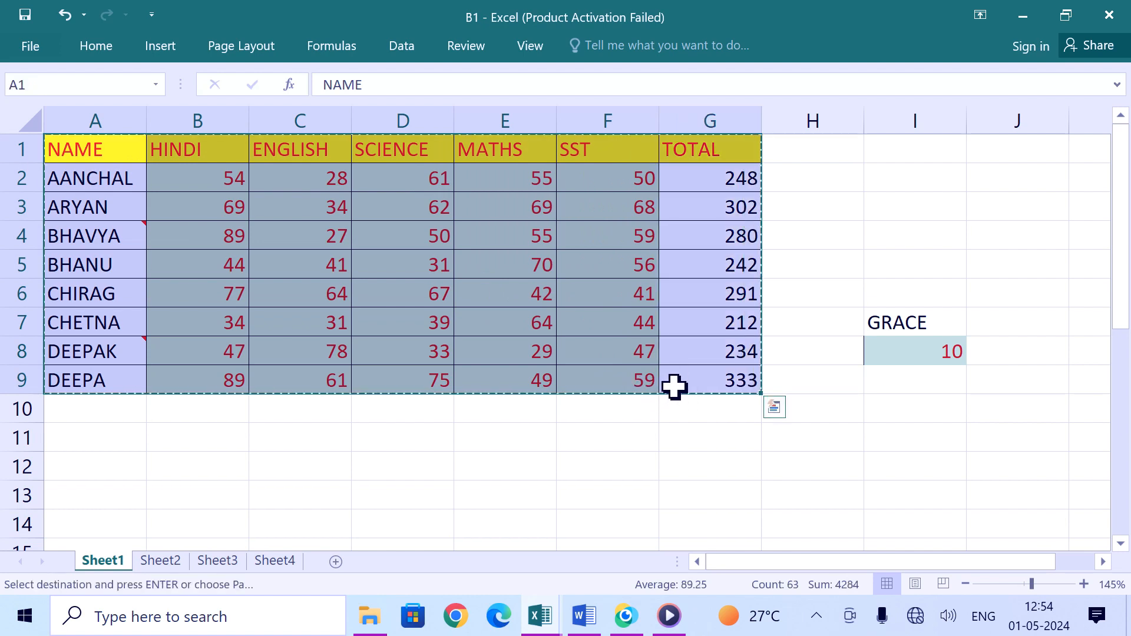
left_click(139, 437)
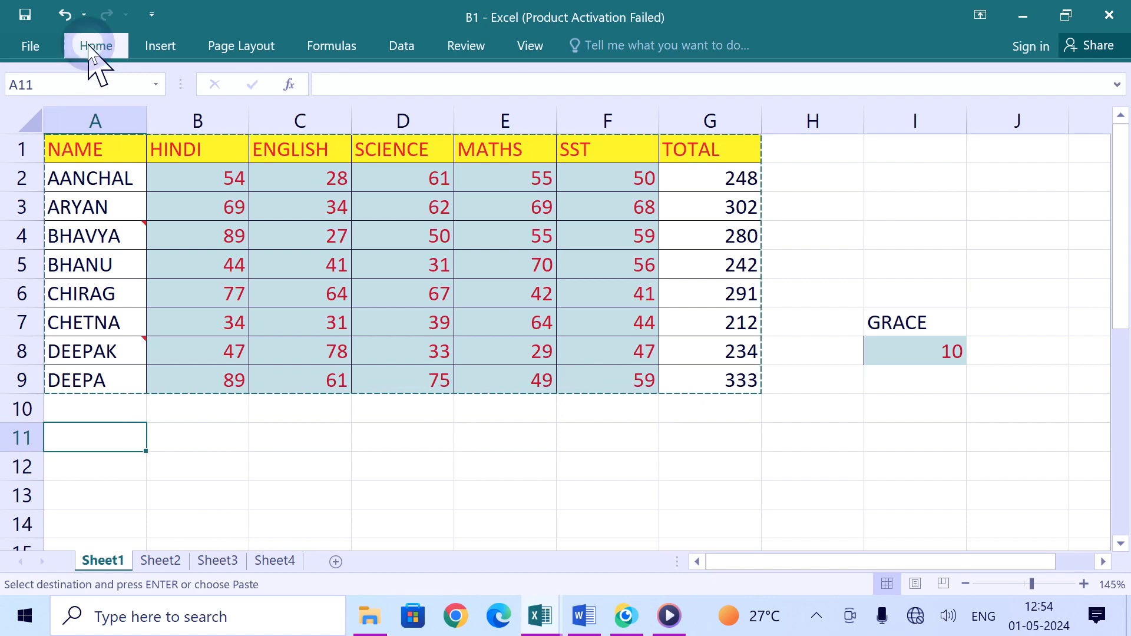
left_click(94, 46)
left_click(28, 139)
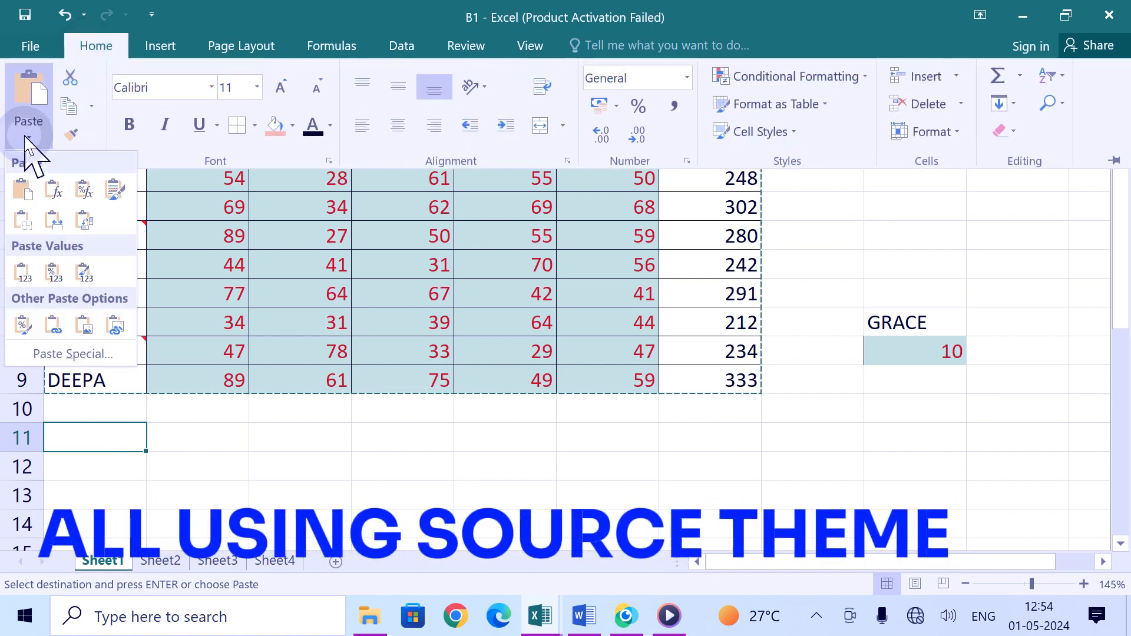
left_click(81, 353)
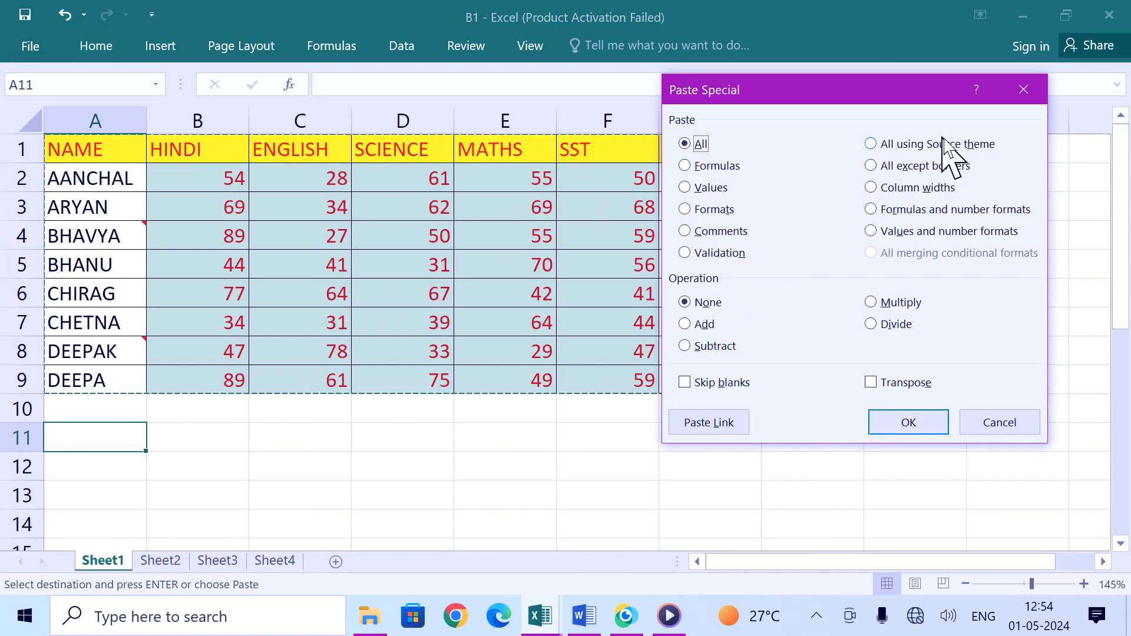
left_click(900, 145)
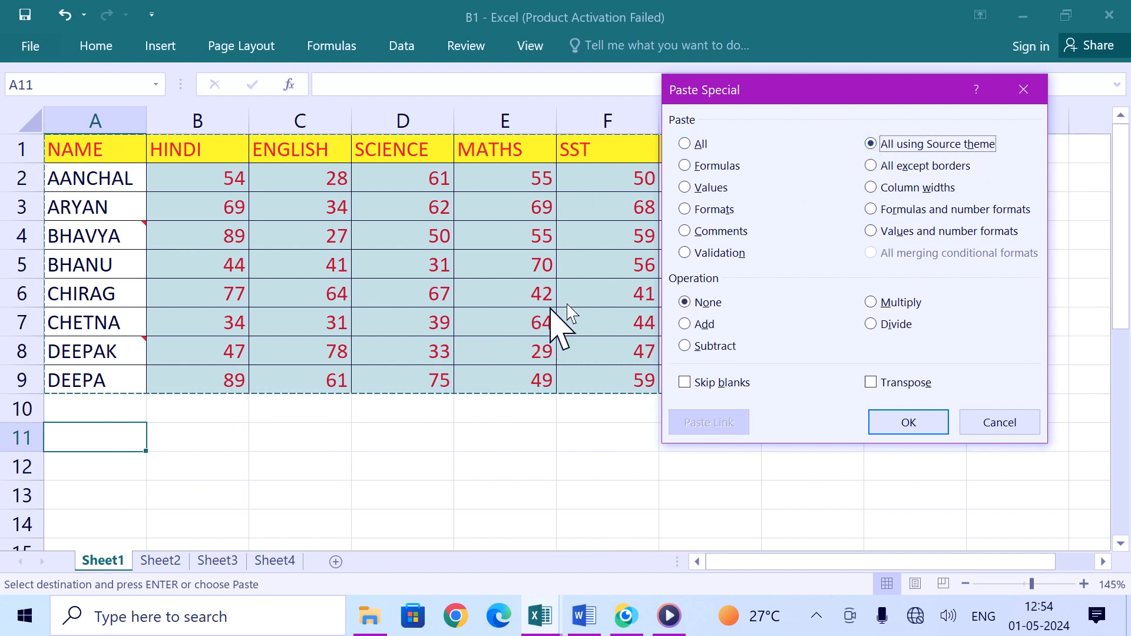
left_click(915, 424)
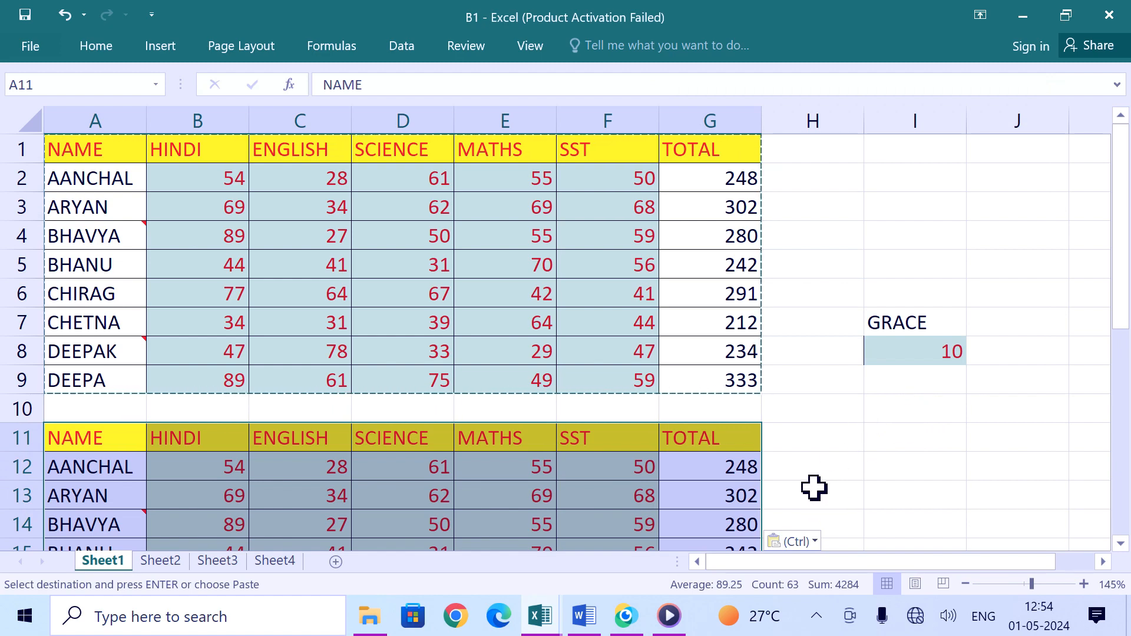
key("ctrl+z")
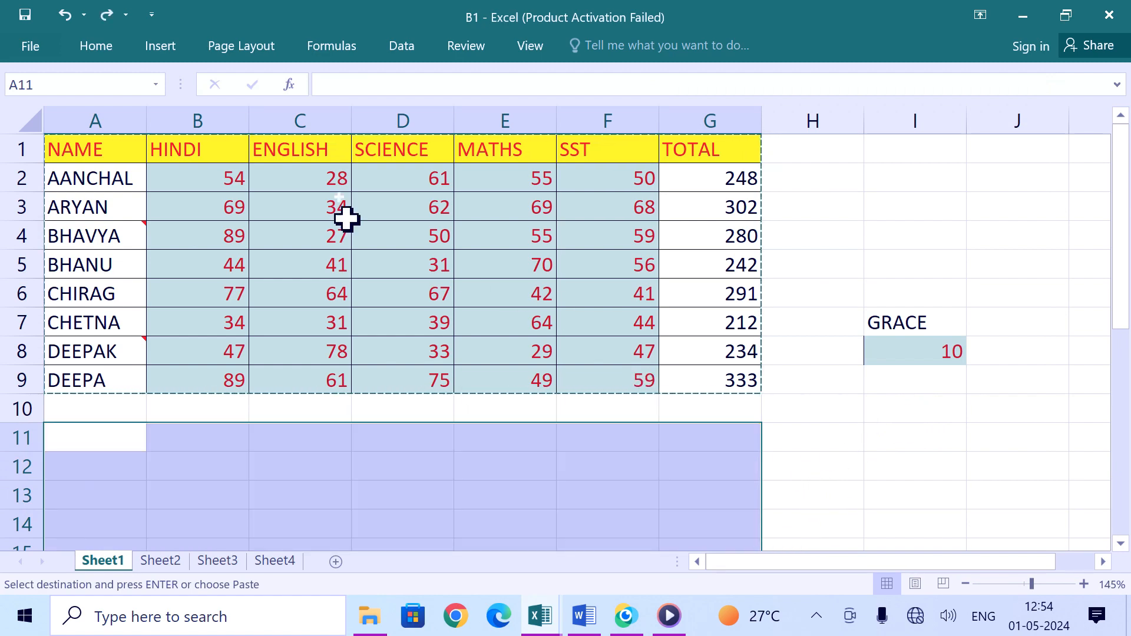
left_click(664, 325)
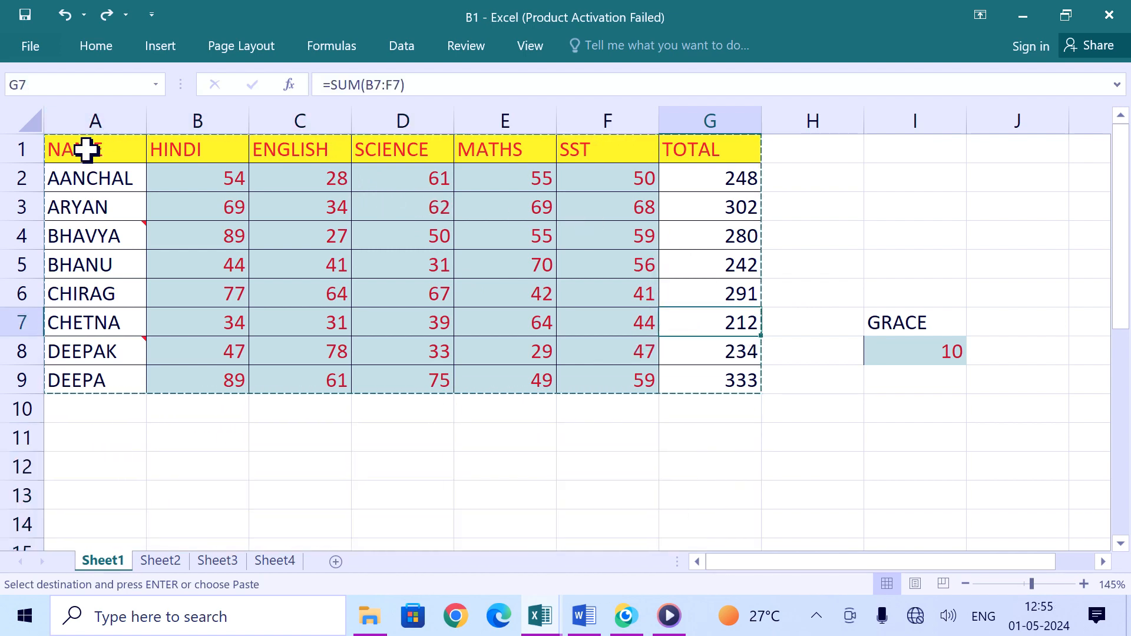
Step: Apply thin green inside and outside borders to the table A1:G9 on Sheet1
left_click_drag(86, 150, 705, 372)
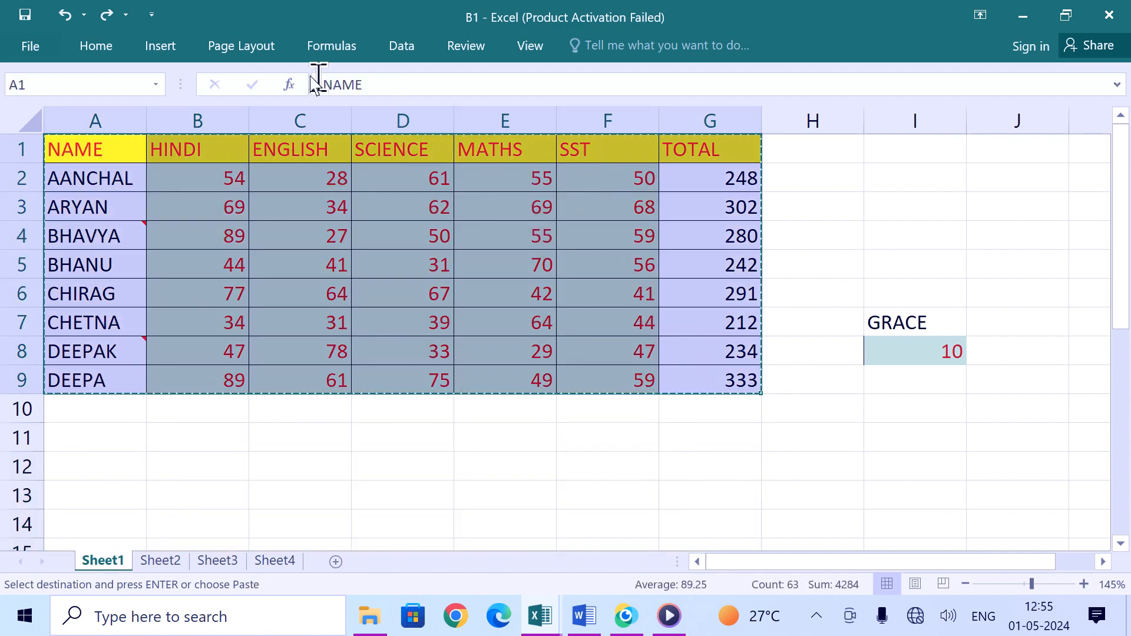
left_click(97, 46)
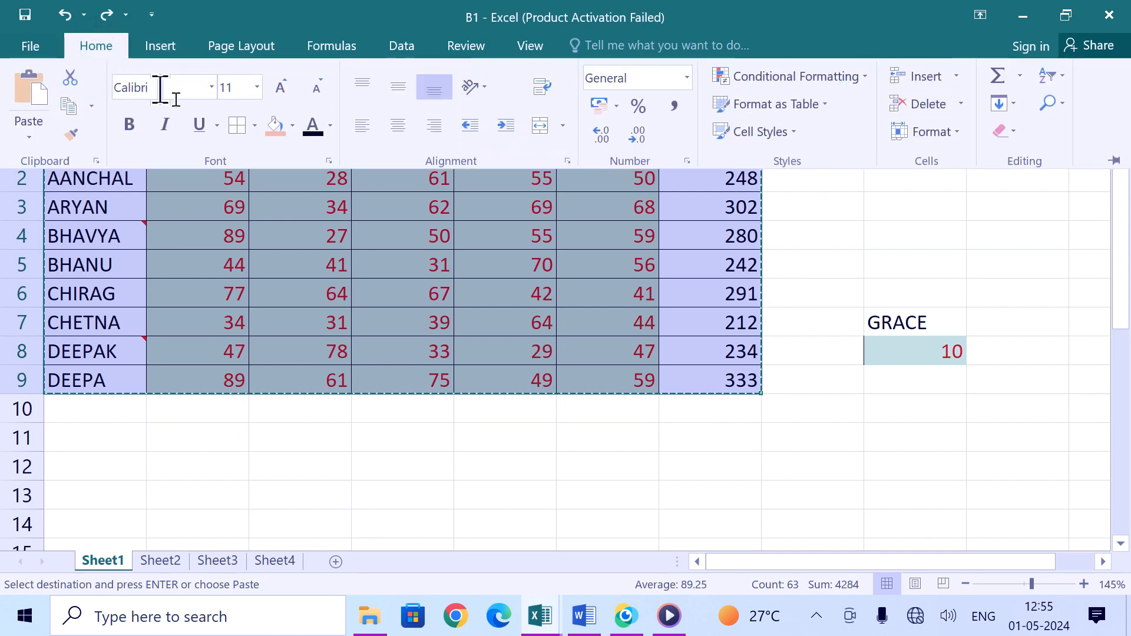
left_click(255, 126)
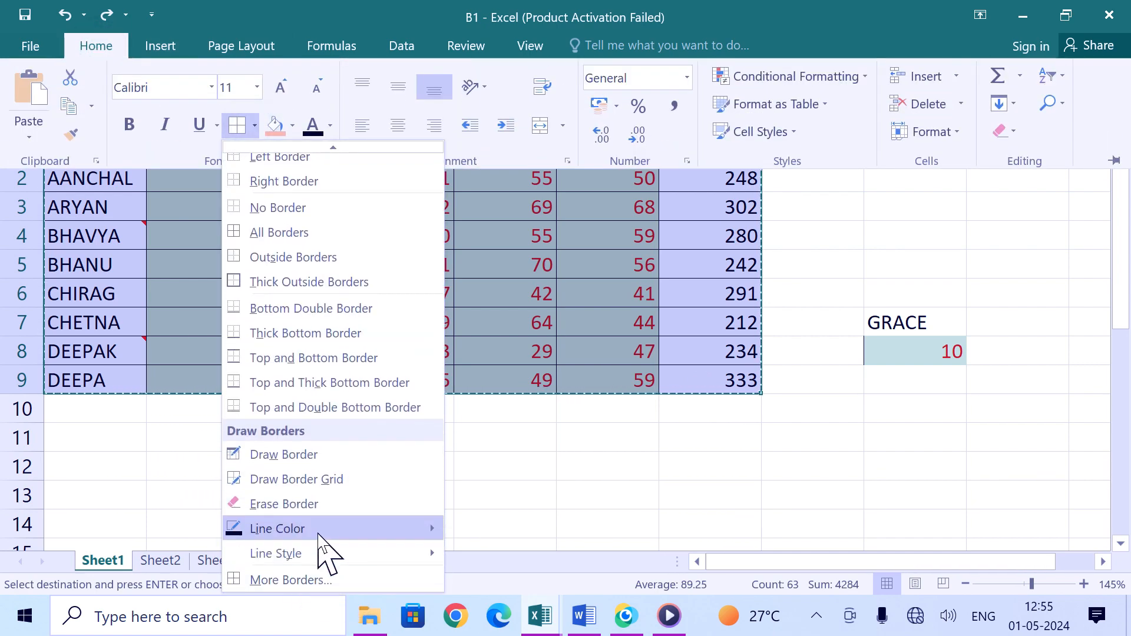
left_click(323, 580)
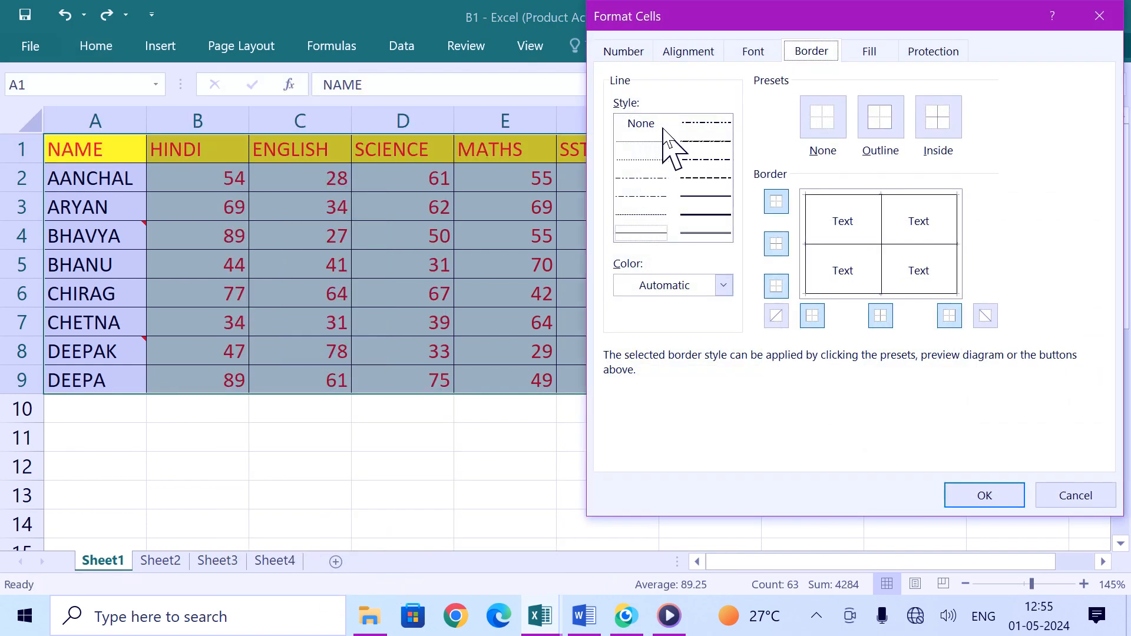
left_click(703, 294)
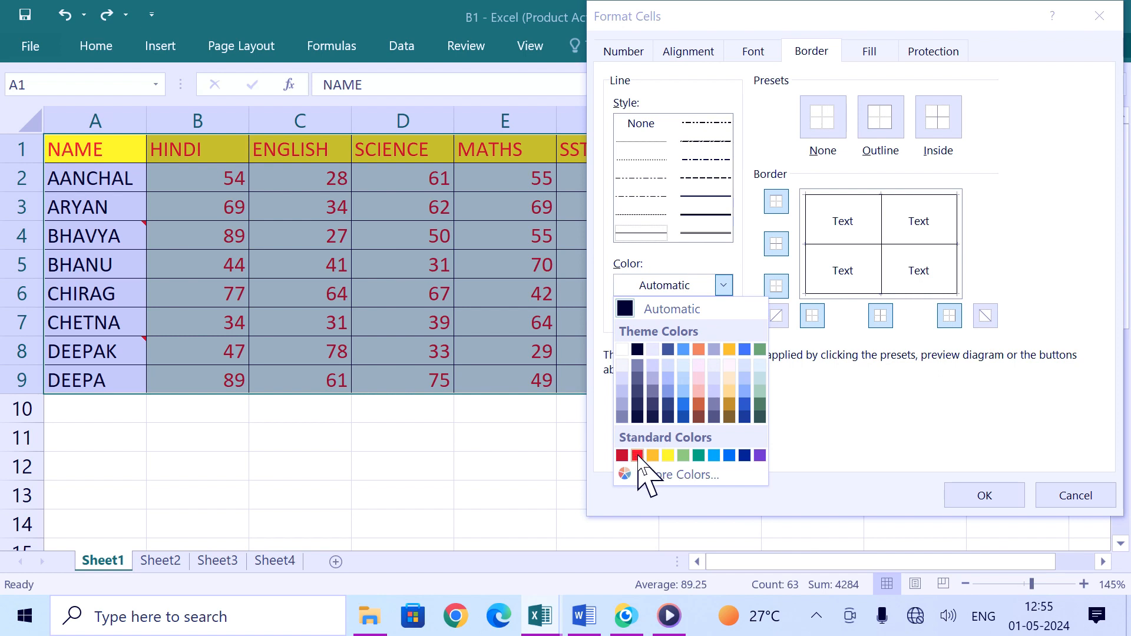
left_click(698, 455)
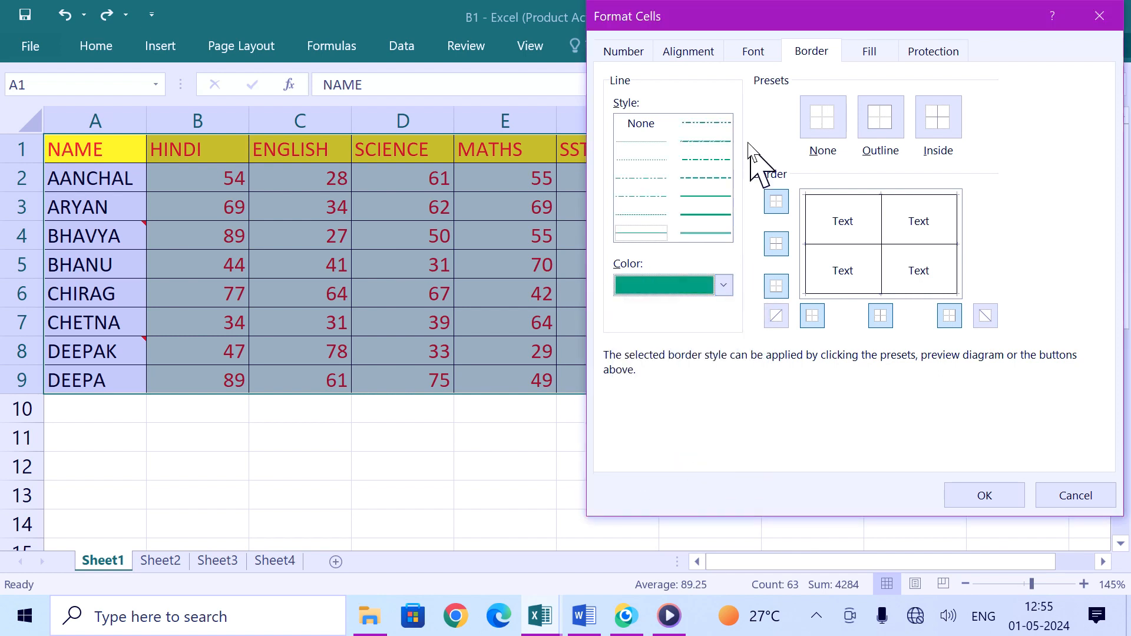
left_click(705, 214)
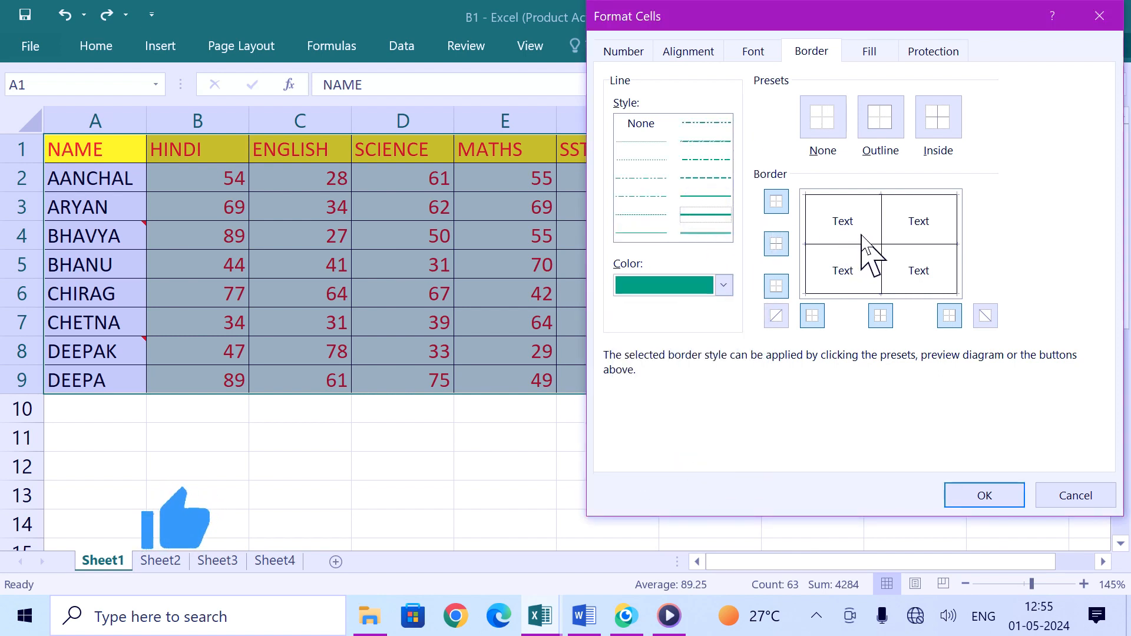
left_click(880, 235)
left_click(863, 212)
left_click(840, 246)
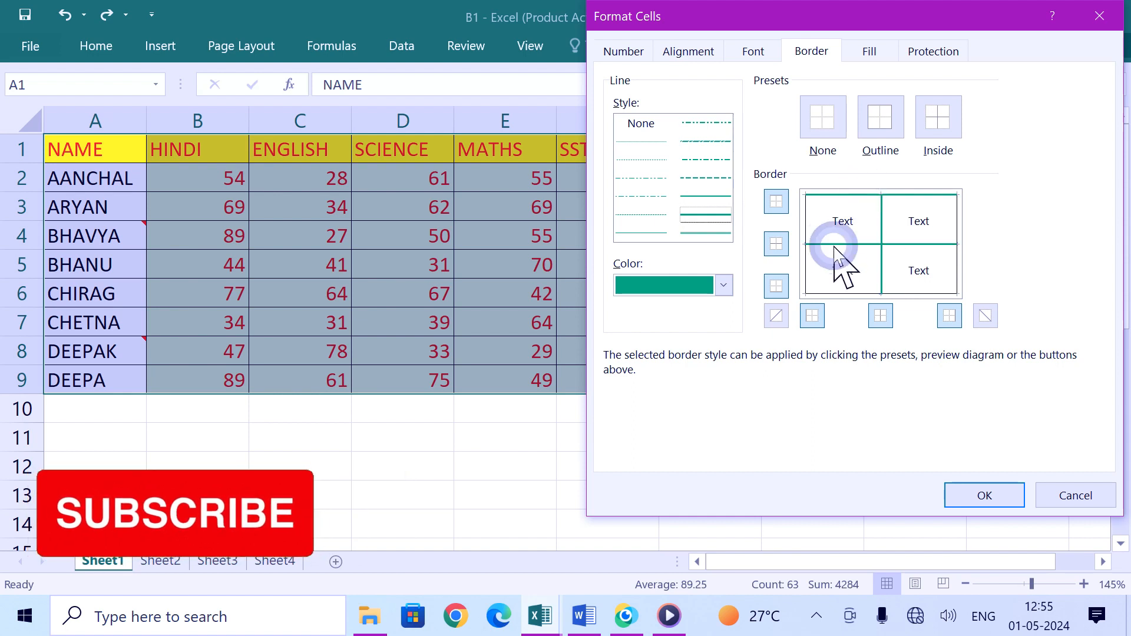
left_click(806, 255)
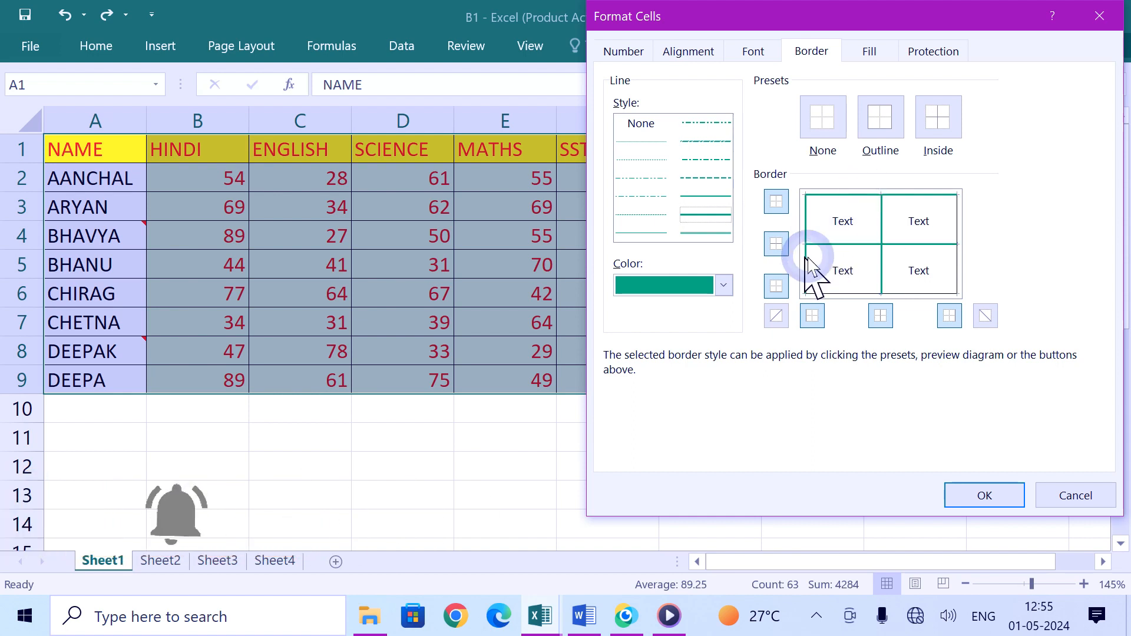
left_click(956, 255)
left_click(919, 293)
left_click(1002, 496)
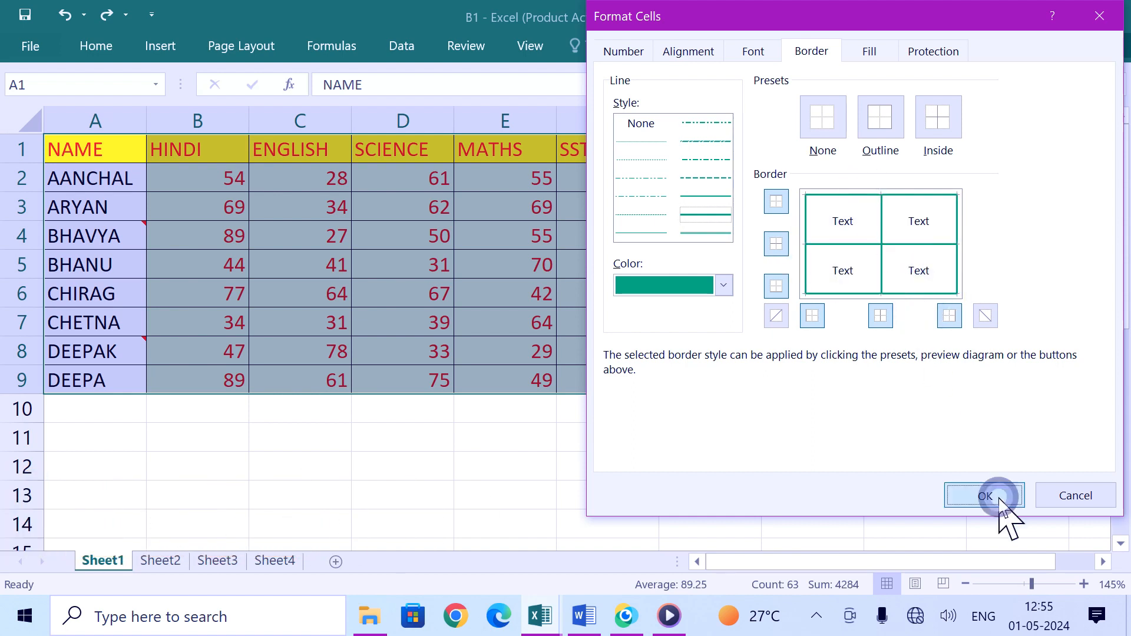
left_click(696, 453)
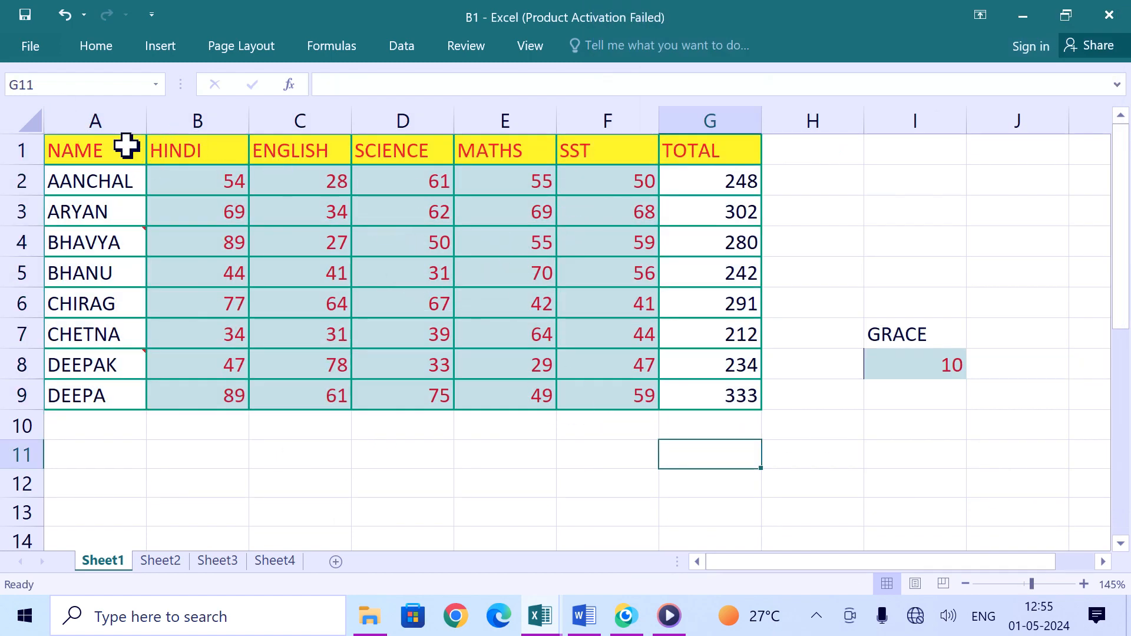
Step: Copy A1:G9 and paste it to A11 using Paste Special All except borders, then undo the paste
left_click_drag(120, 149, 720, 393)
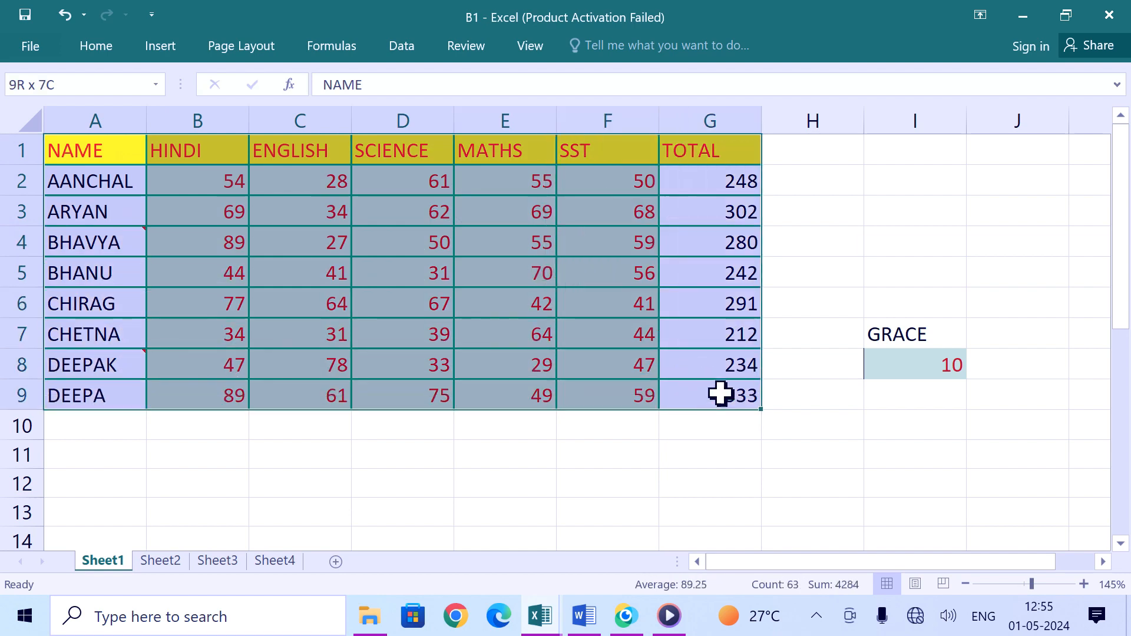
key("ctrl+c")
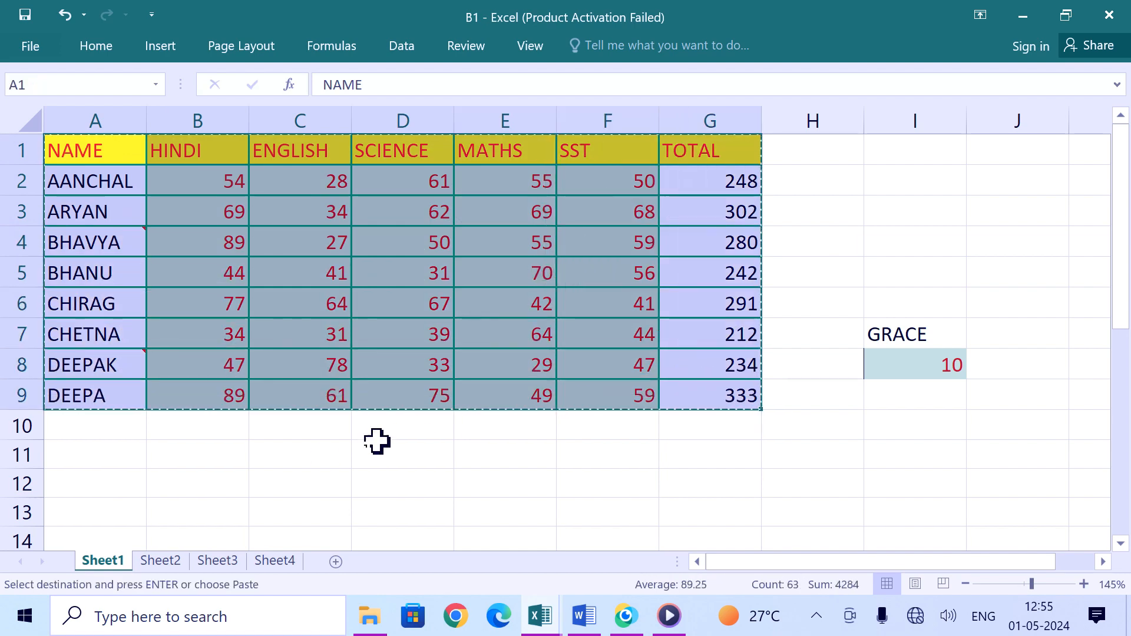
left_click(124, 466)
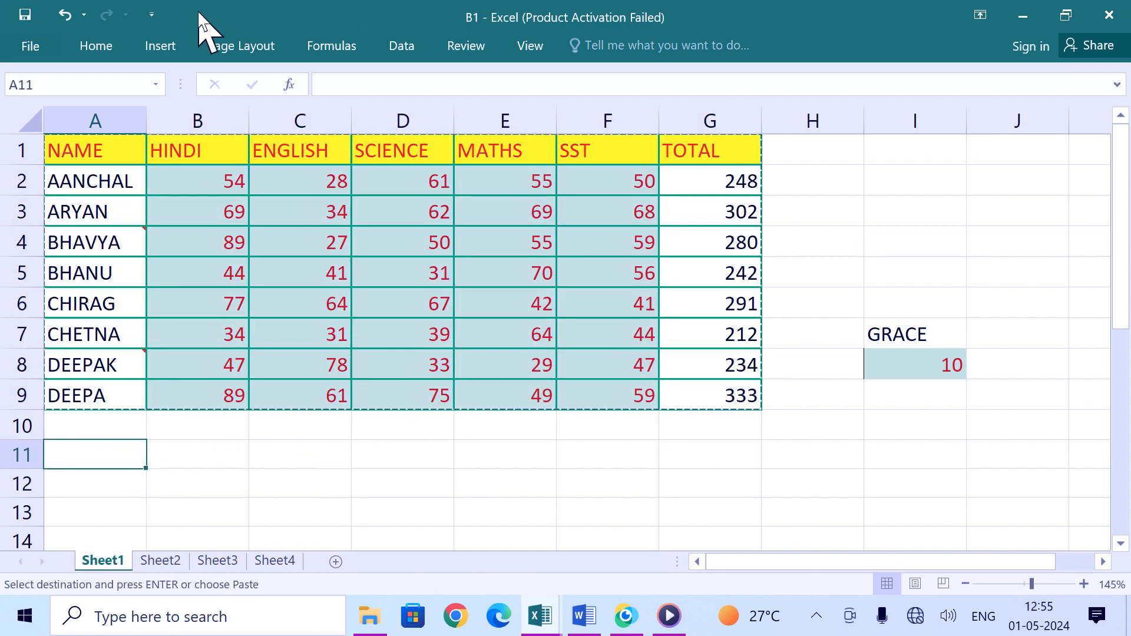
left_click(120, 48)
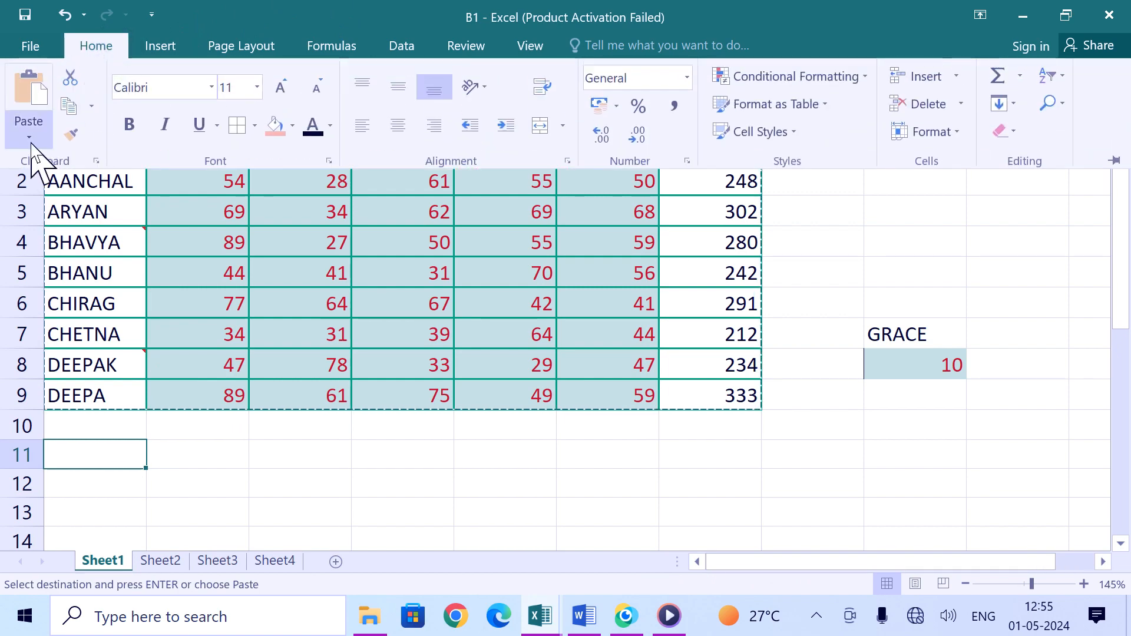
left_click(30, 139)
left_click(101, 365)
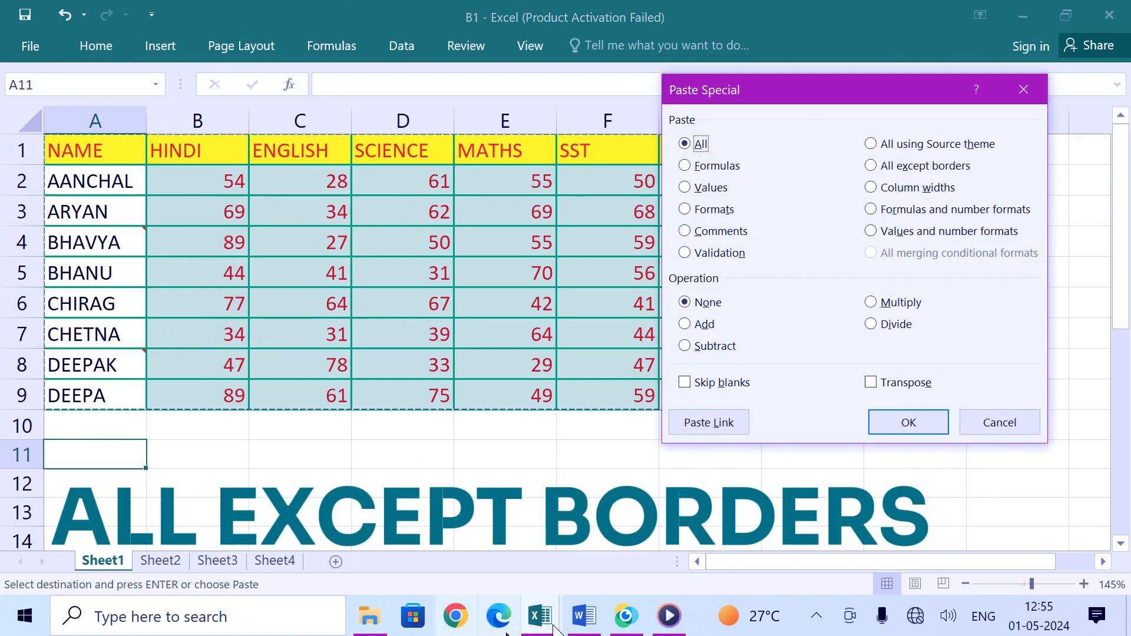
left_click(892, 167)
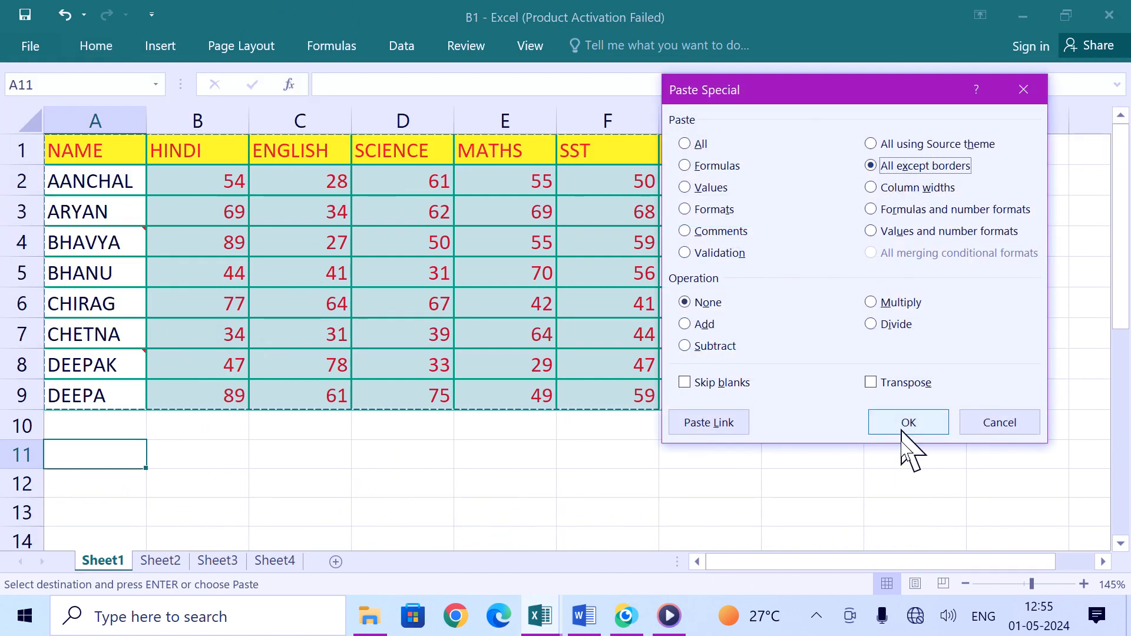
left_click(904, 436)
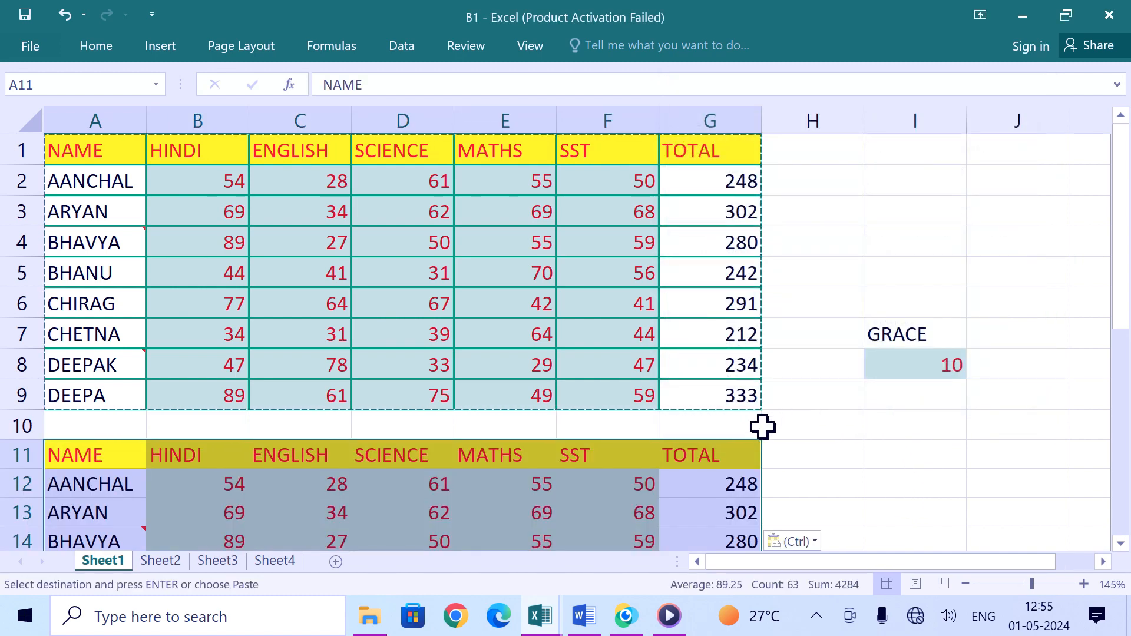
scroll(673, 449, "down", 2)
scroll(620, 336, "up", 2)
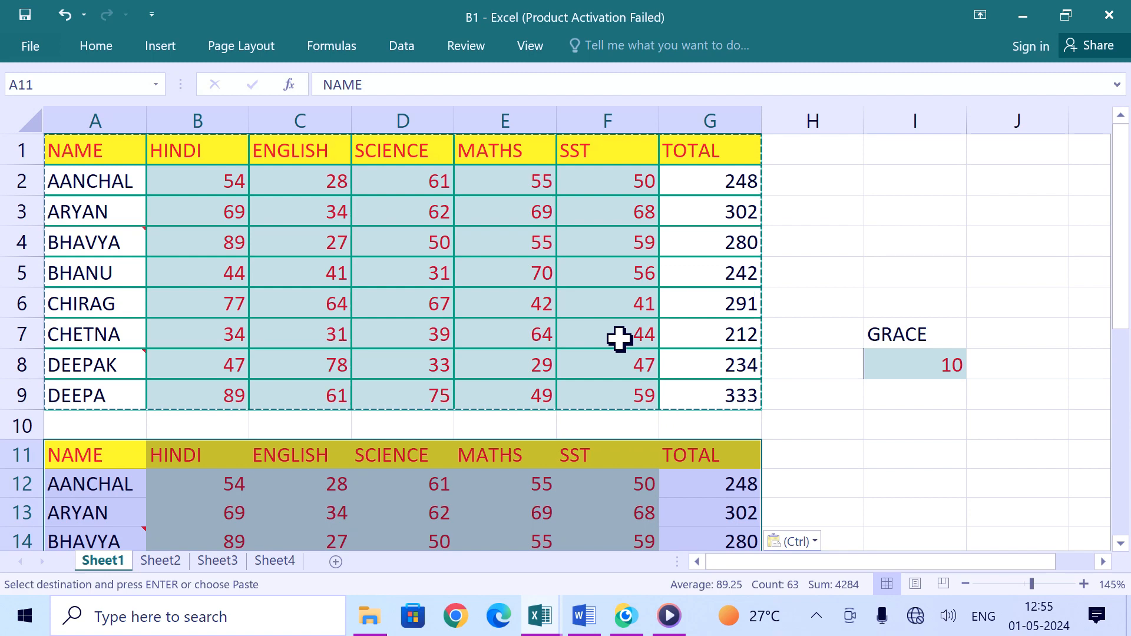
key("ctrl+z")
Step: On Sheet3, copy the NET-RATE cells D2:D6 and paste them at D8 using Formulas and number formats
left_click(219, 561)
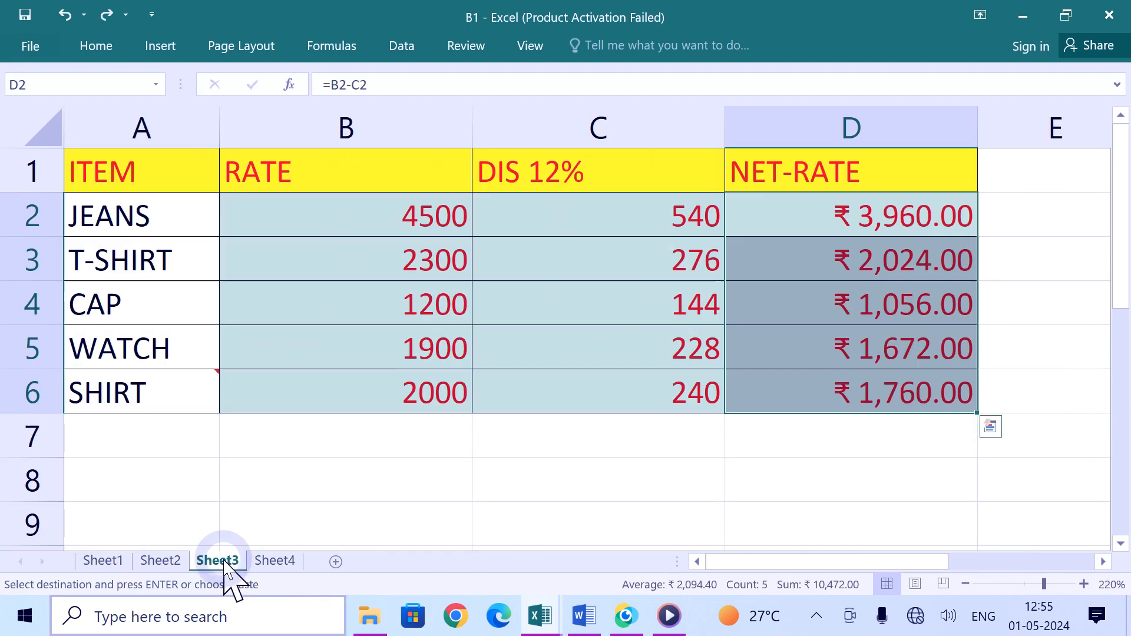
left_click(615, 490)
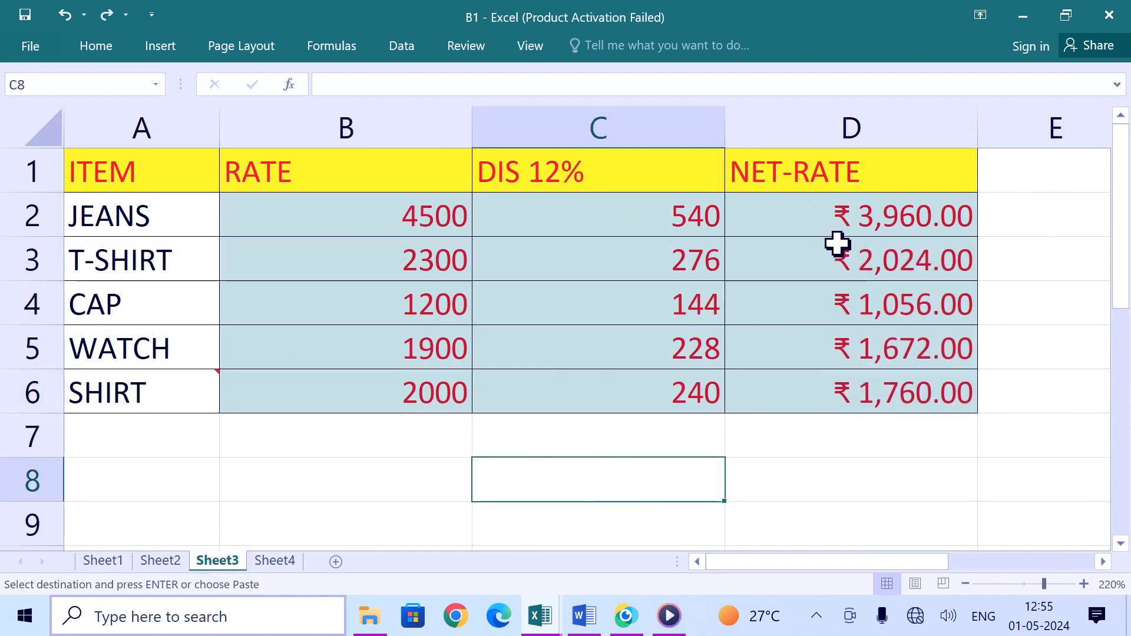
left_click_drag(853, 222, 871, 390)
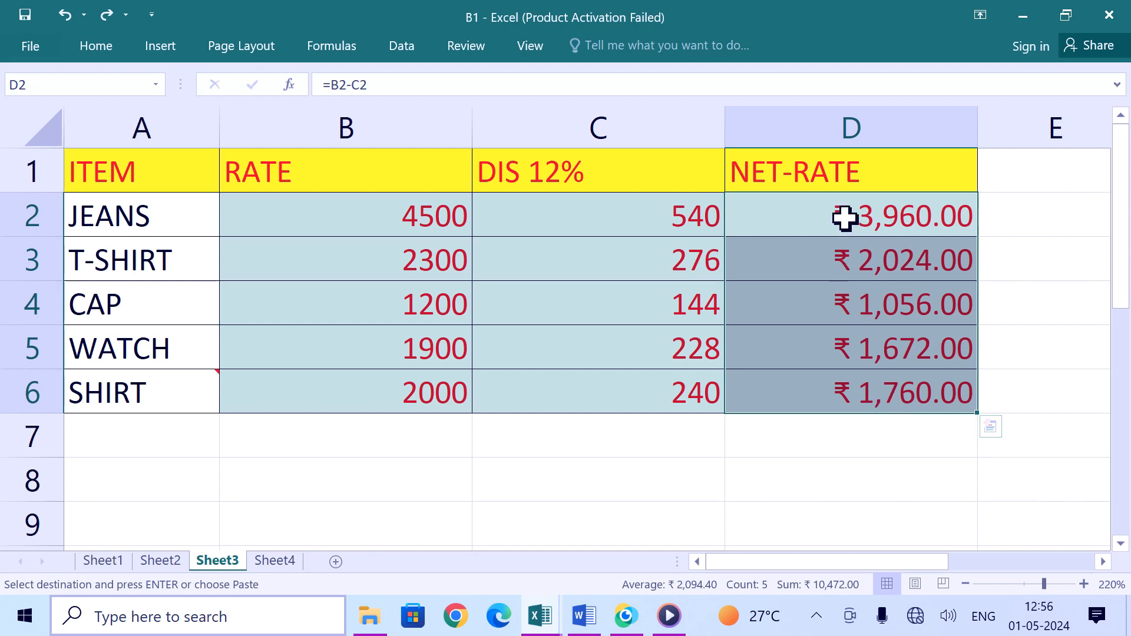
left_click(745, 480)
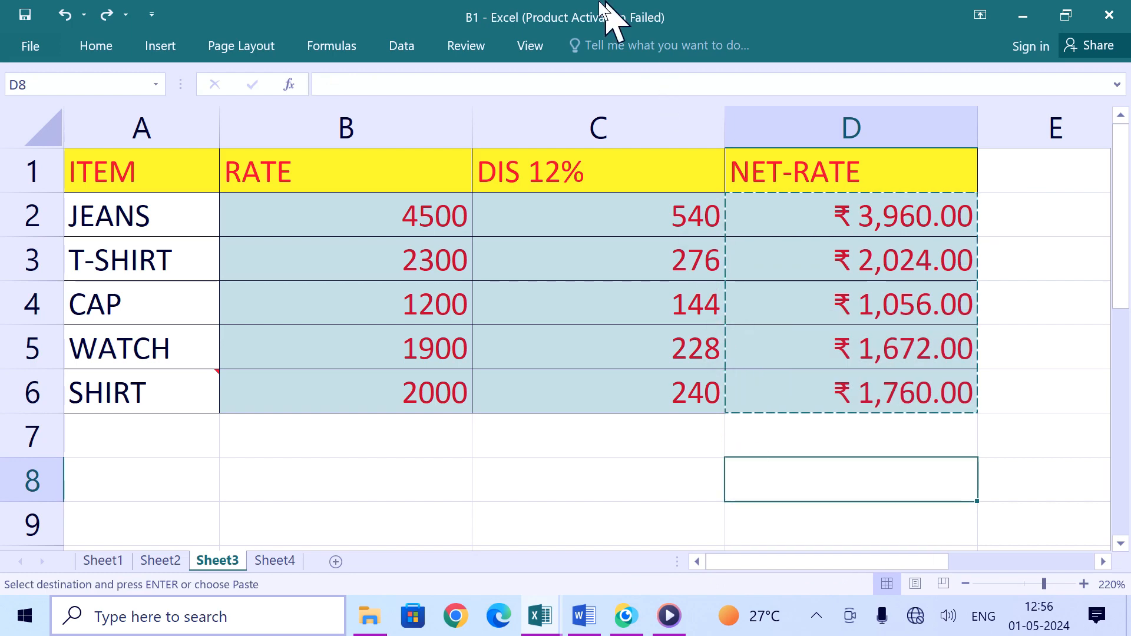
left_click(97, 47)
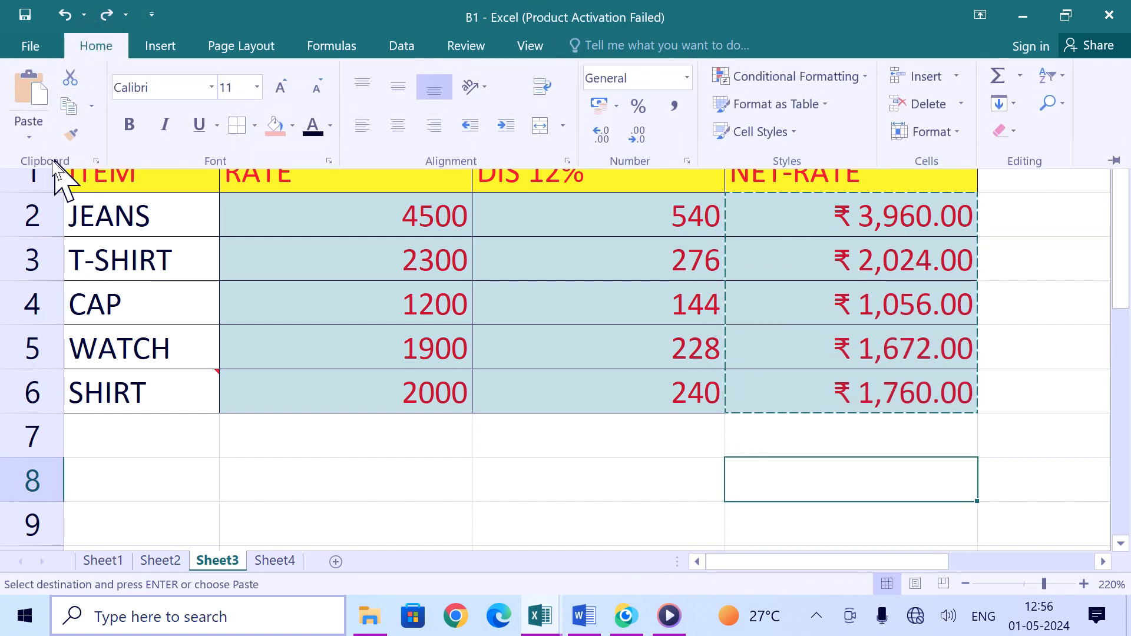
left_click(30, 137)
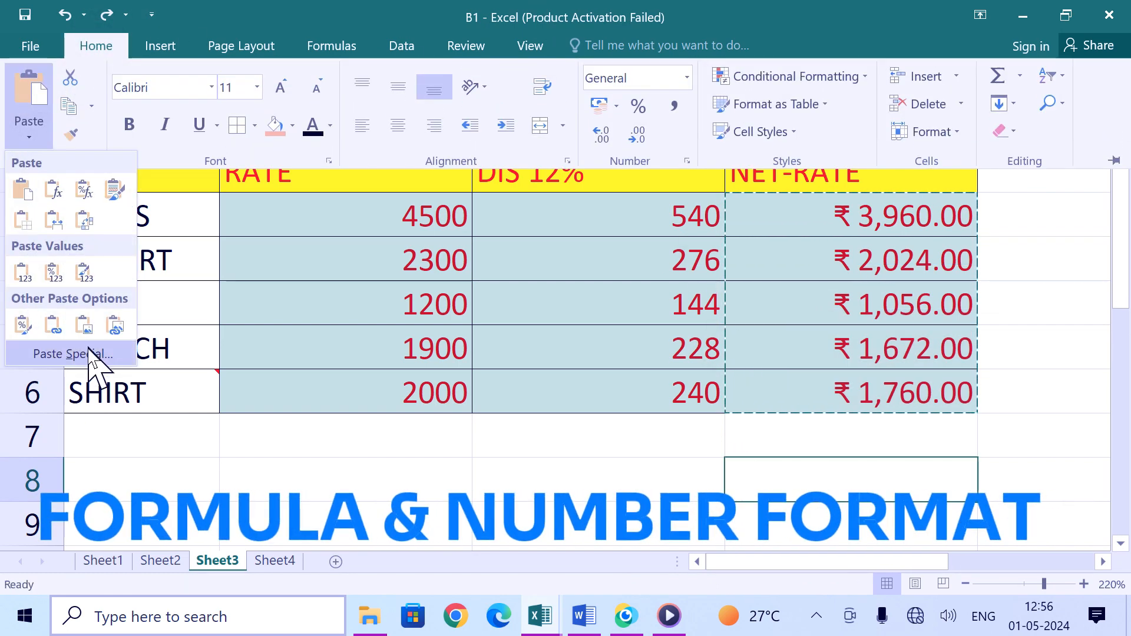
left_click(89, 352)
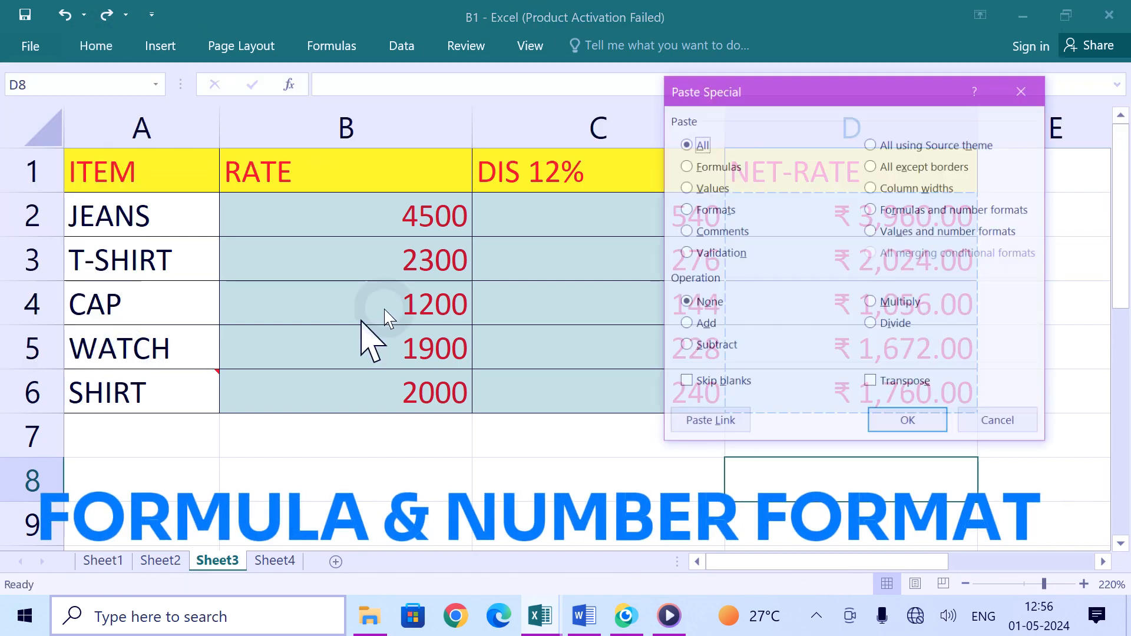
left_click(883, 210)
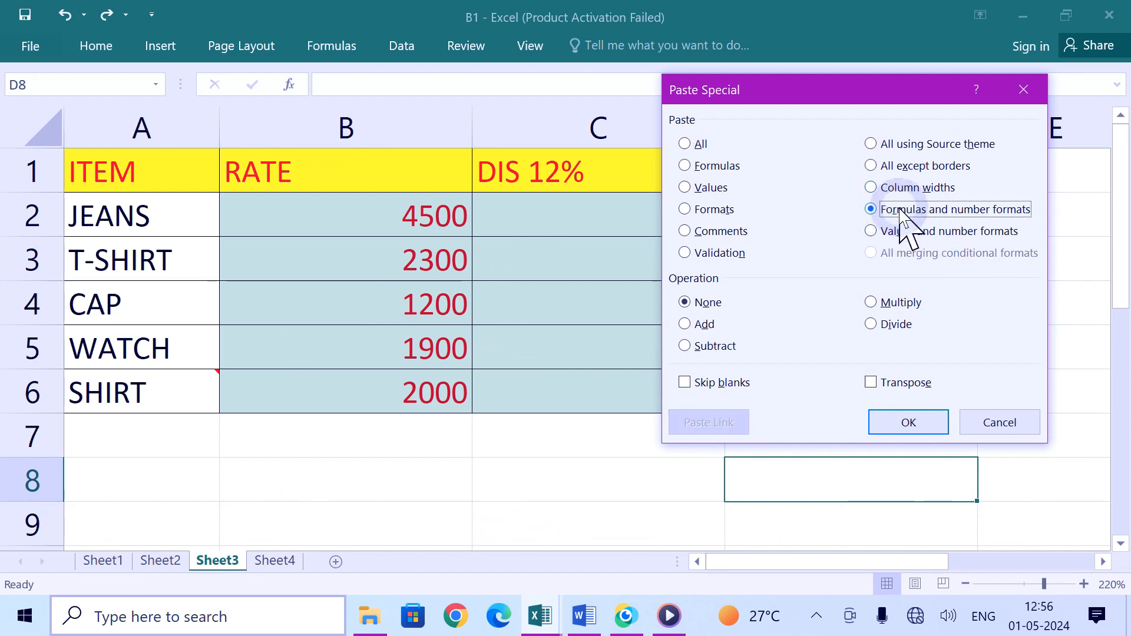
left_click(908, 424)
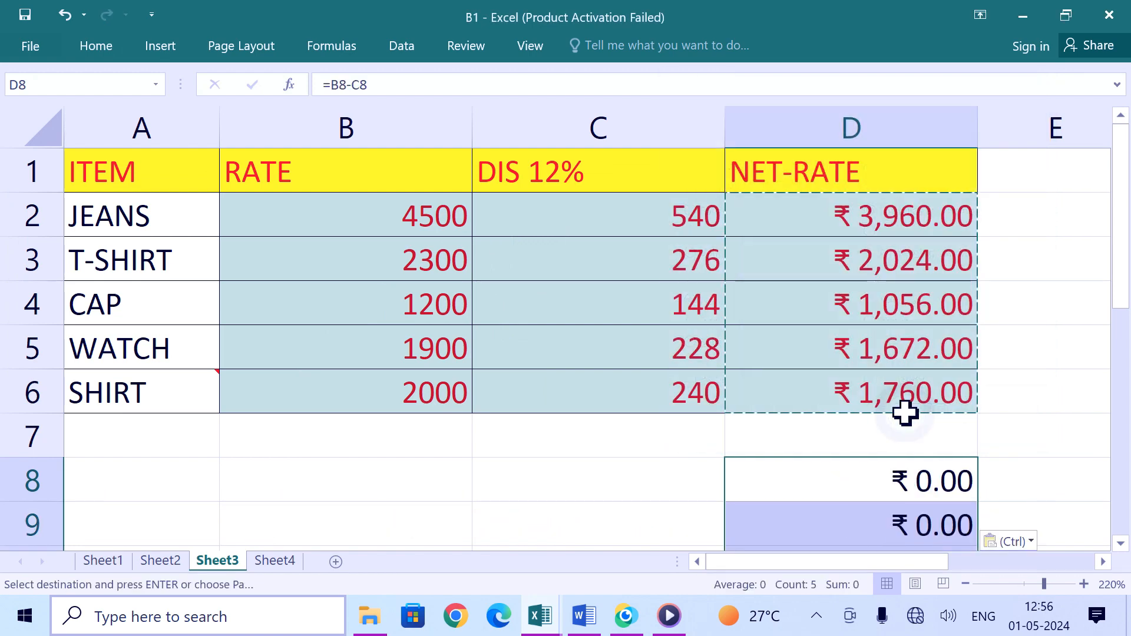
key("shift+Down")
key("shift+Down")
key("shift+Down")
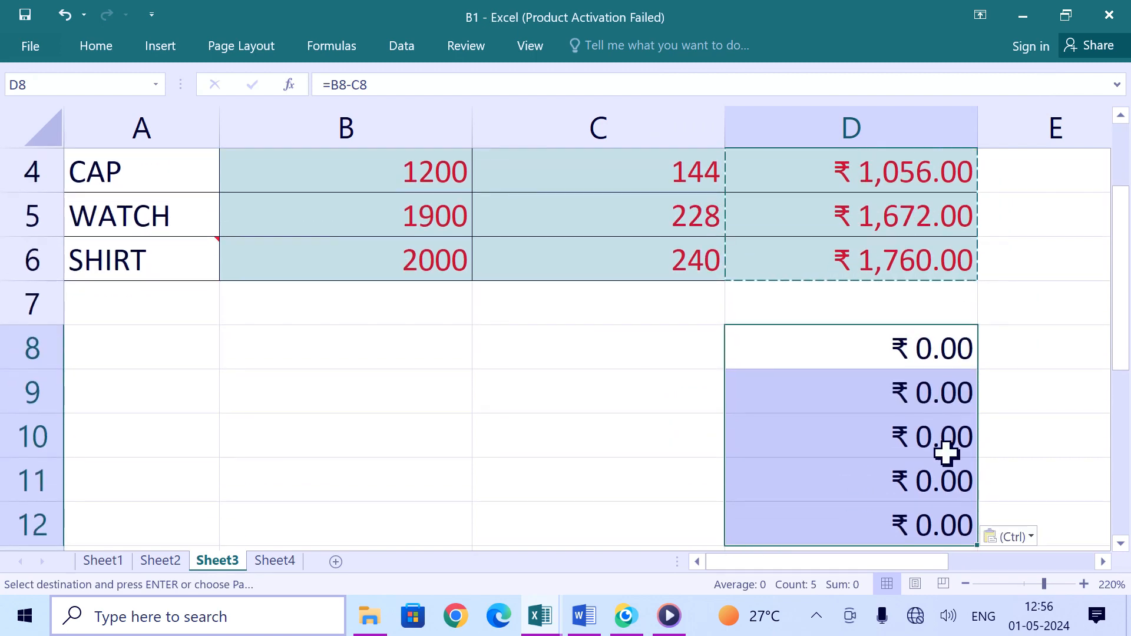
Step: Enter 2000 in B8 and 700 in C8 to test the pasted formula
left_click(641, 358)
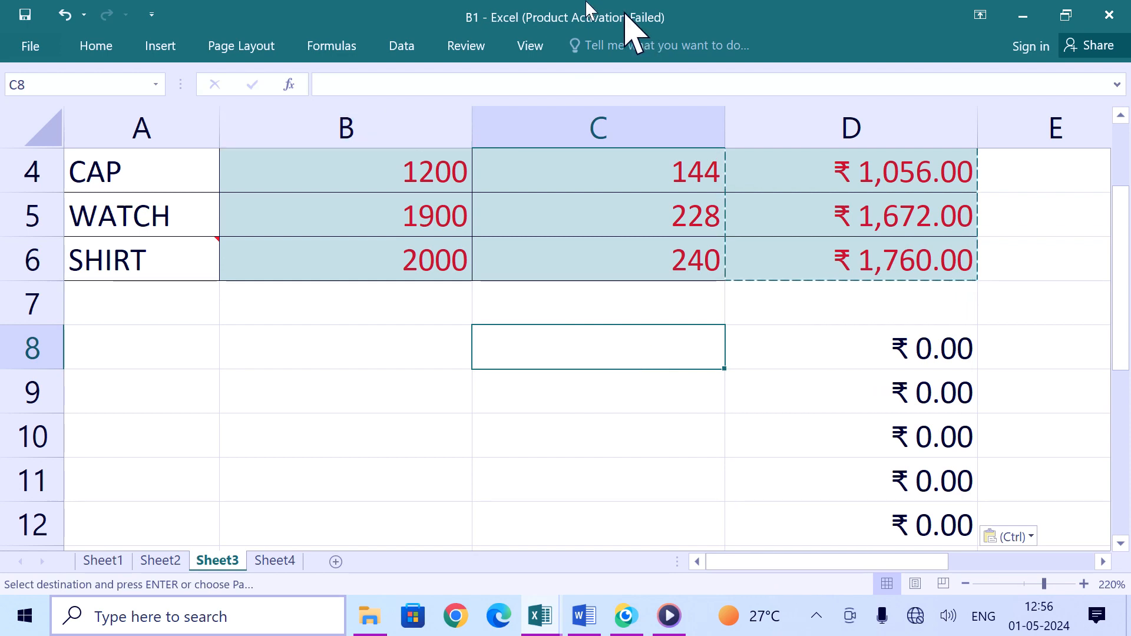
left_click(401, 374)
left_click(410, 353)
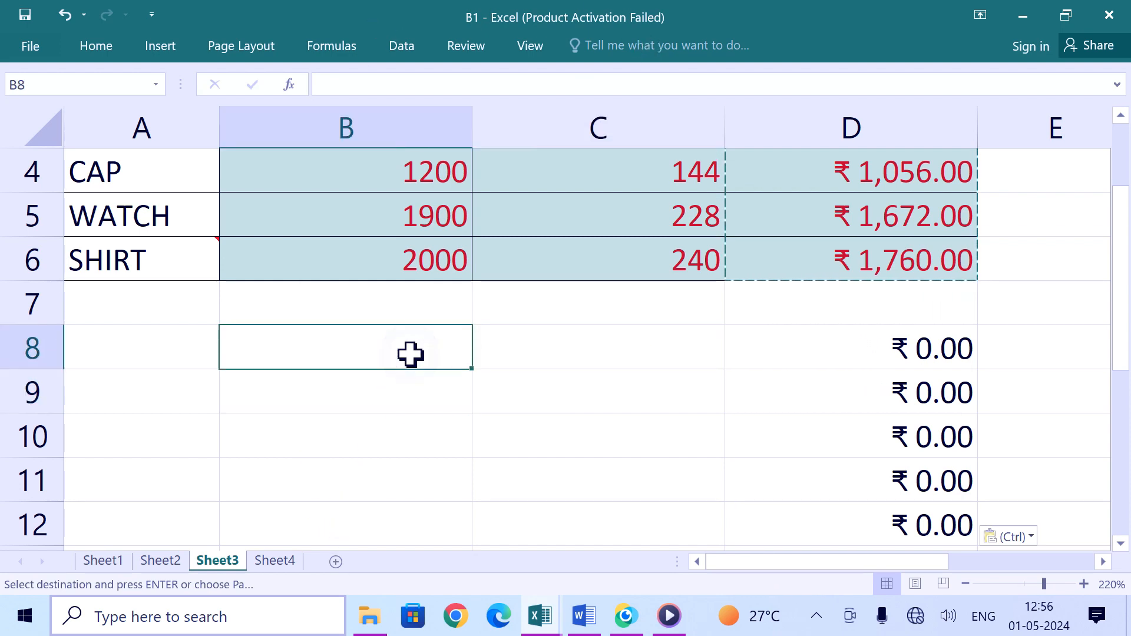
type("2")
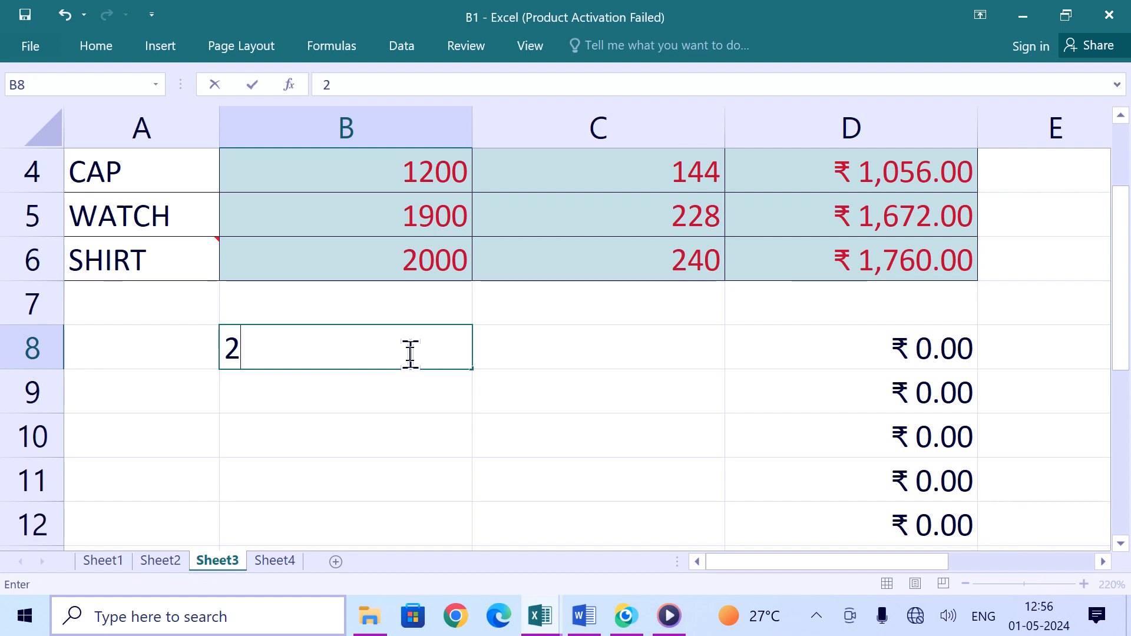
type("000")
left_click(563, 361)
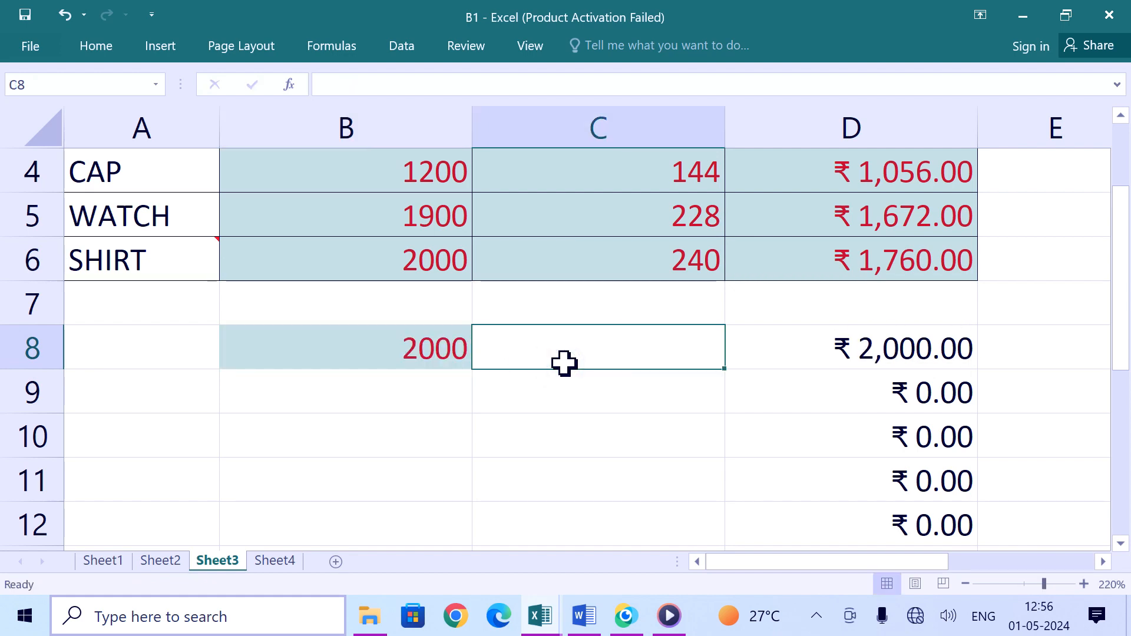
type("700")
left_click(598, 430)
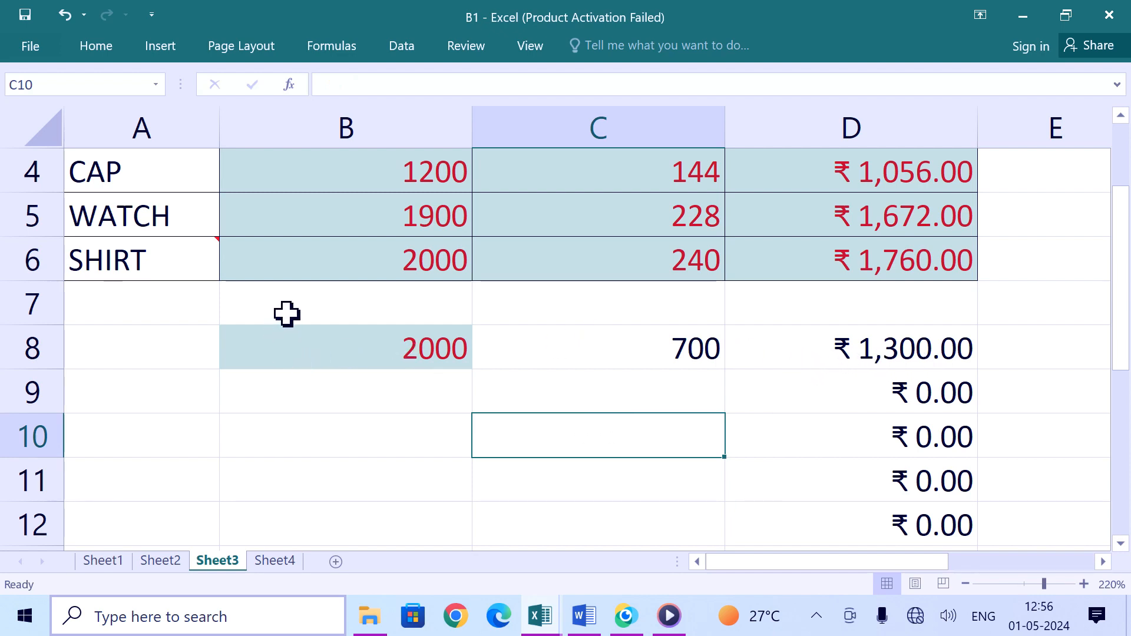
Step: Undo the two test entries and the formula paste
key("ctrl+z")
key("ctrl+z")
key("ctrl+z")
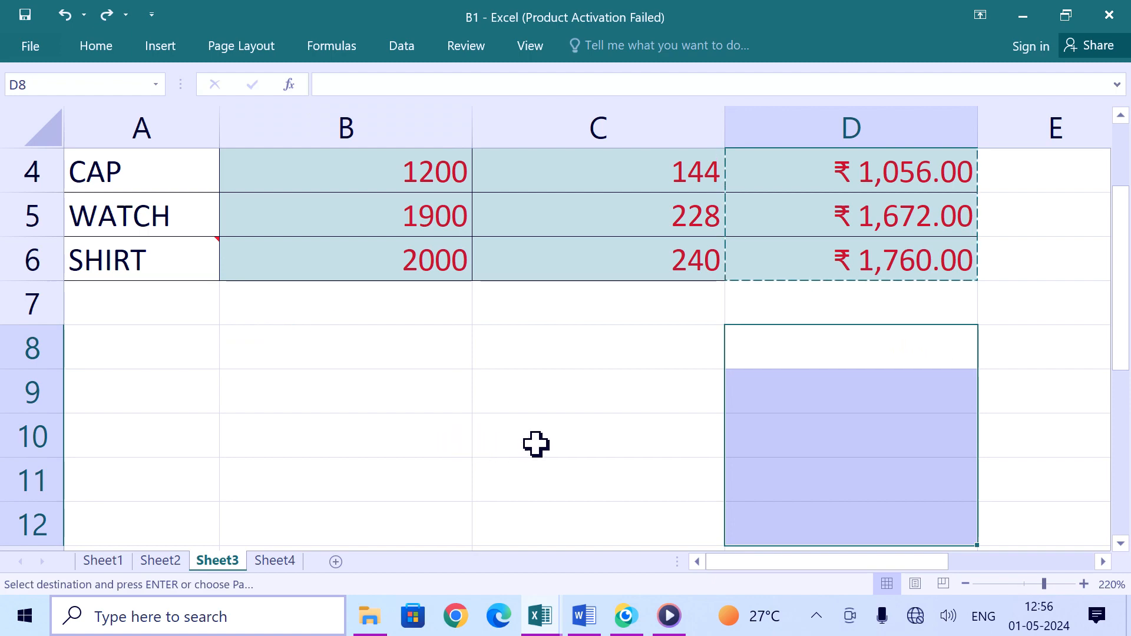
Step: Paste the copied NET-RATE cells at D8 using Paste Special Values and number formats, then clear the copy marquee
scroll(536, 444, "up", 1)
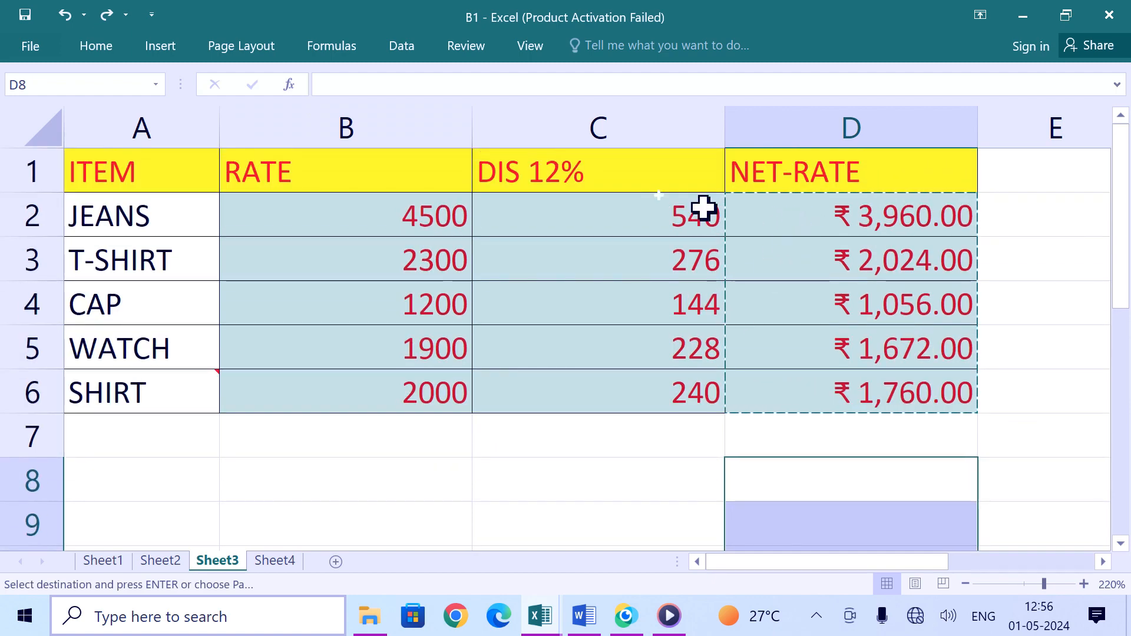
left_click(96, 48)
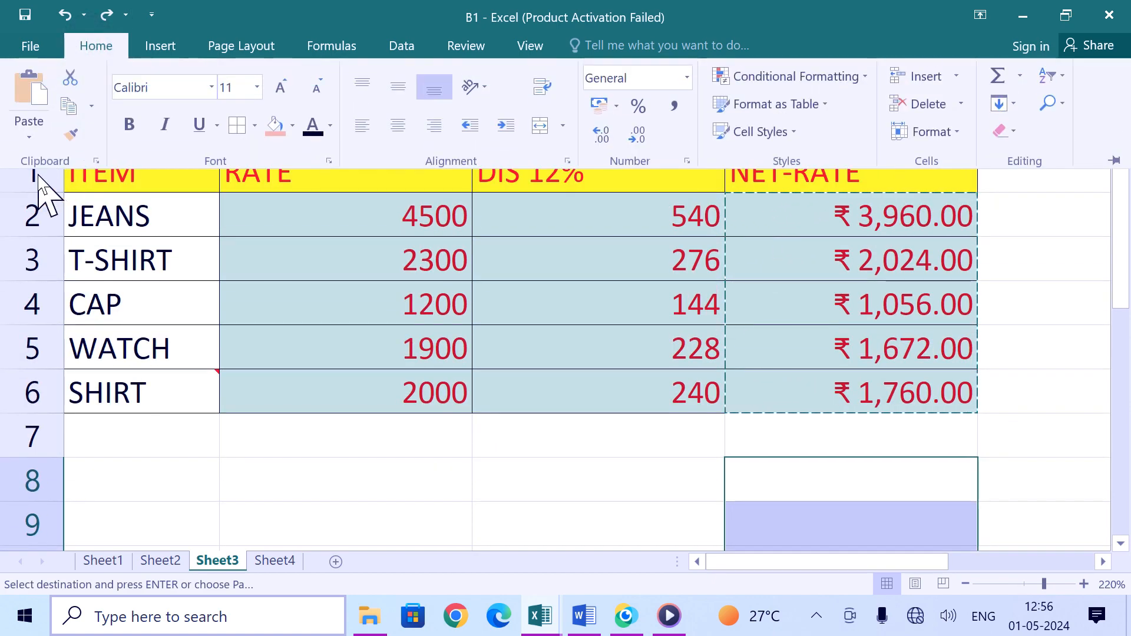
left_click(29, 130)
left_click(86, 358)
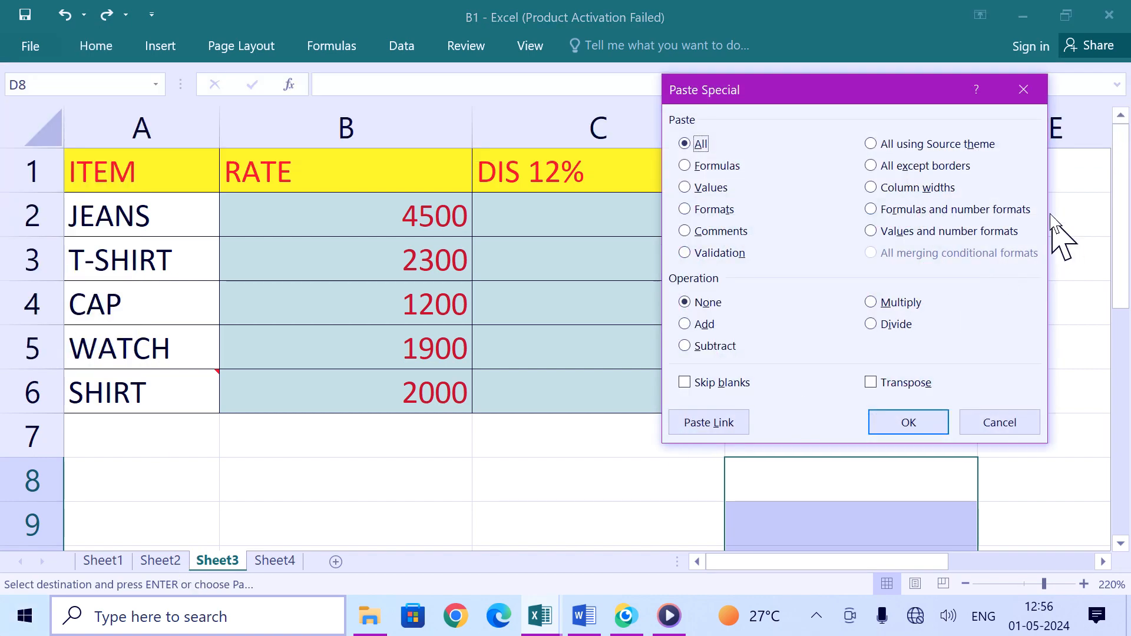
left_click(883, 229)
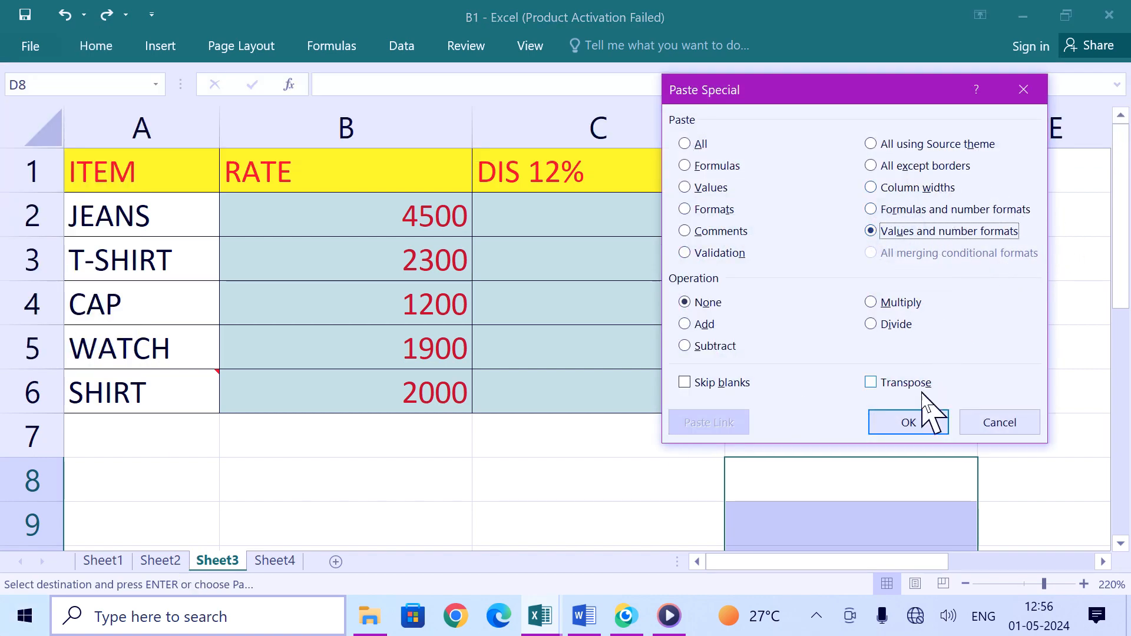
left_click(925, 427)
scroll(951, 378, "down", 1)
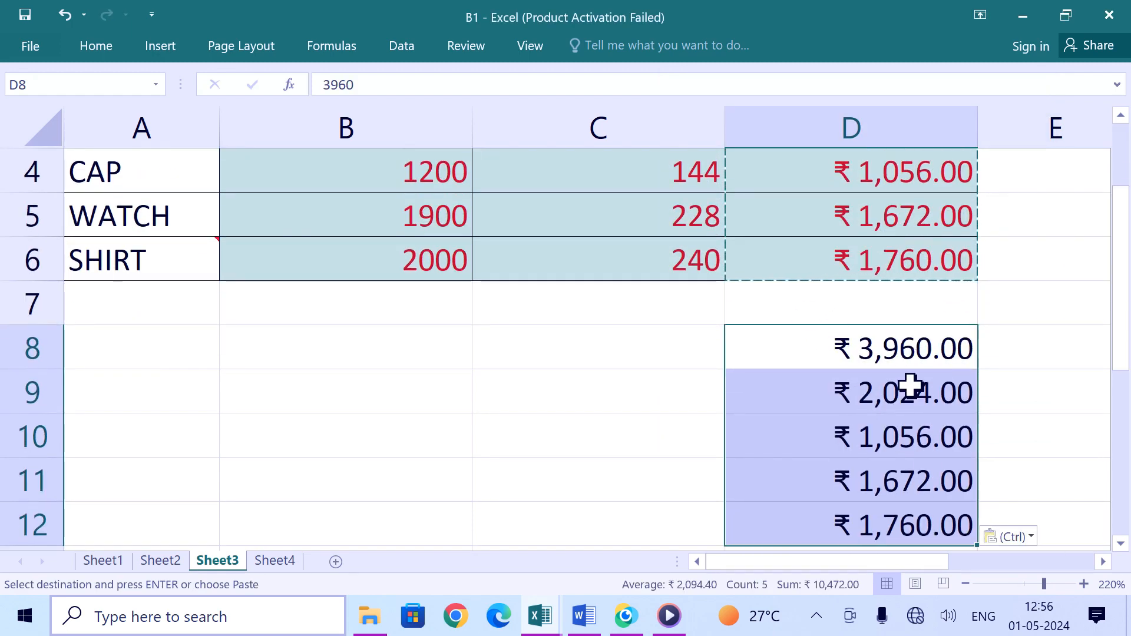
scroll(850, 353, "up", 1)
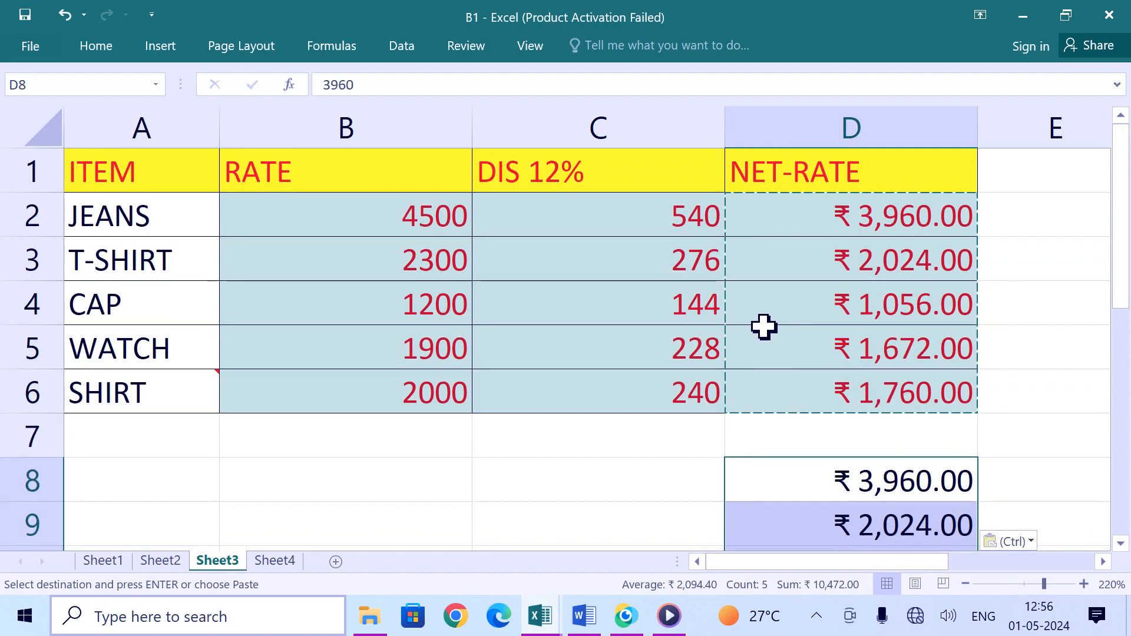
scroll(747, 368, "down", 2)
scroll(597, 352, "up", 2)
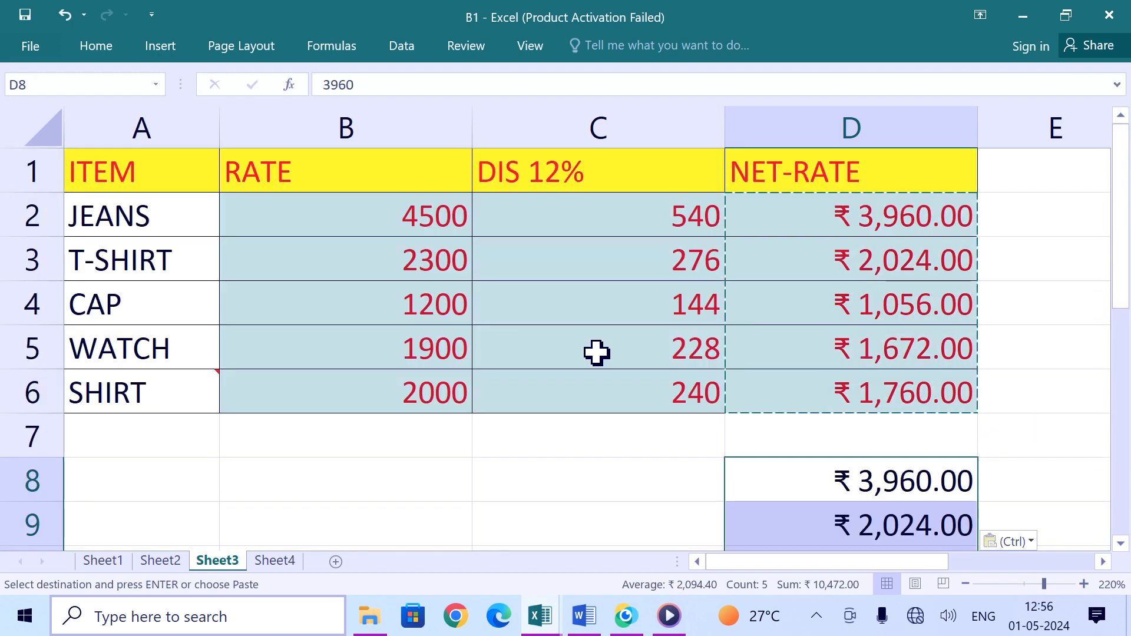
key("Escape")
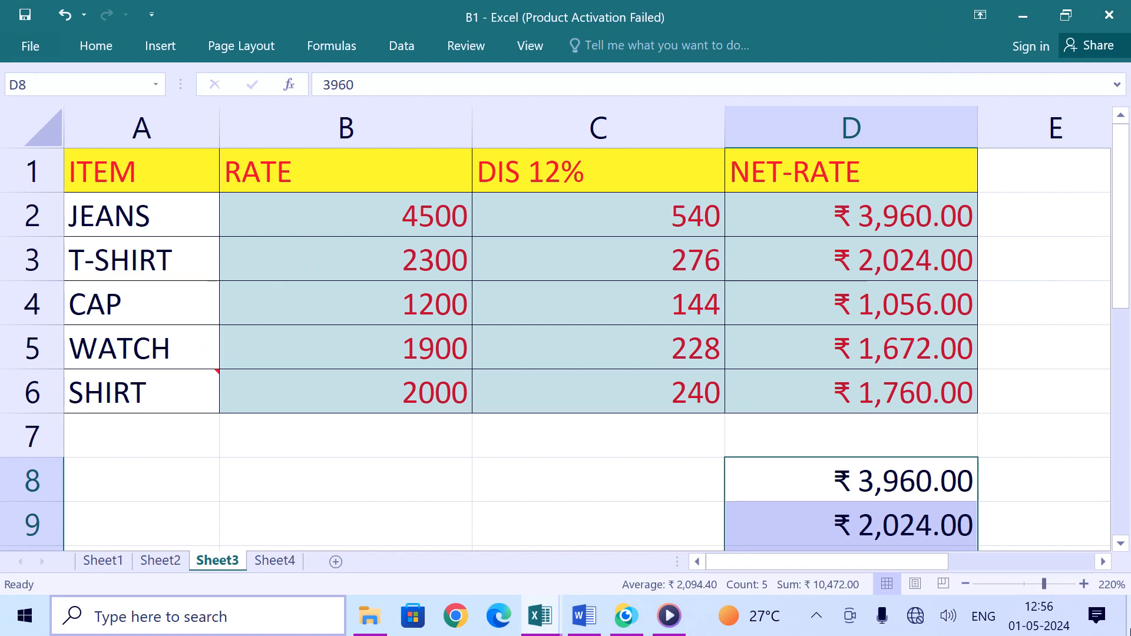
Step: On Sheet1, copy the GRACE value 10 in I8
left_click(165, 561)
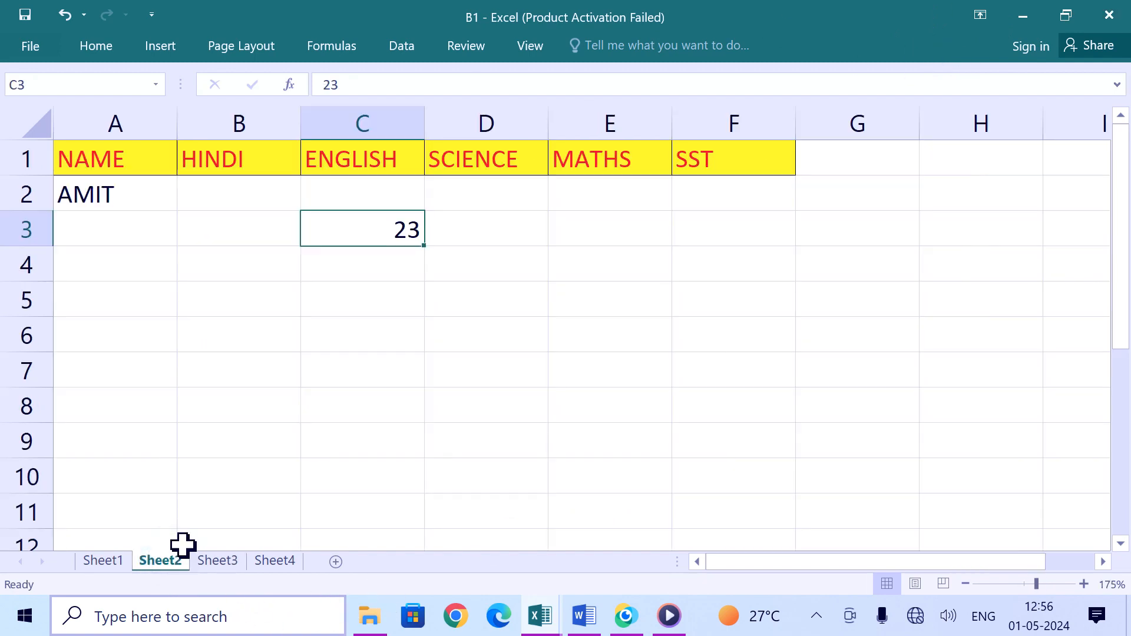
left_click(109, 561)
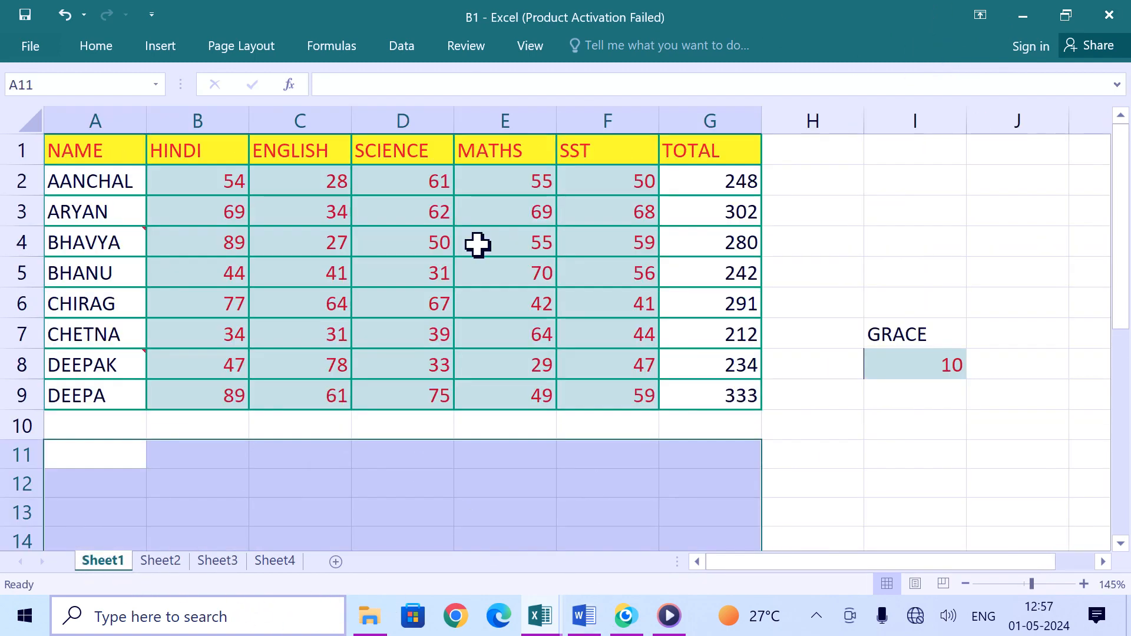
left_click(796, 457)
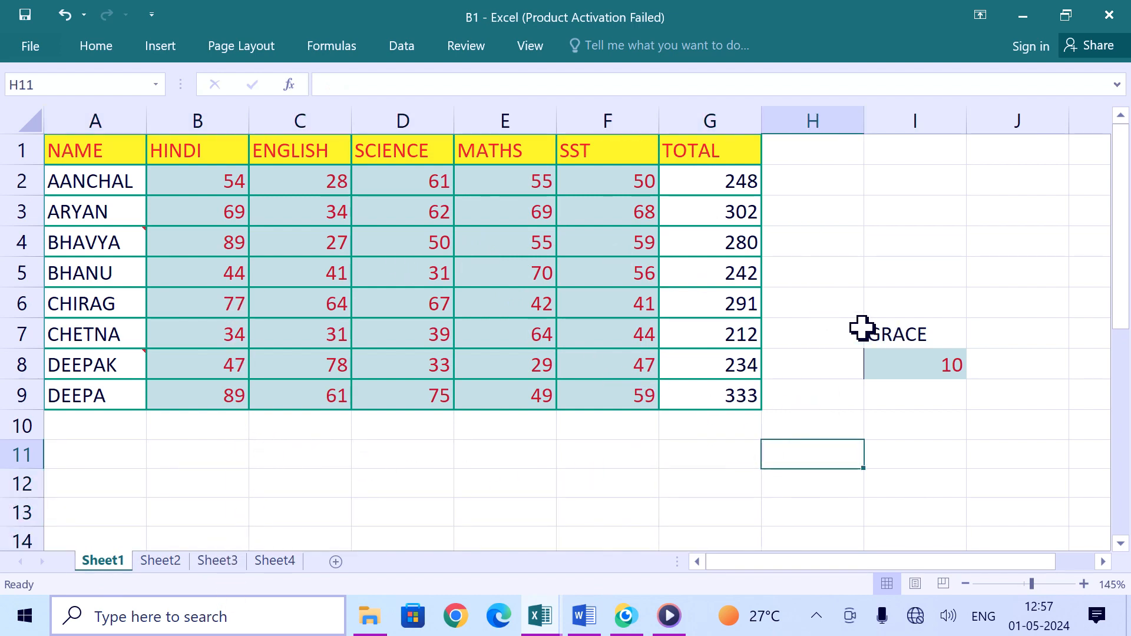
left_click(943, 366)
left_click(924, 341)
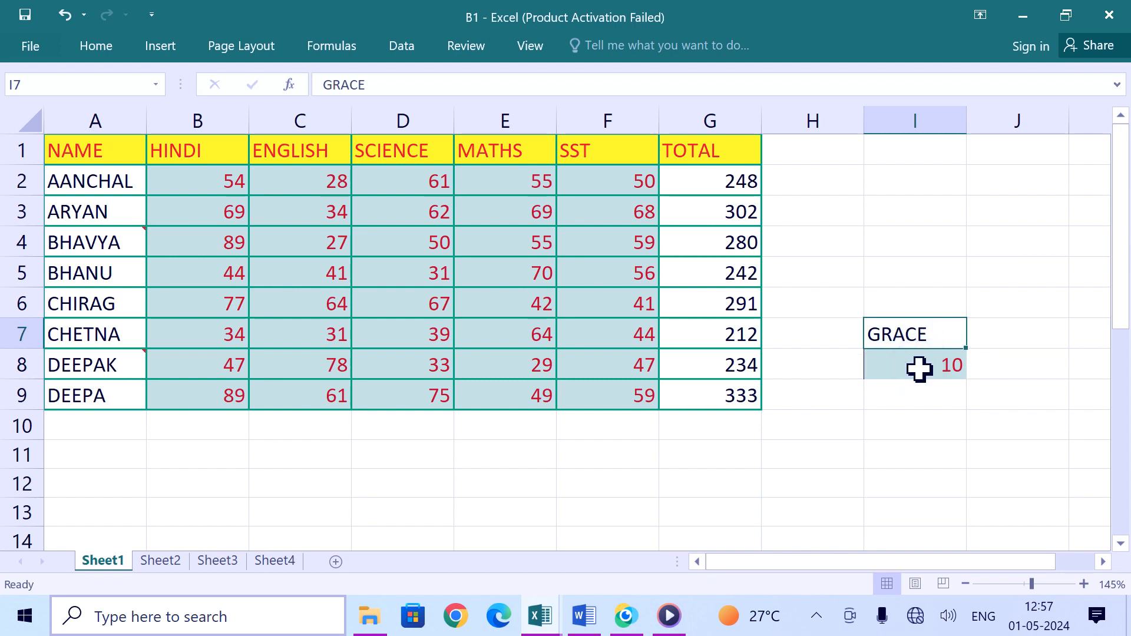
left_click(918, 368)
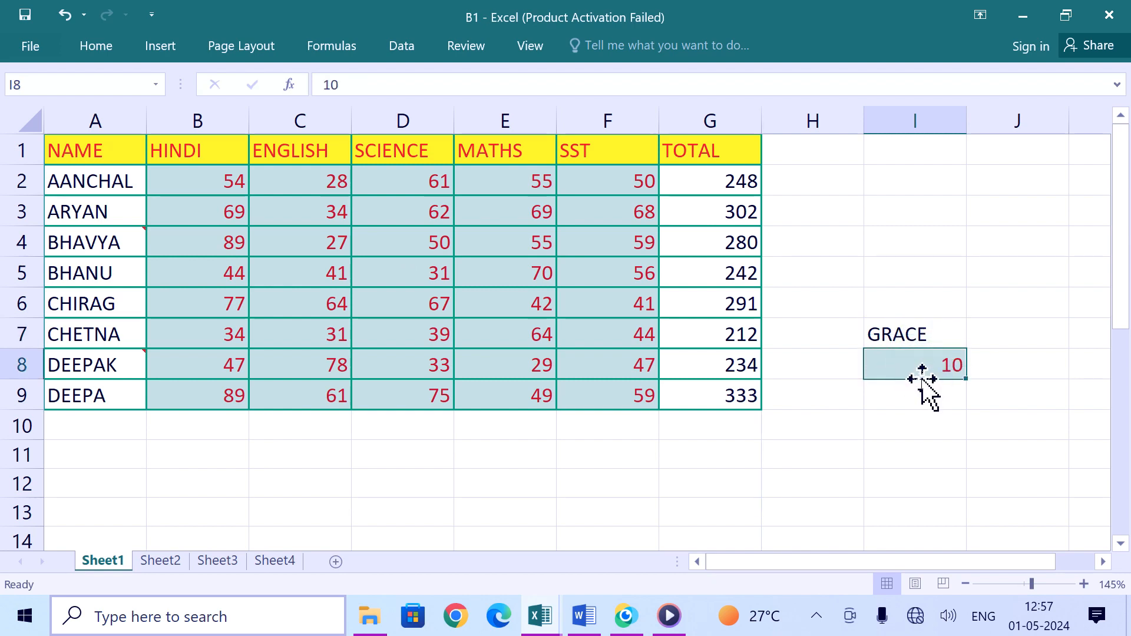
key("ctrl+c")
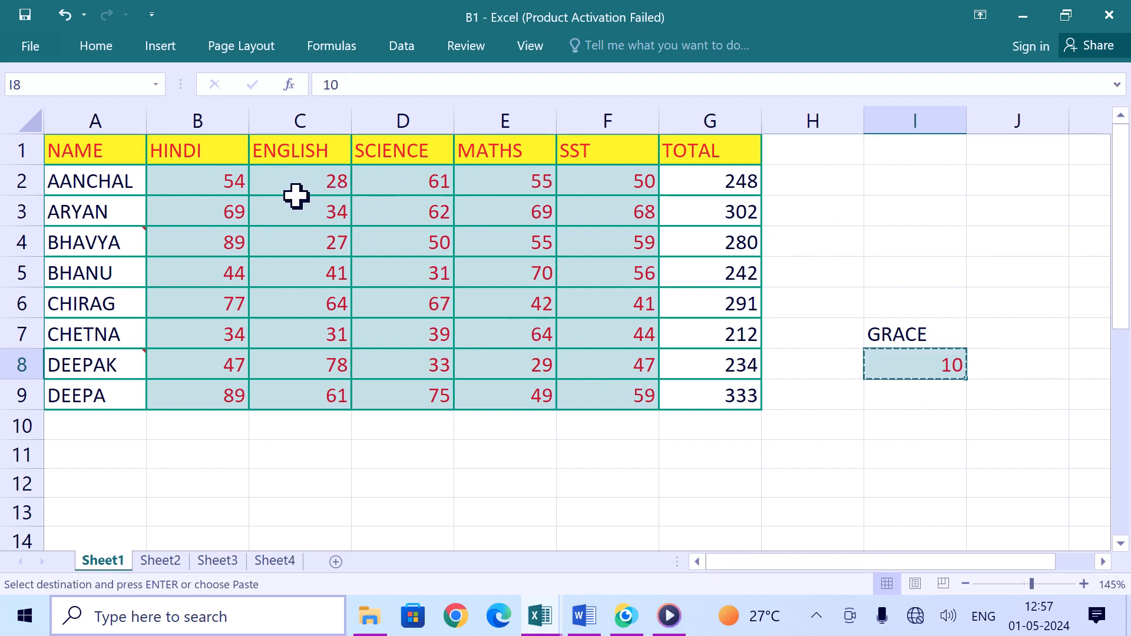
Step: Select the subject marks B2:F9 and paste the grace value onto them with Paste Special operation Add
left_click_drag(224, 177, 571, 389)
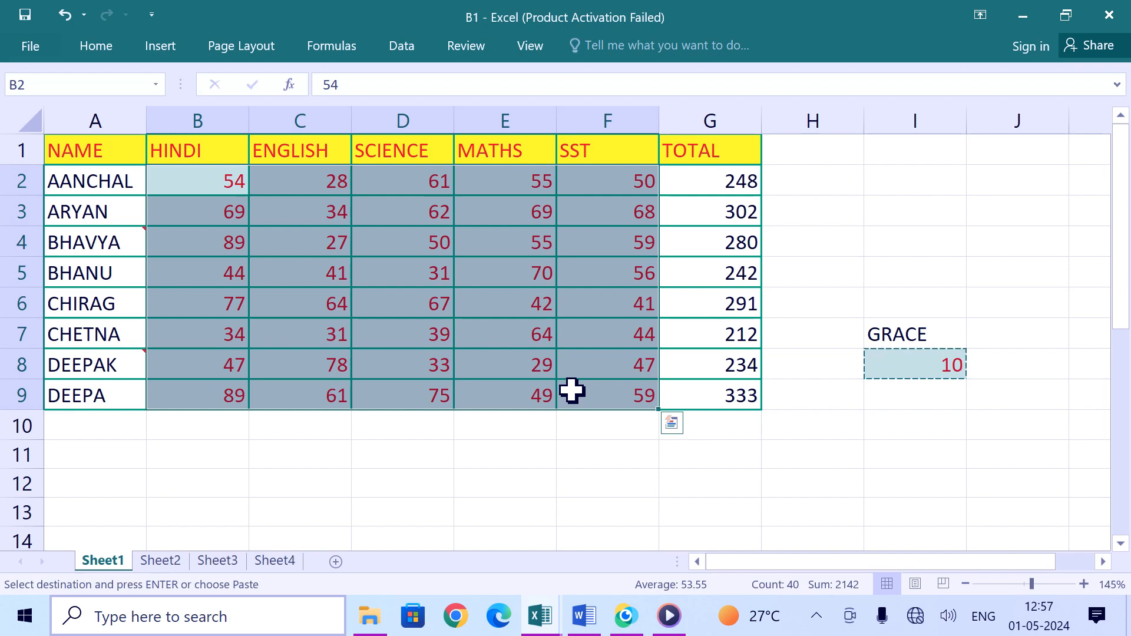
left_click(30, 47)
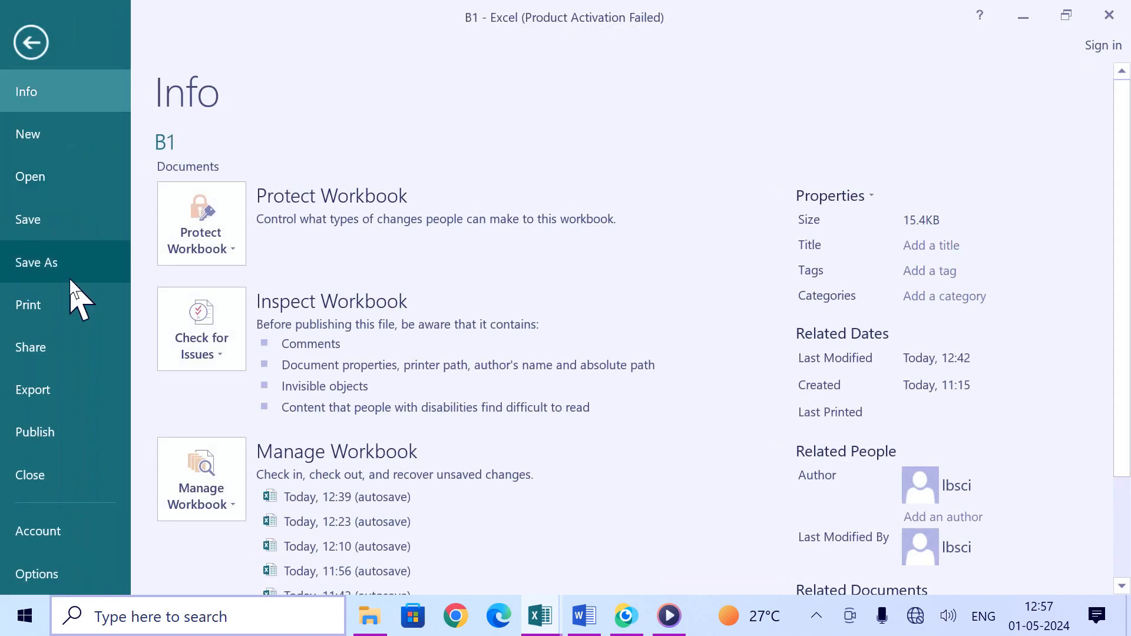
key("Escape")
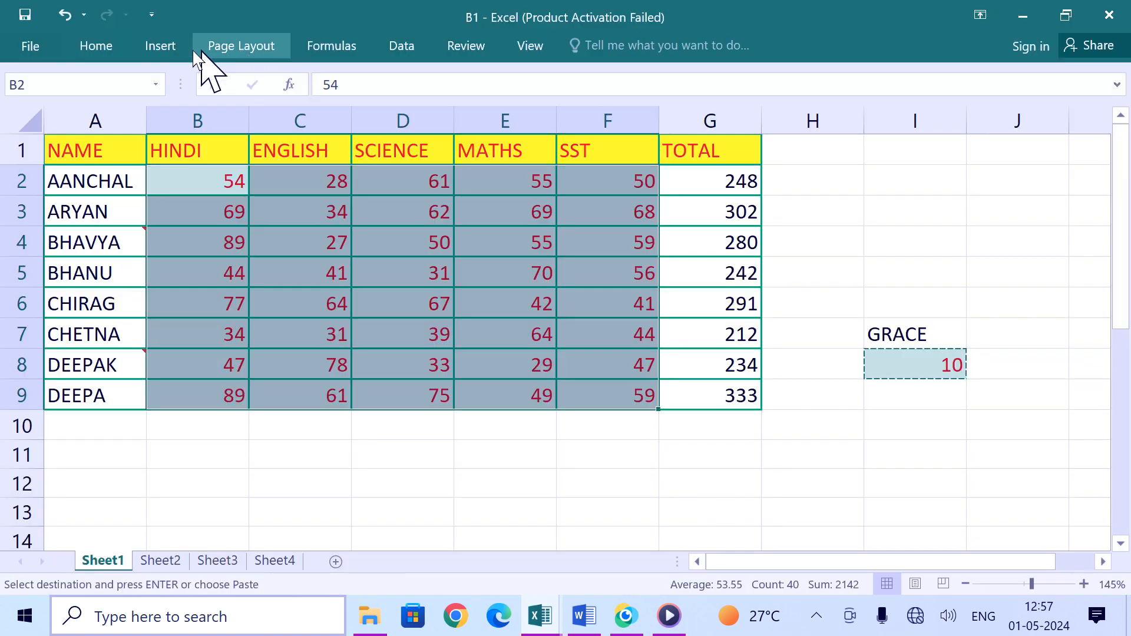
left_click(91, 45)
left_click(28, 138)
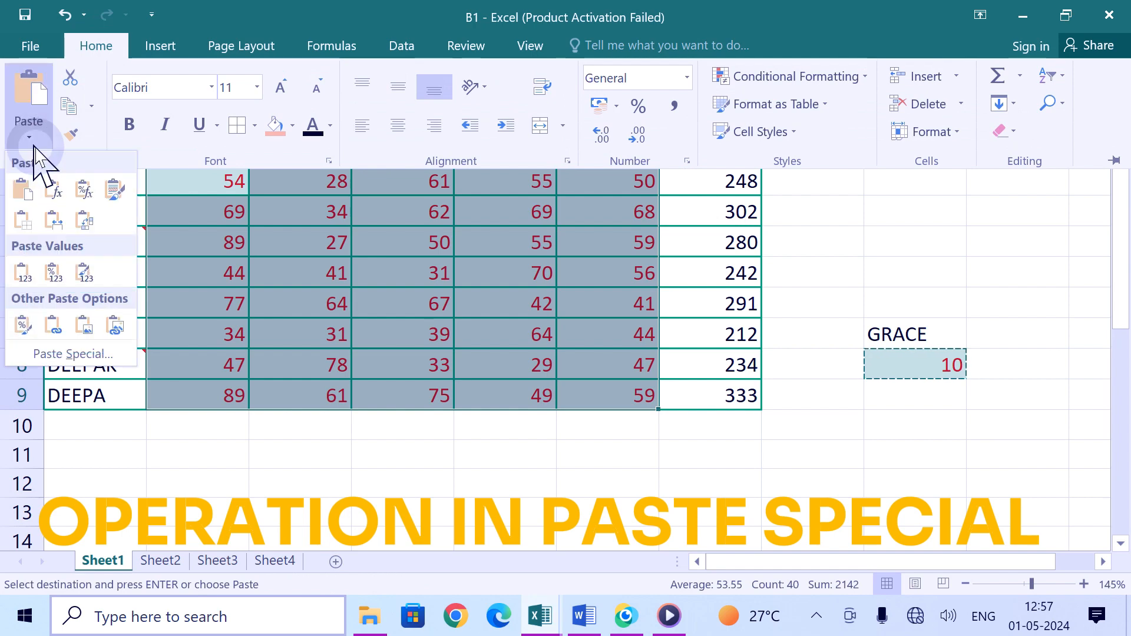
left_click(97, 355)
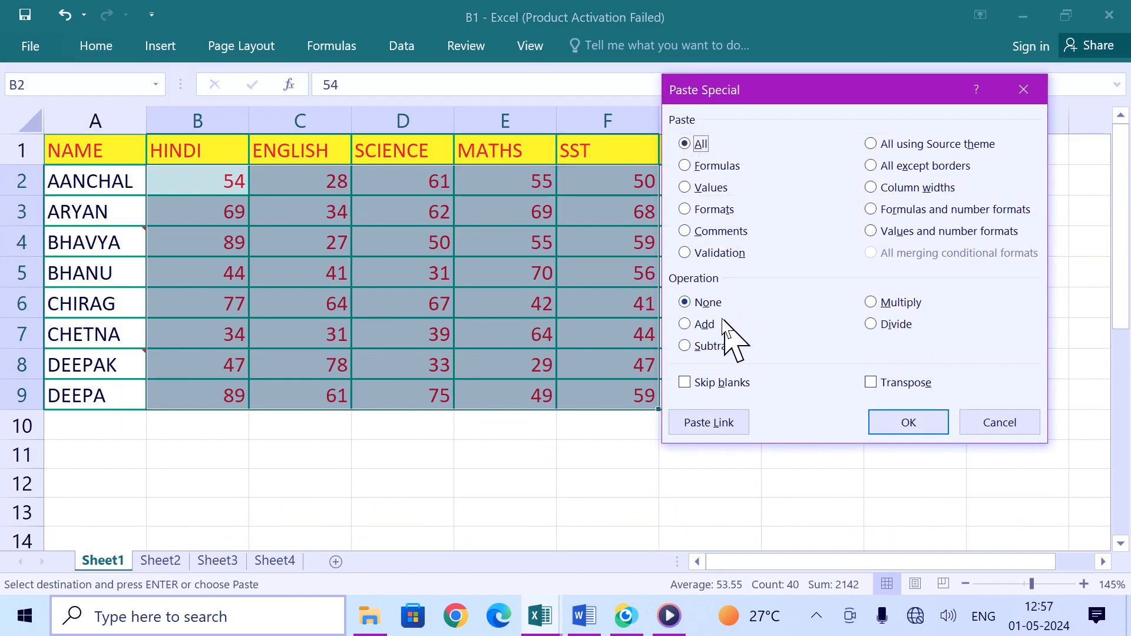
left_click(702, 325)
left_click(706, 346)
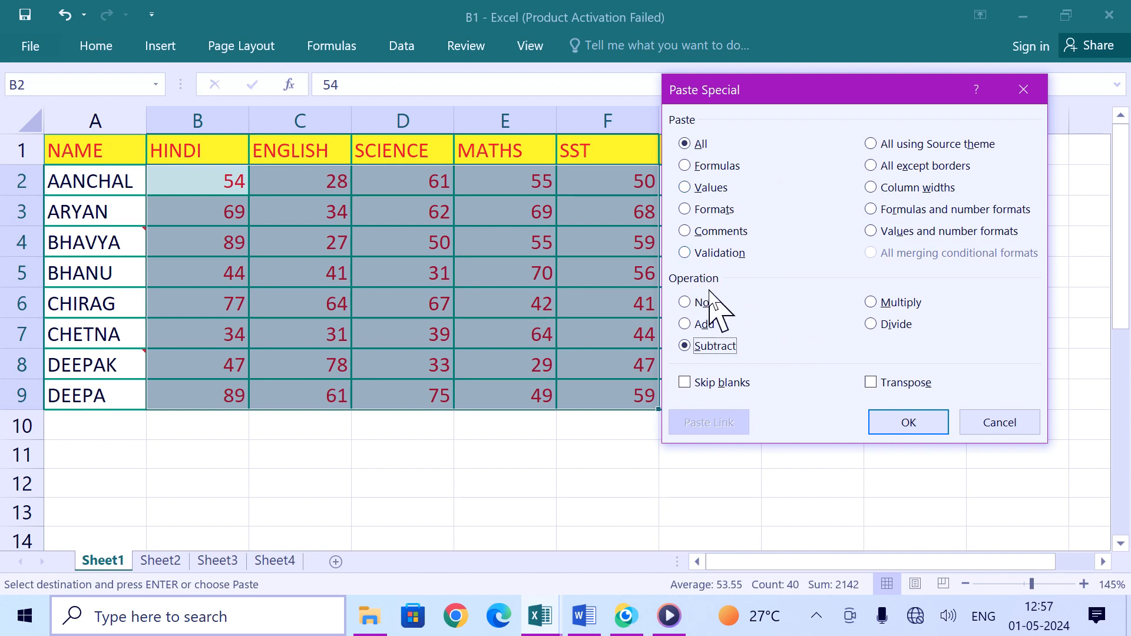
left_click(704, 324)
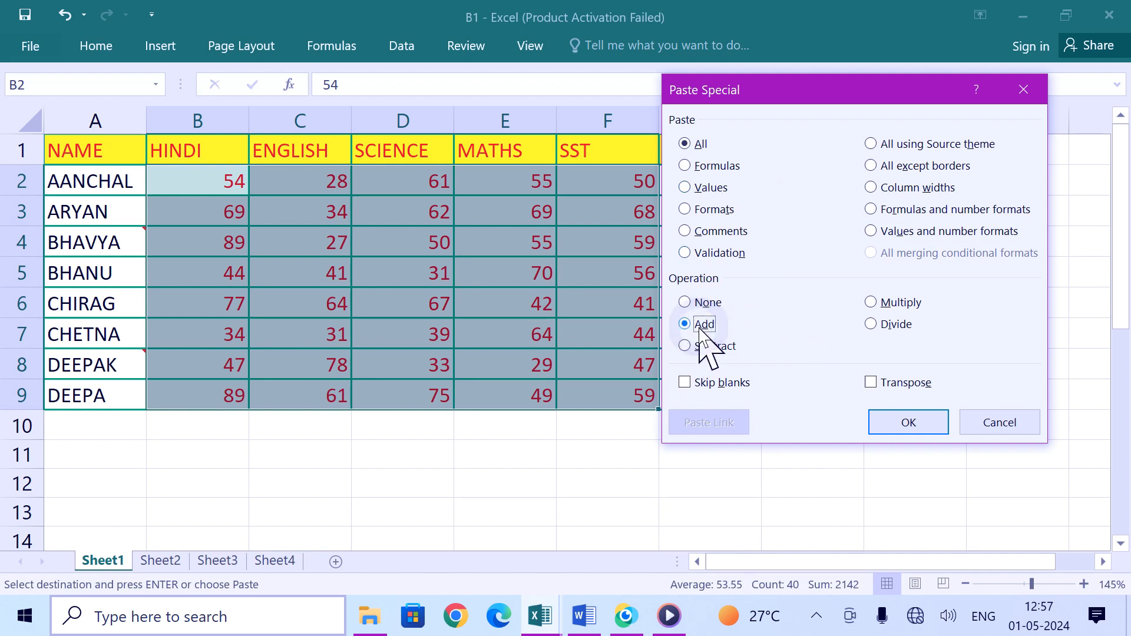
left_click(910, 426)
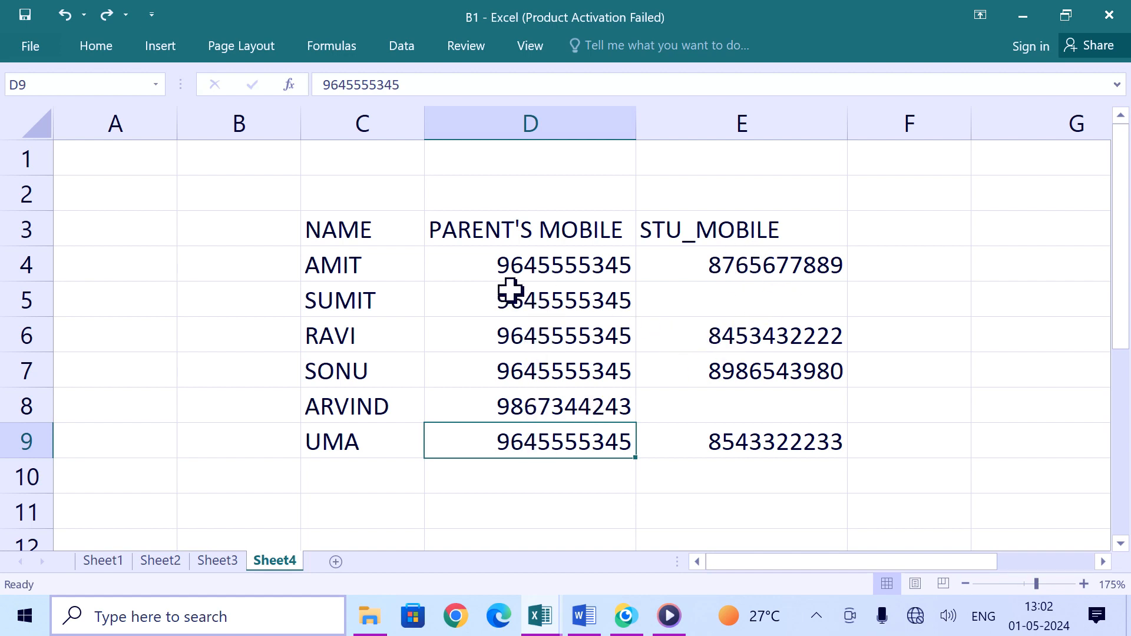
Step: On Sheet4, copy the STU_MOBILE cells E4:E9
left_click(756, 268)
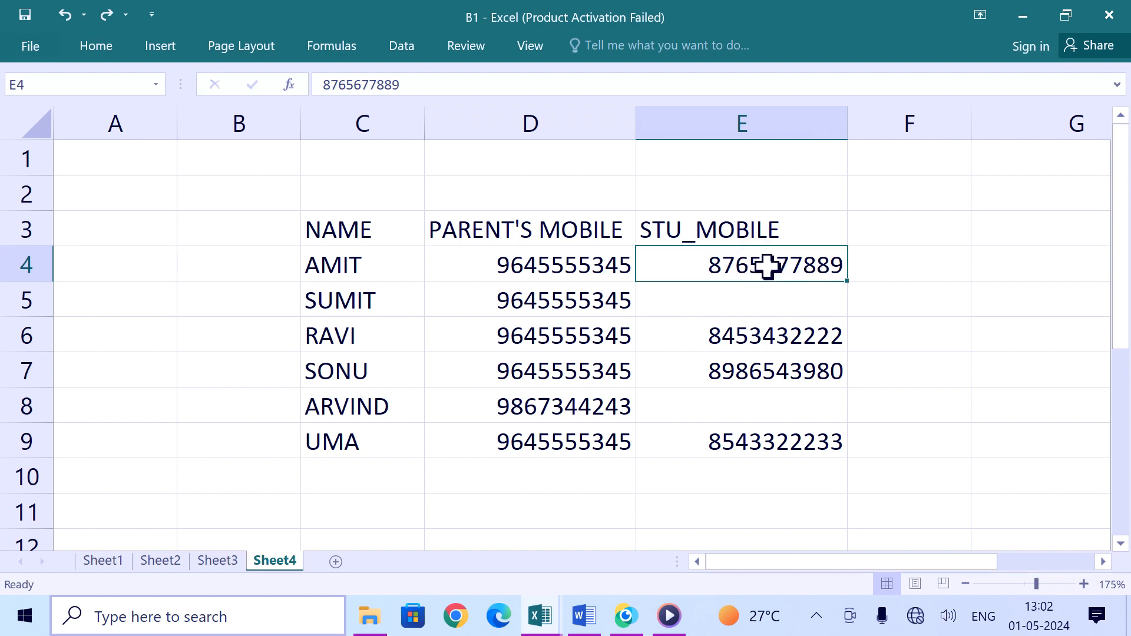
left_click(580, 270)
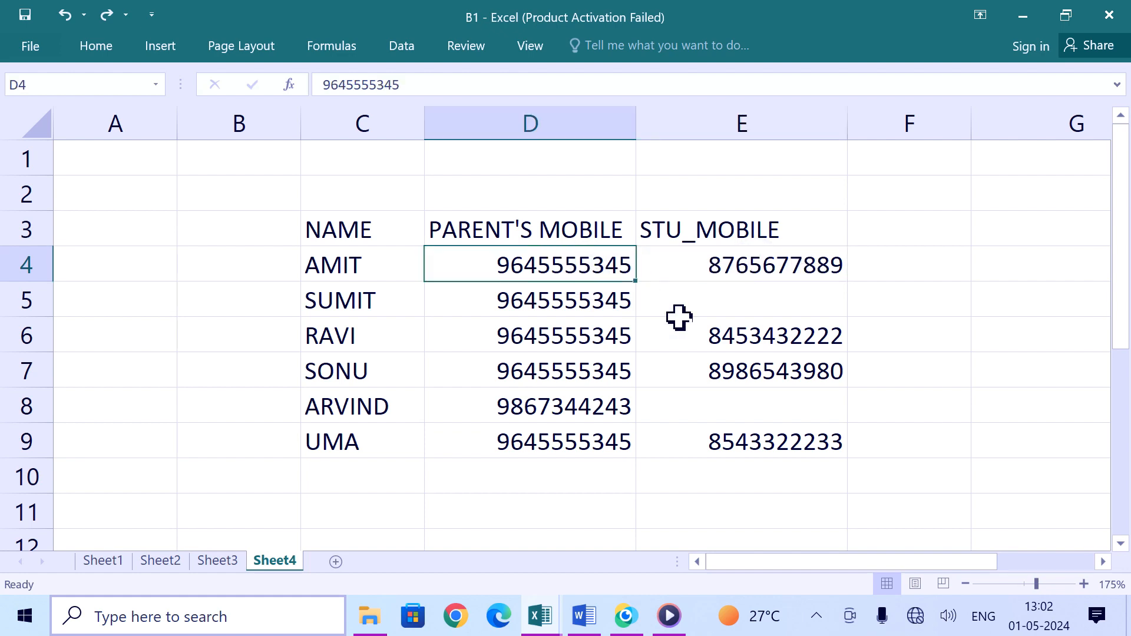
left_click(724, 343)
left_click(595, 333)
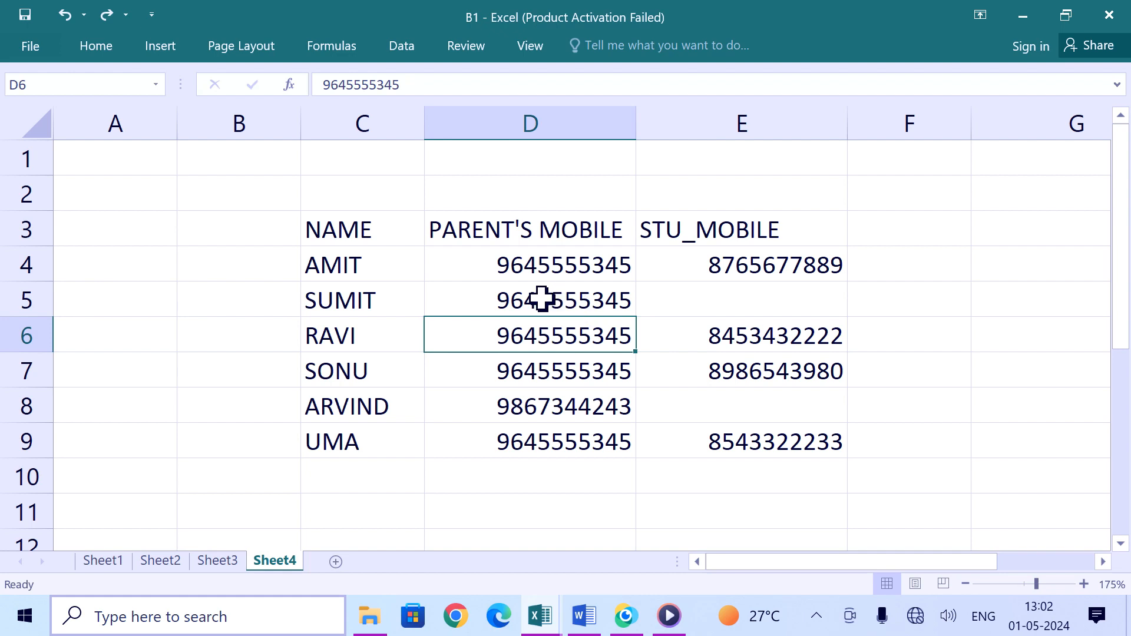
left_click(769, 379)
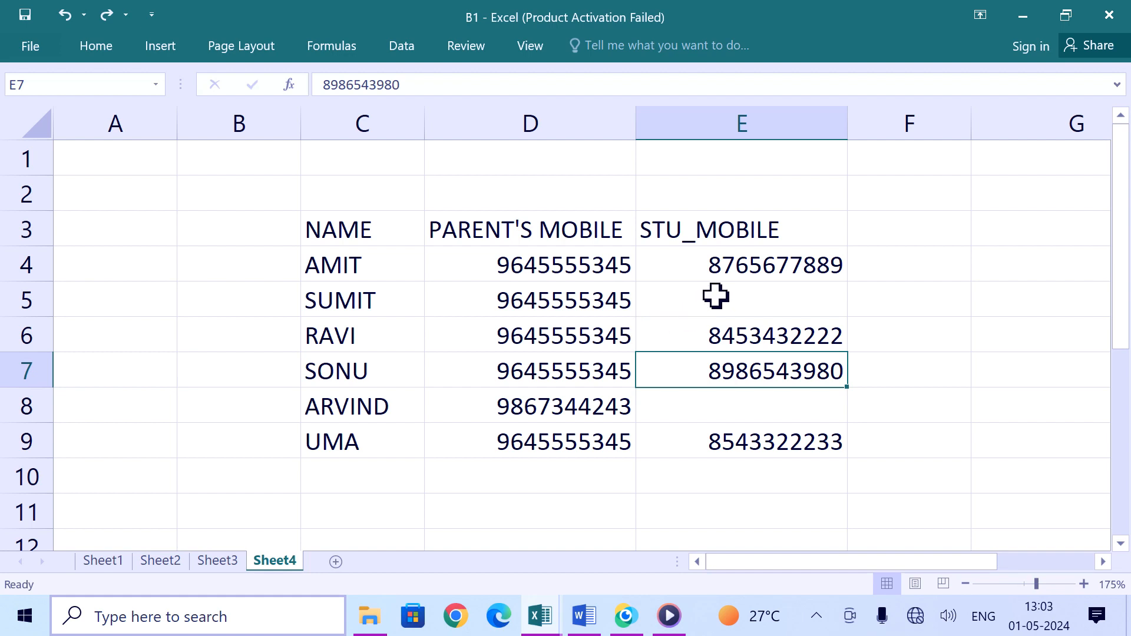
left_click_drag(738, 266, 779, 425)
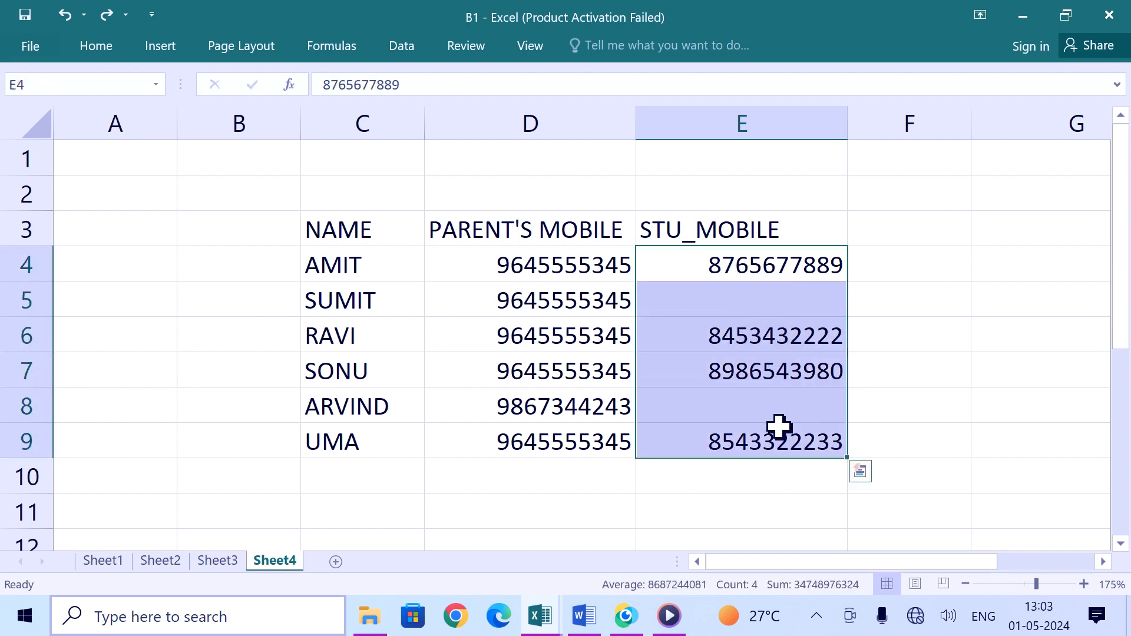
key("ctrl+c")
Step: Paste the student mobile numbers over the PARENT'S MOBILE cells from D4, then undo the paste
left_click(545, 263)
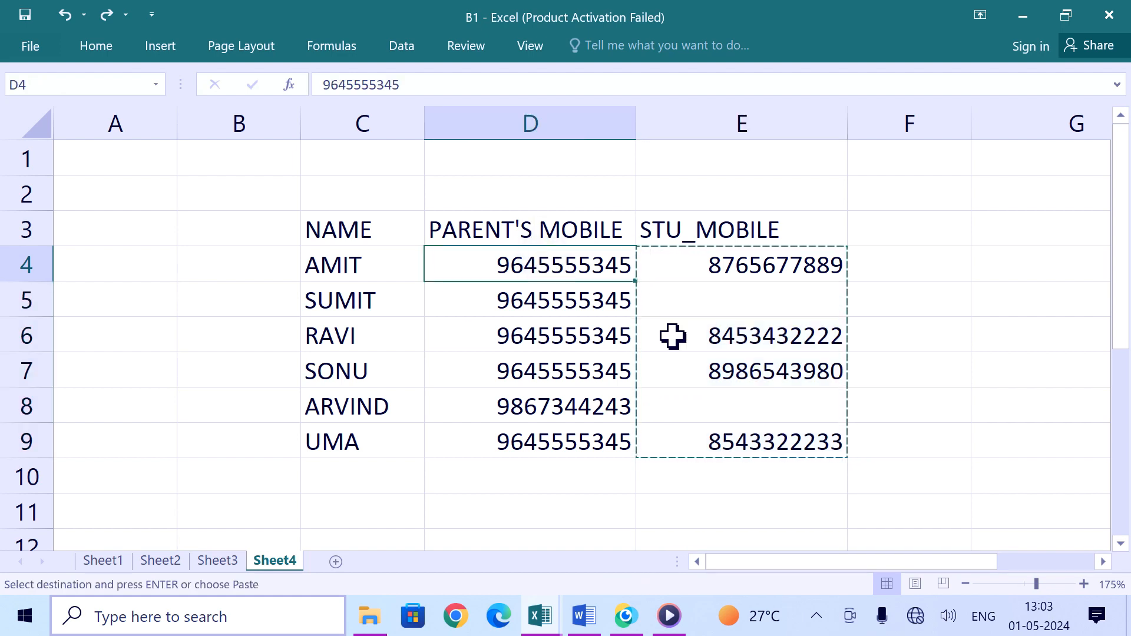
key("ctrl+v")
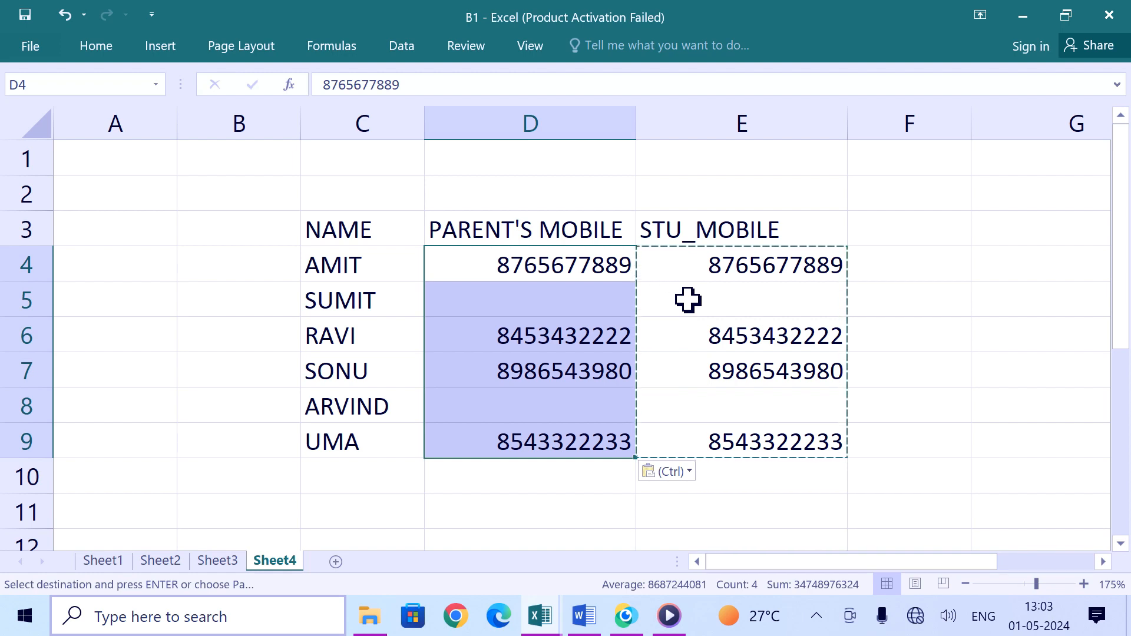
key("ctrl+z")
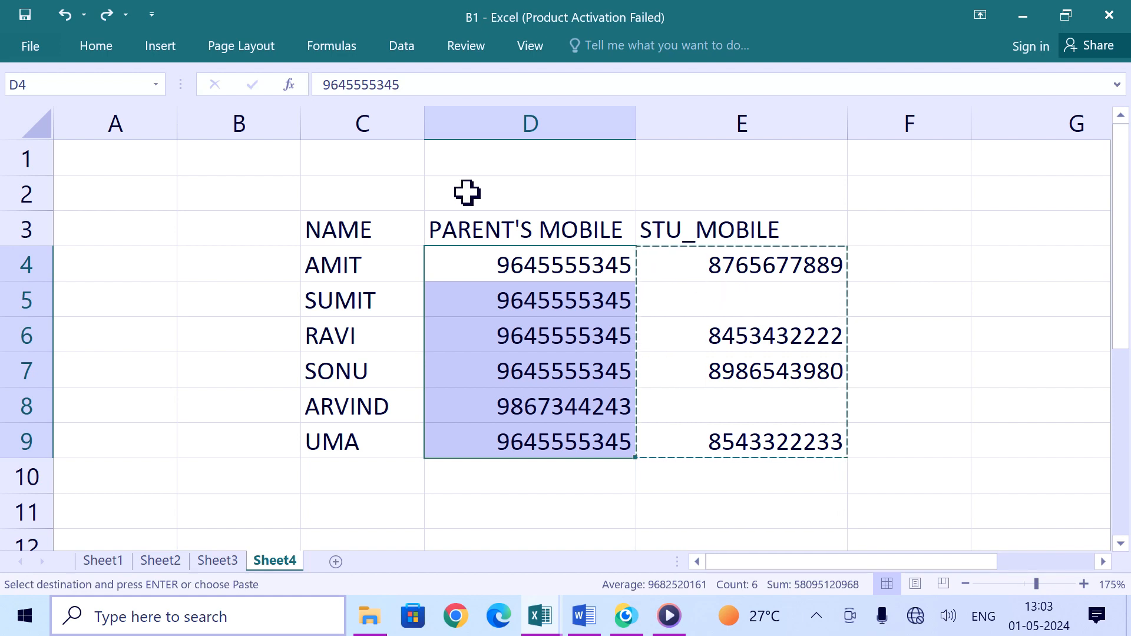
Step: Paste the student mobile numbers at D4 using Paste Special with Skip blanks enabled
left_click(515, 263)
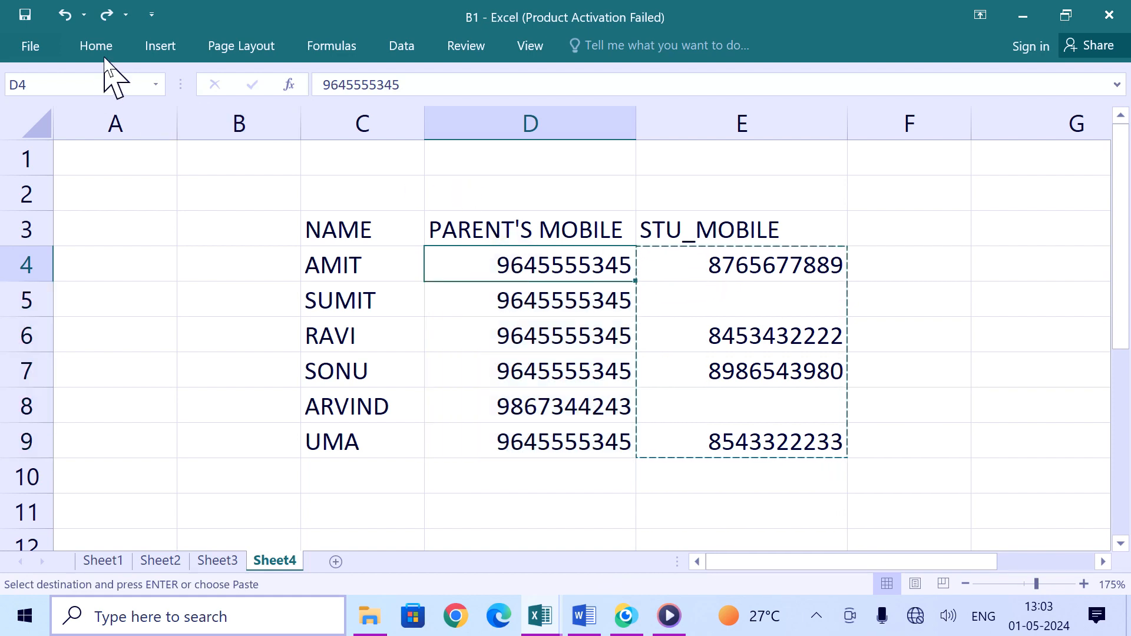
left_click(97, 48)
left_click(28, 138)
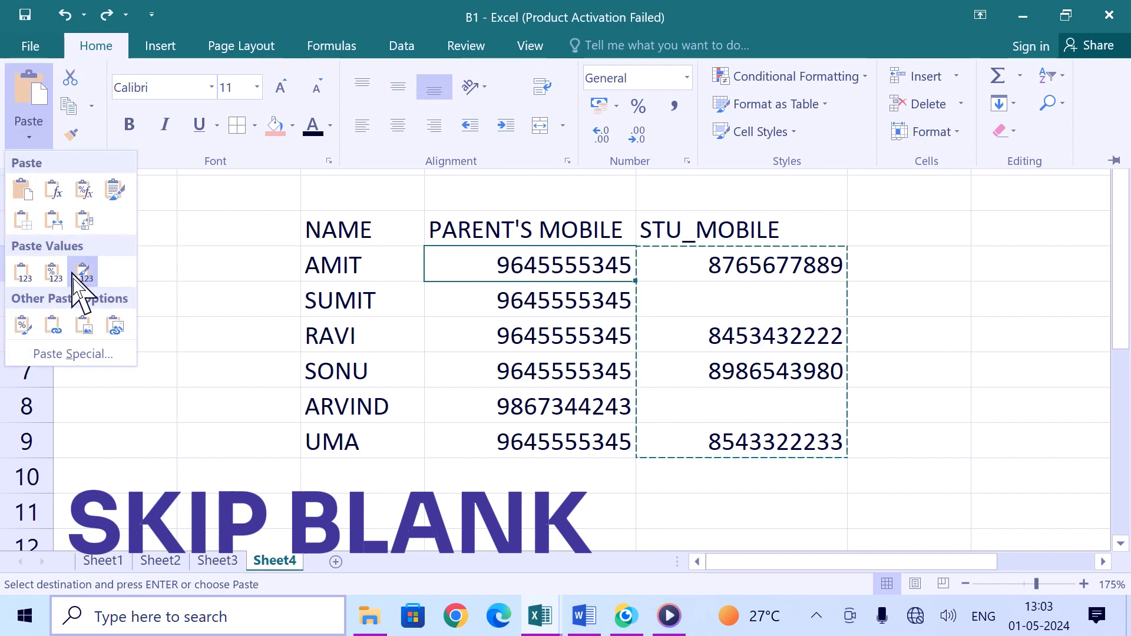
left_click(78, 354)
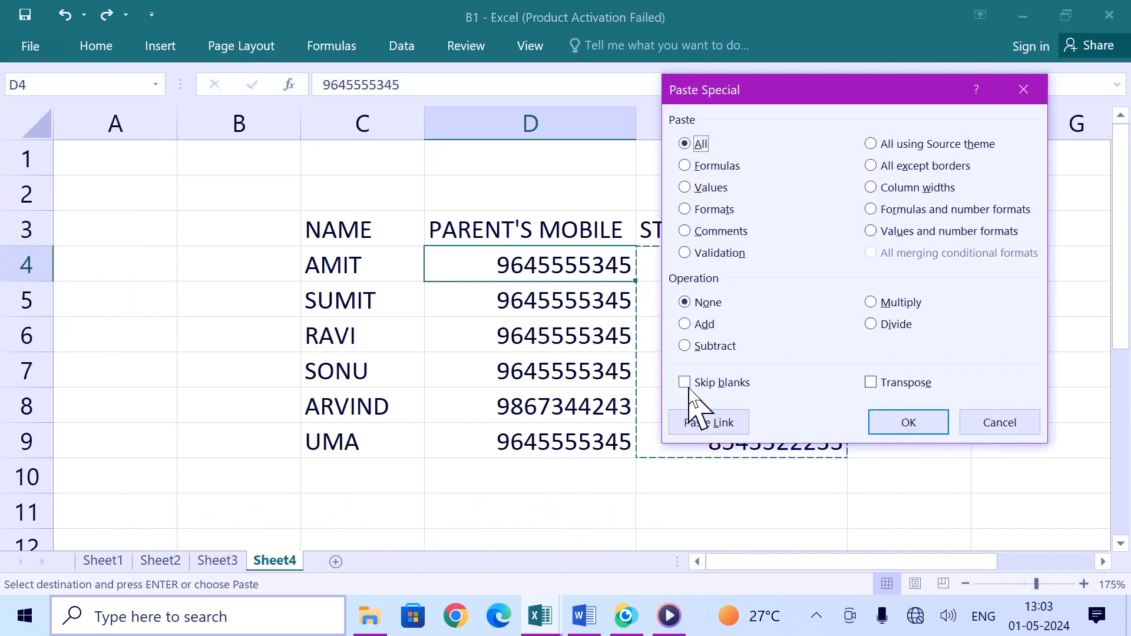
left_click(908, 423)
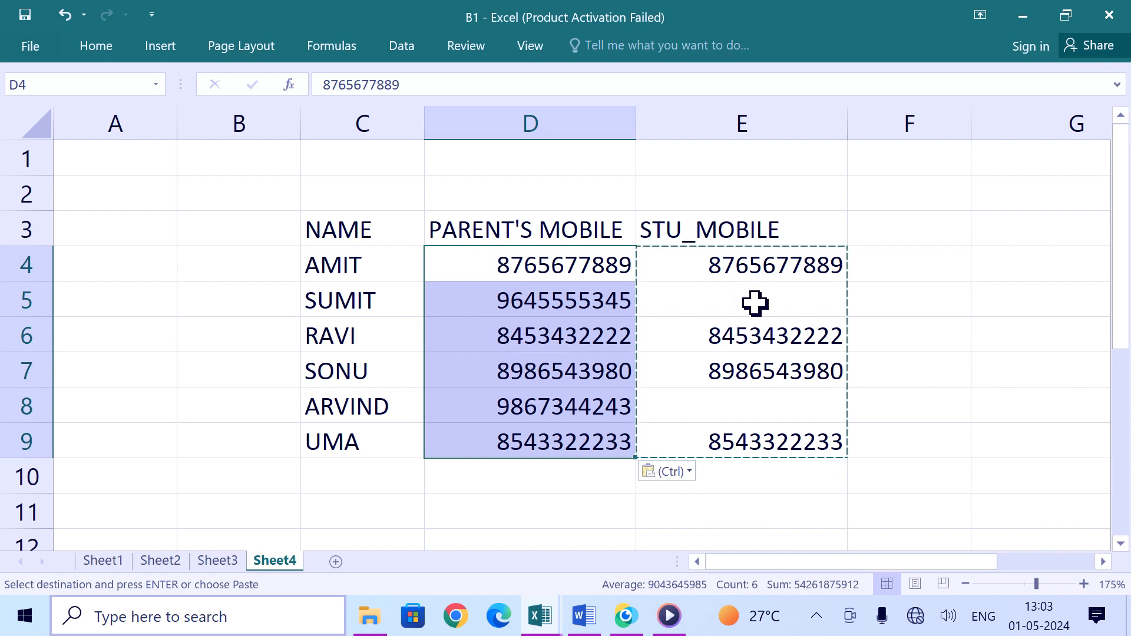
left_click(713, 301)
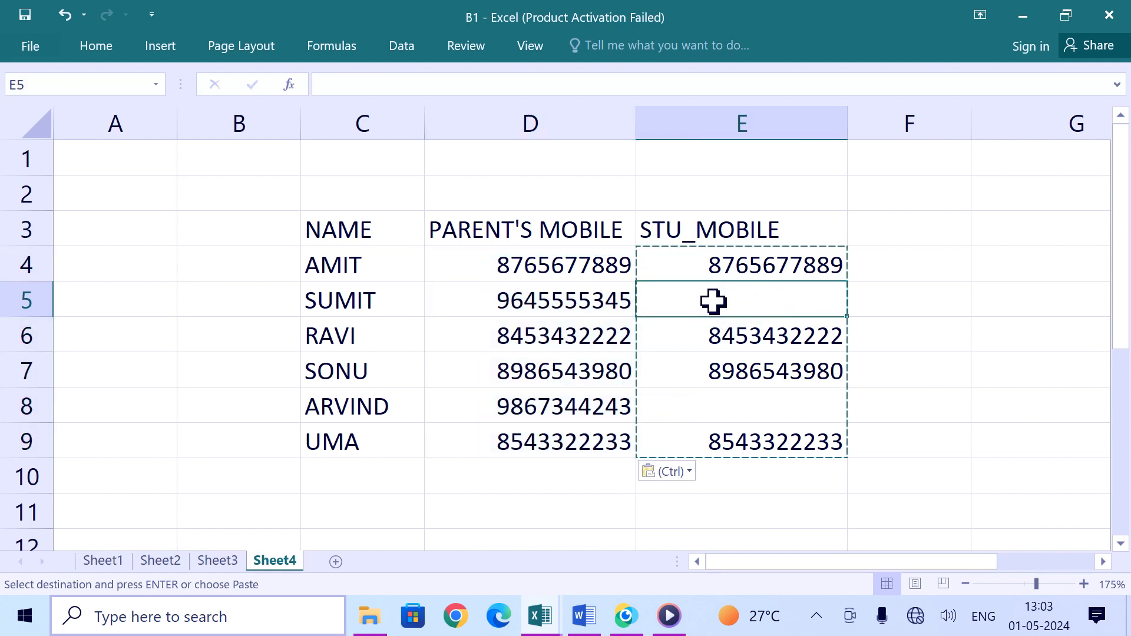
Step: Switch to Sheet3 and clear the earlier pasted cells C7:D12 below the price table
left_click(530, 300)
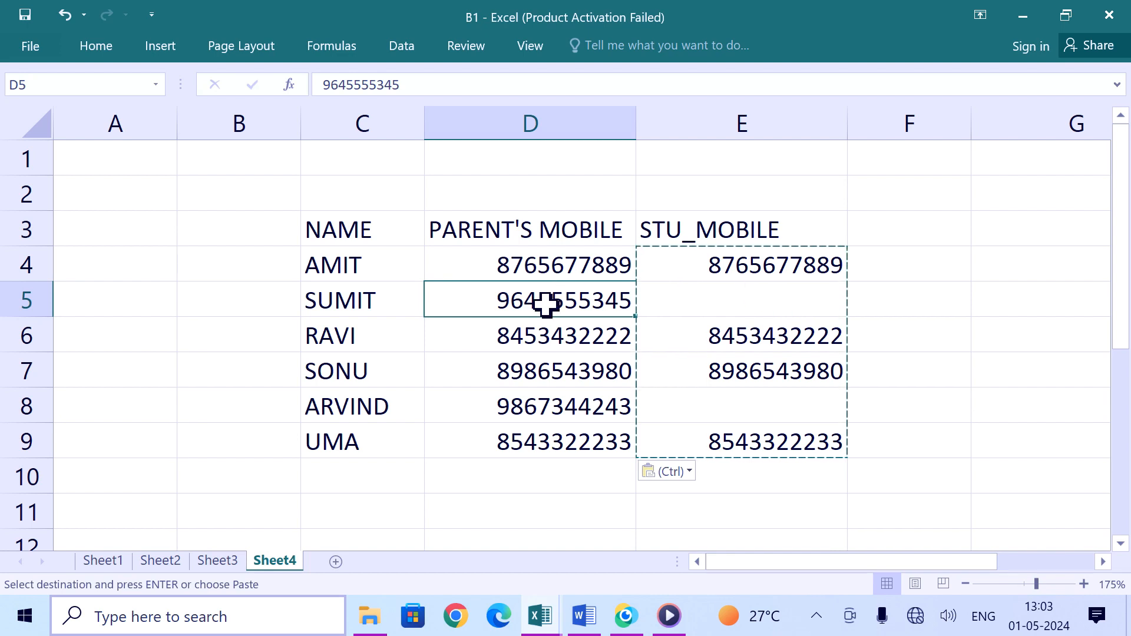
key("Escape")
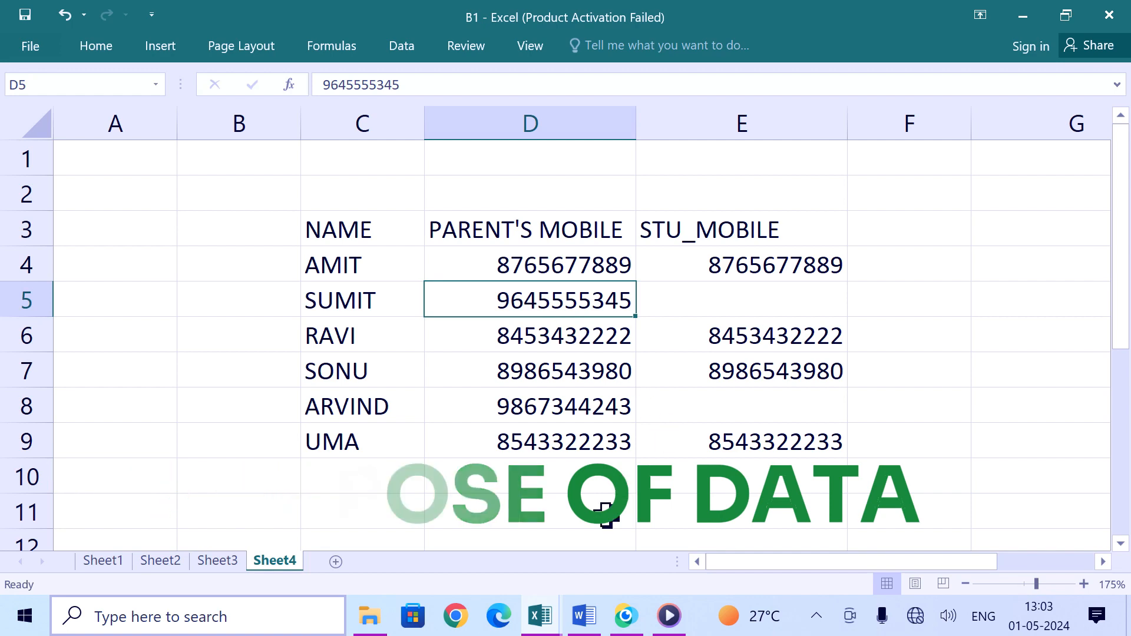
left_click(219, 560)
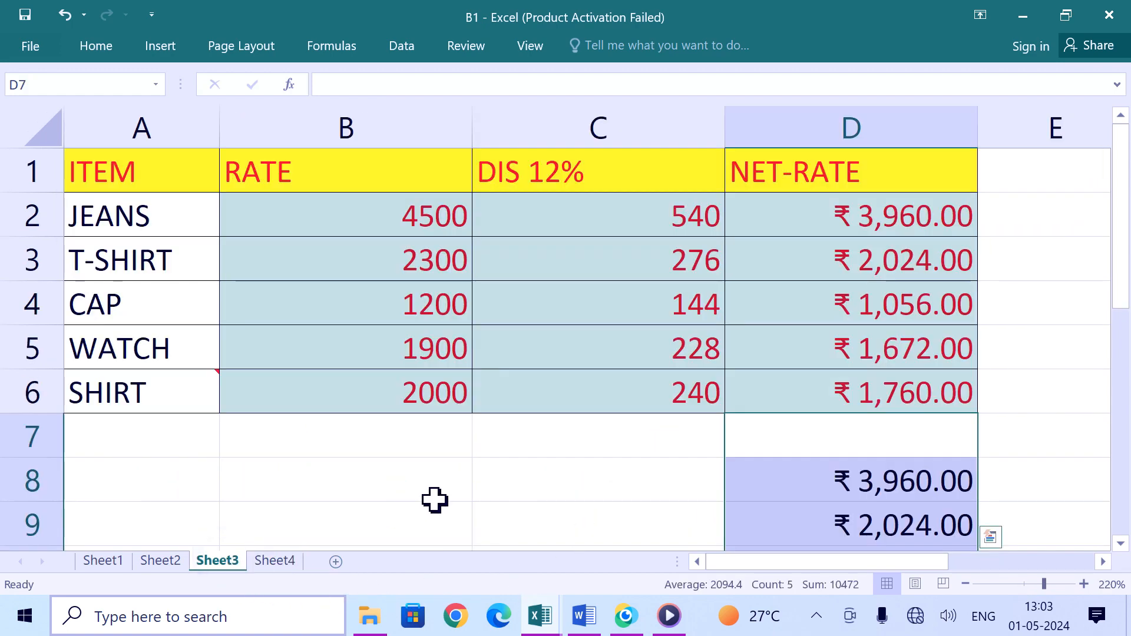
left_click_drag(622, 441, 966, 631)
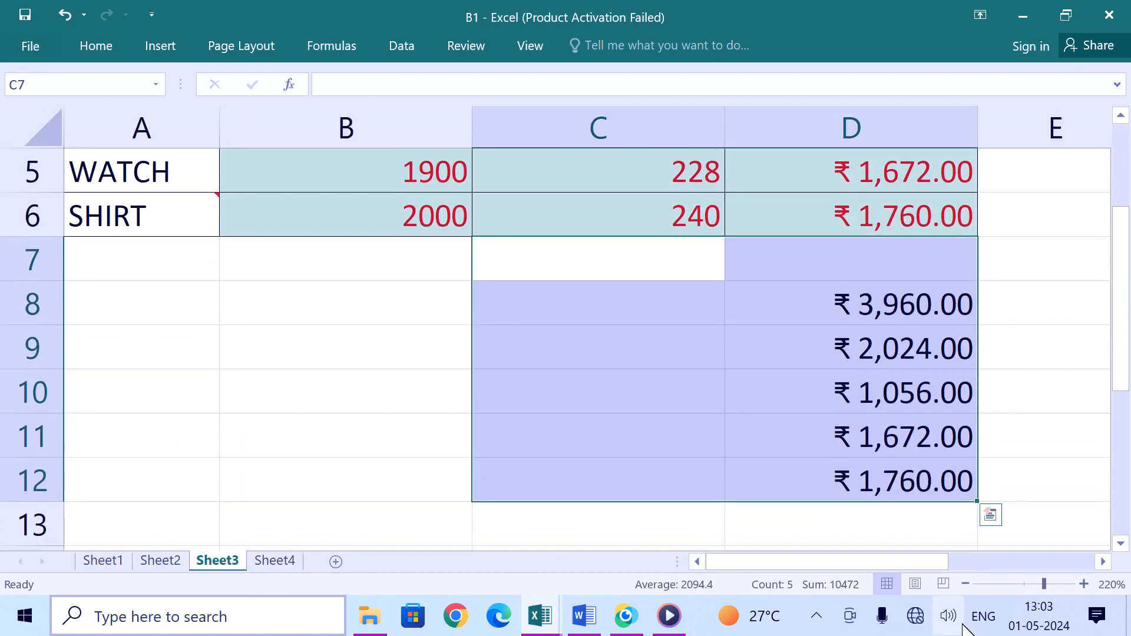
key("Delete")
scroll(679, 457, "up", 2)
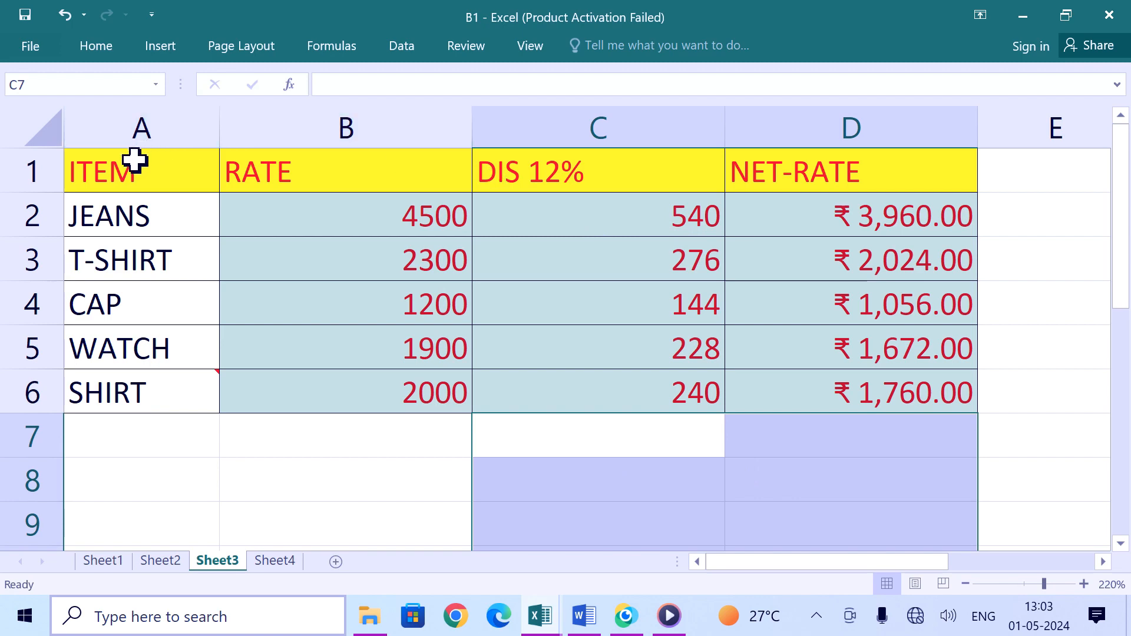
Step: Copy the table A1:D6 and paste it at A8 with Paste Special Transpose enabled
left_click_drag(134, 159, 845, 394)
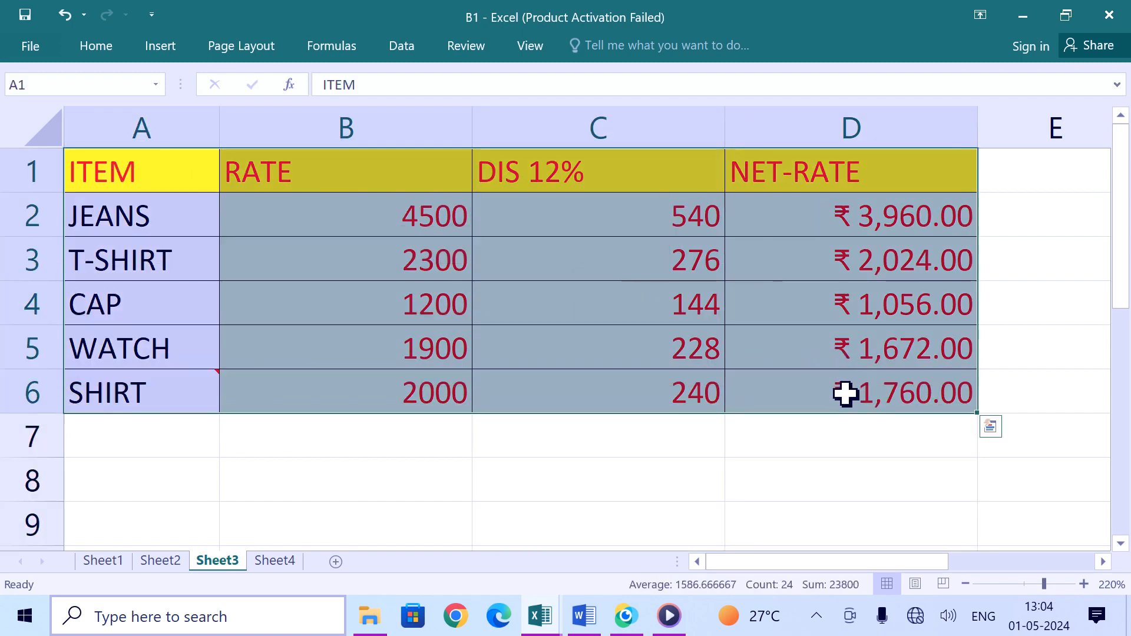
key("ctrl+c")
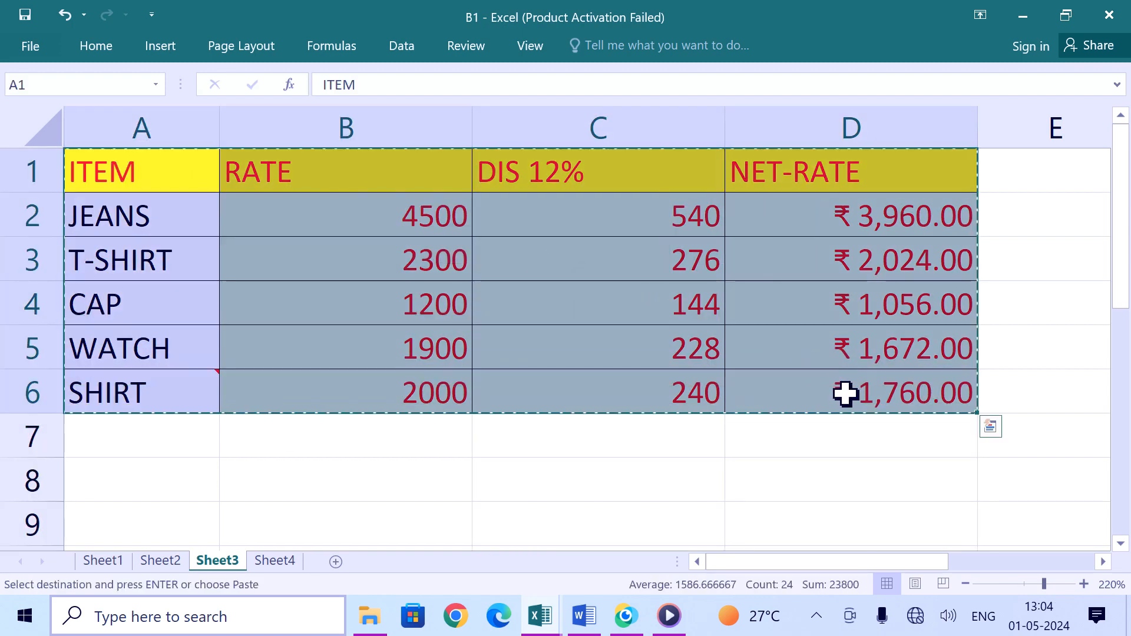
left_click(126, 488)
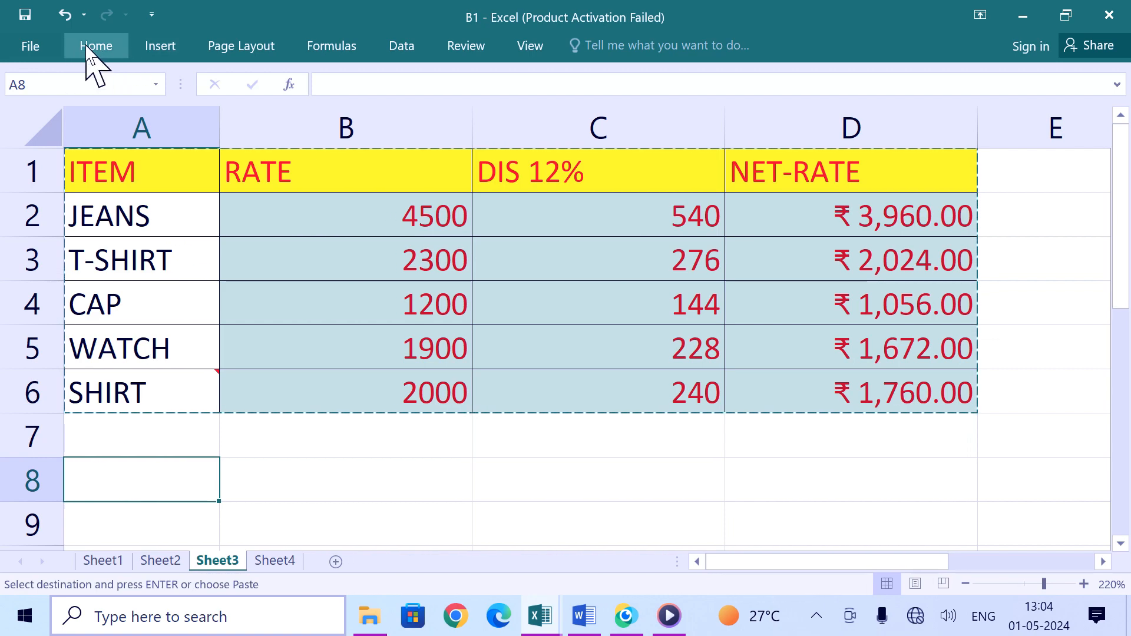
key("ctrl+alt+v")
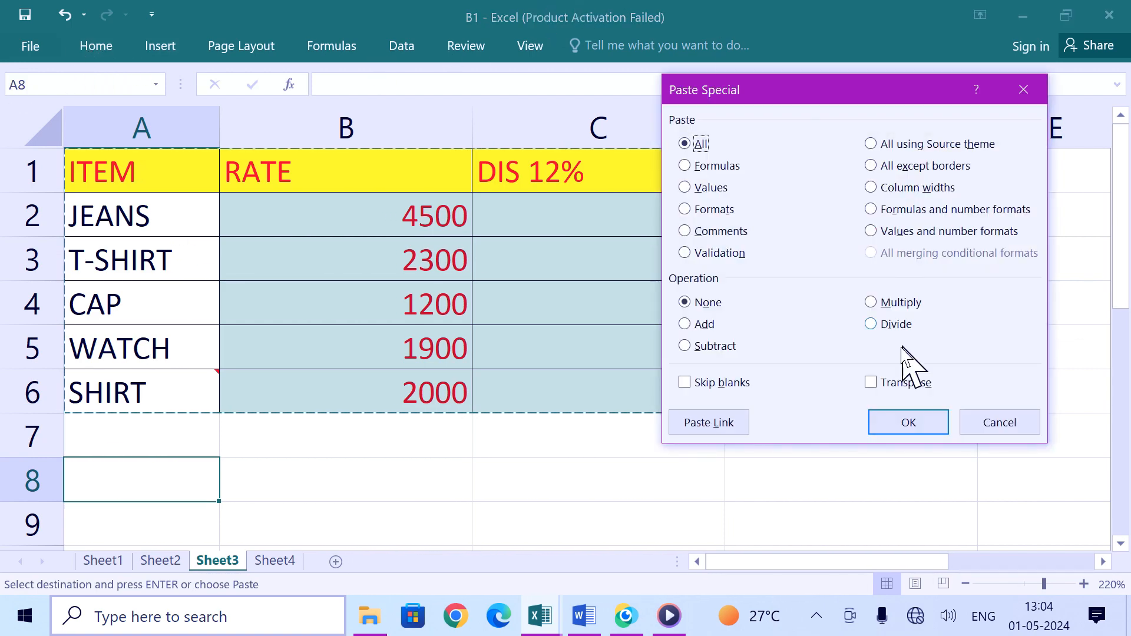
left_click(871, 382)
left_click(907, 424)
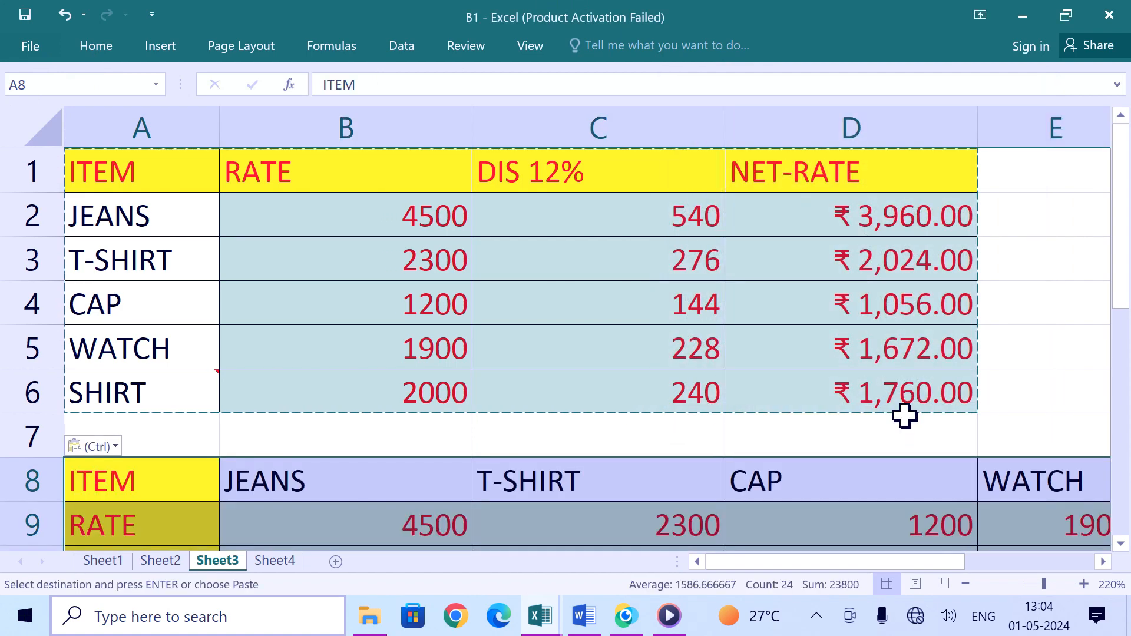
Step: On Sheet1, copy the marks table A1:G9 and paste it as values only at A11
scroll(789, 449, "down", 1)
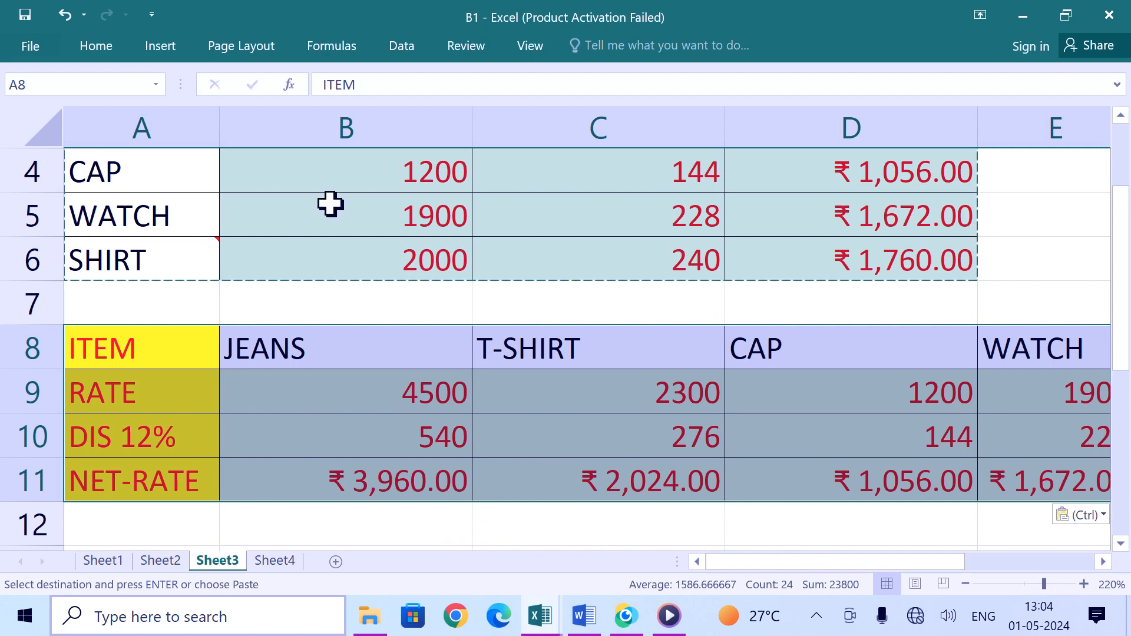
left_click(103, 560)
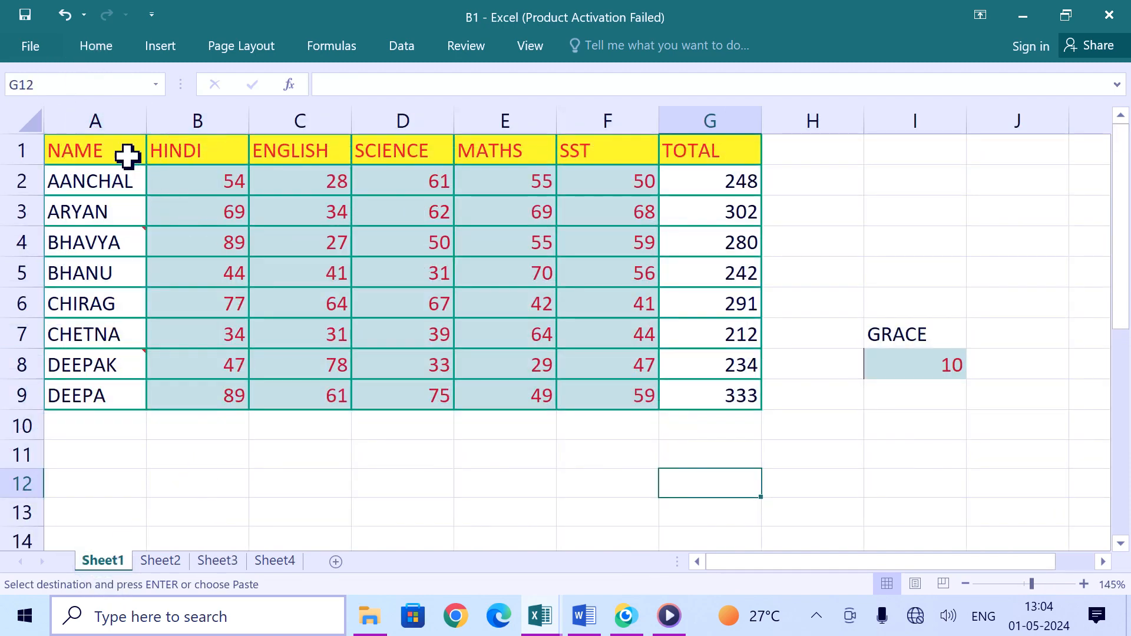
left_click_drag(127, 156, 692, 387)
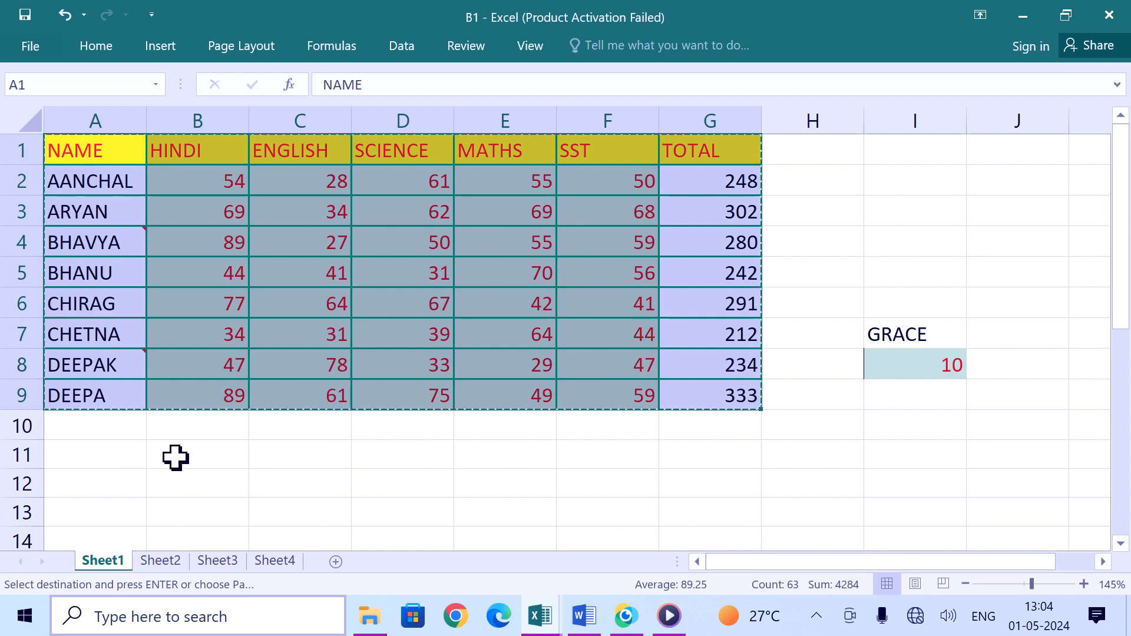
left_click(134, 457)
left_click(101, 48)
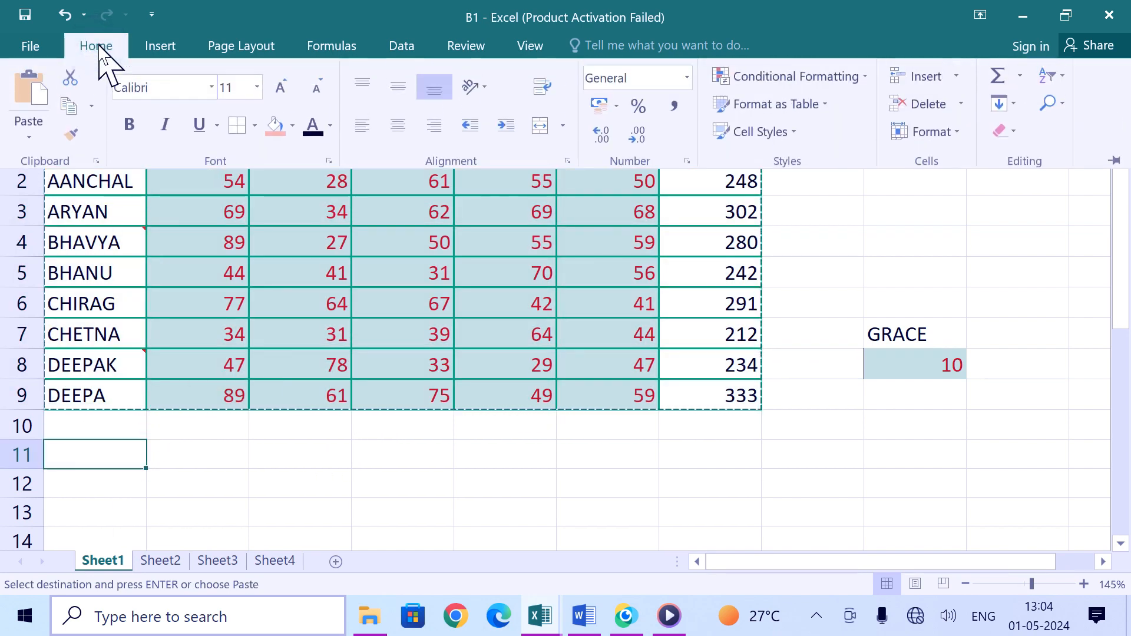
left_click(36, 131)
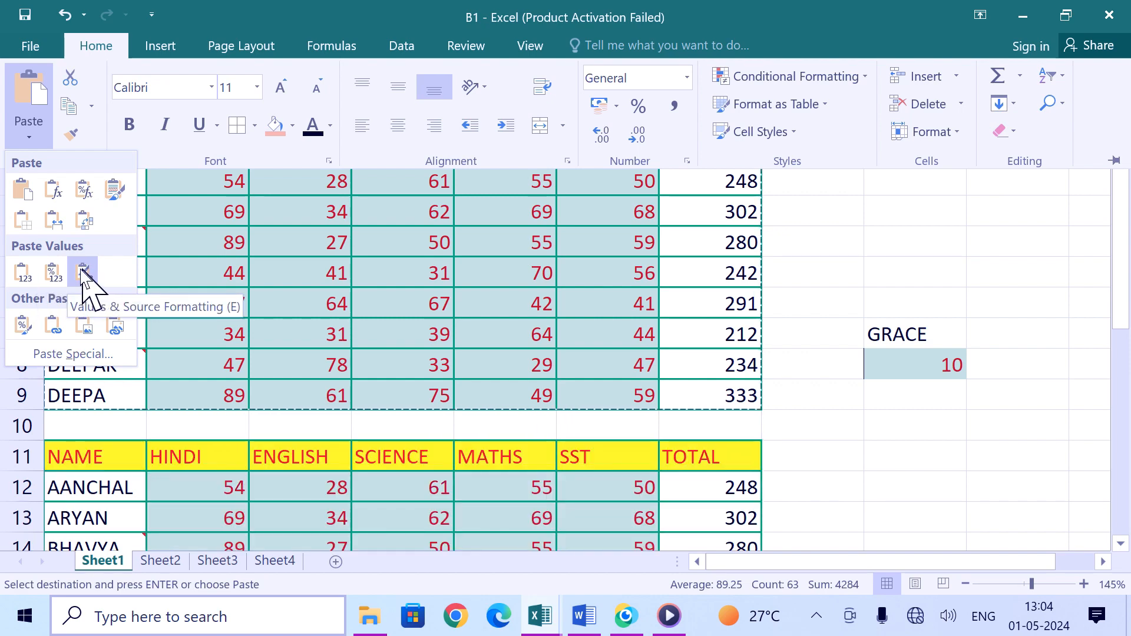
left_click(22, 272)
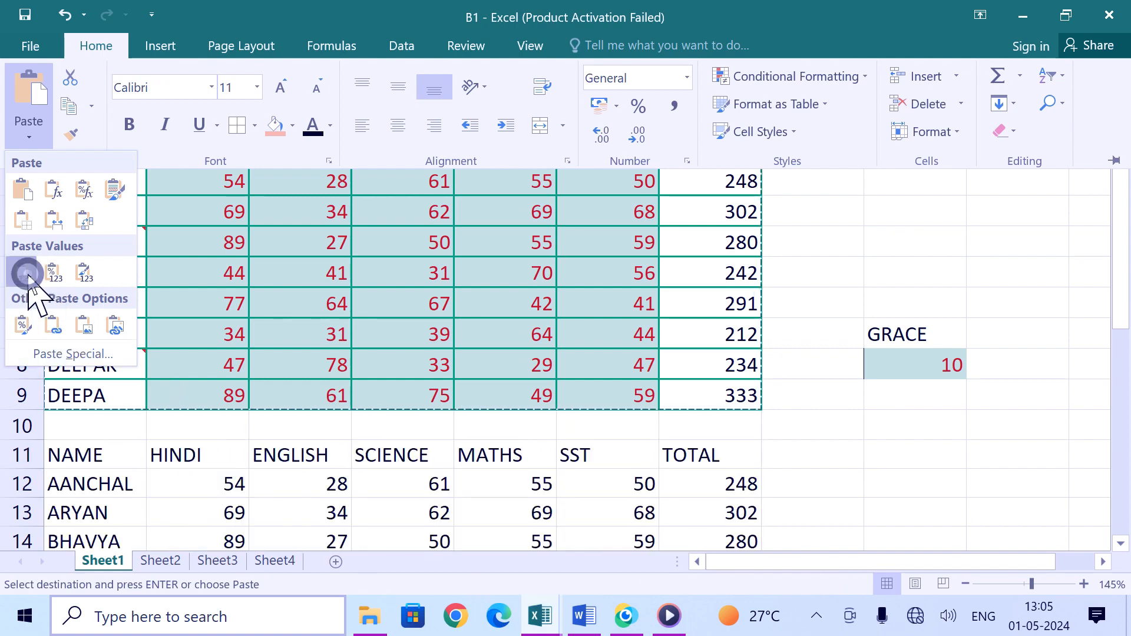
Step: Set the pasted SST mark in F12 to 78, then undo the edit and the values paste
left_click(594, 485)
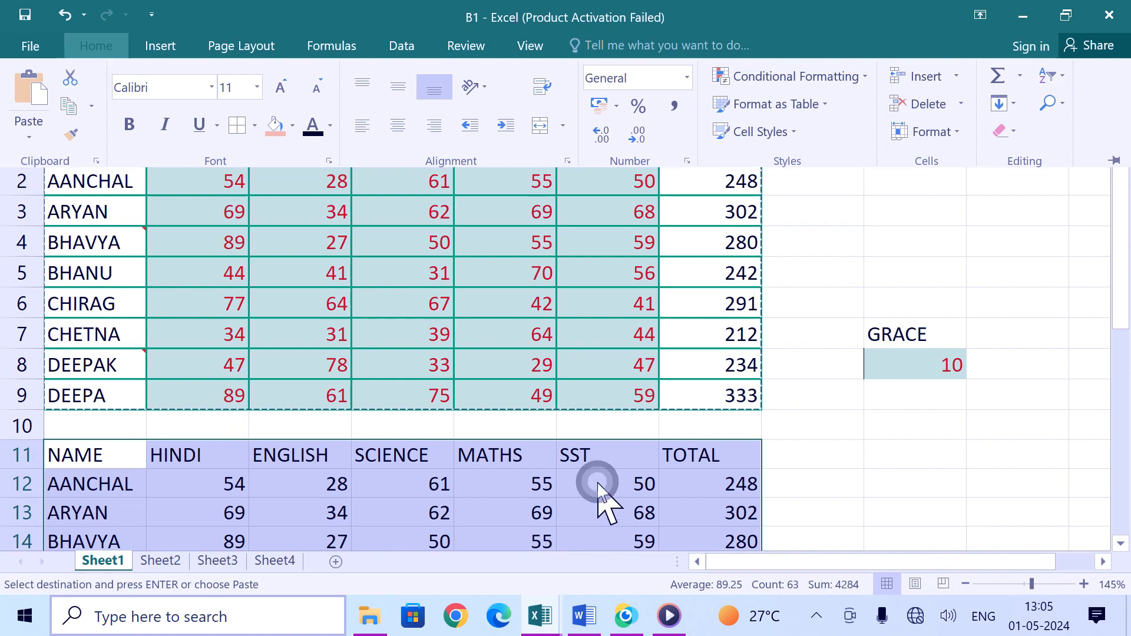
type("78")
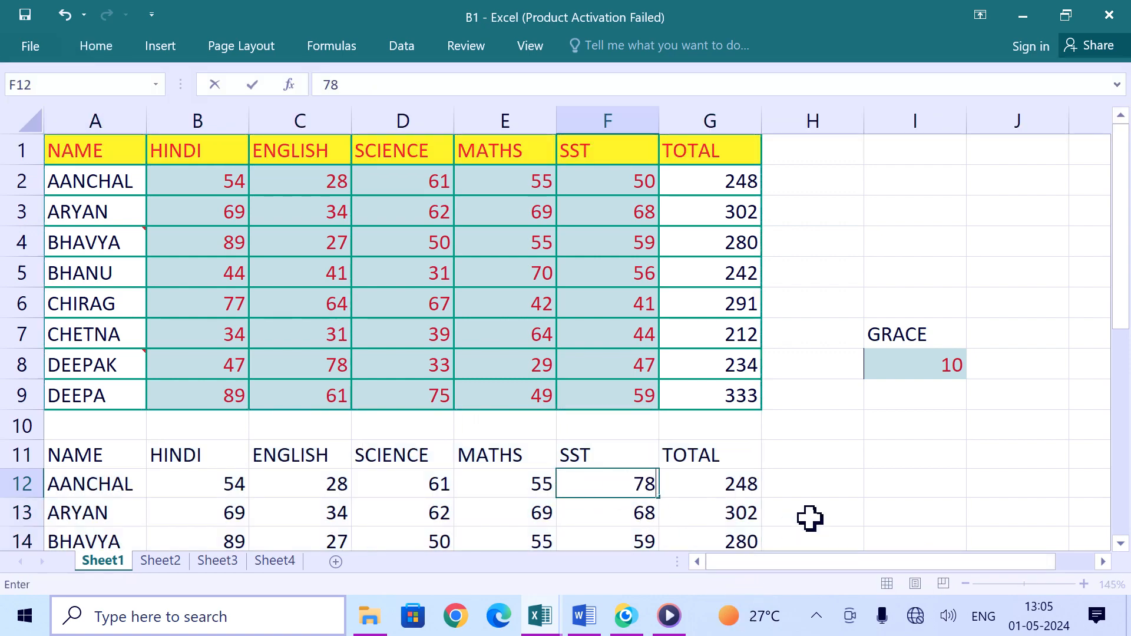
left_click(787, 491)
left_click(722, 484)
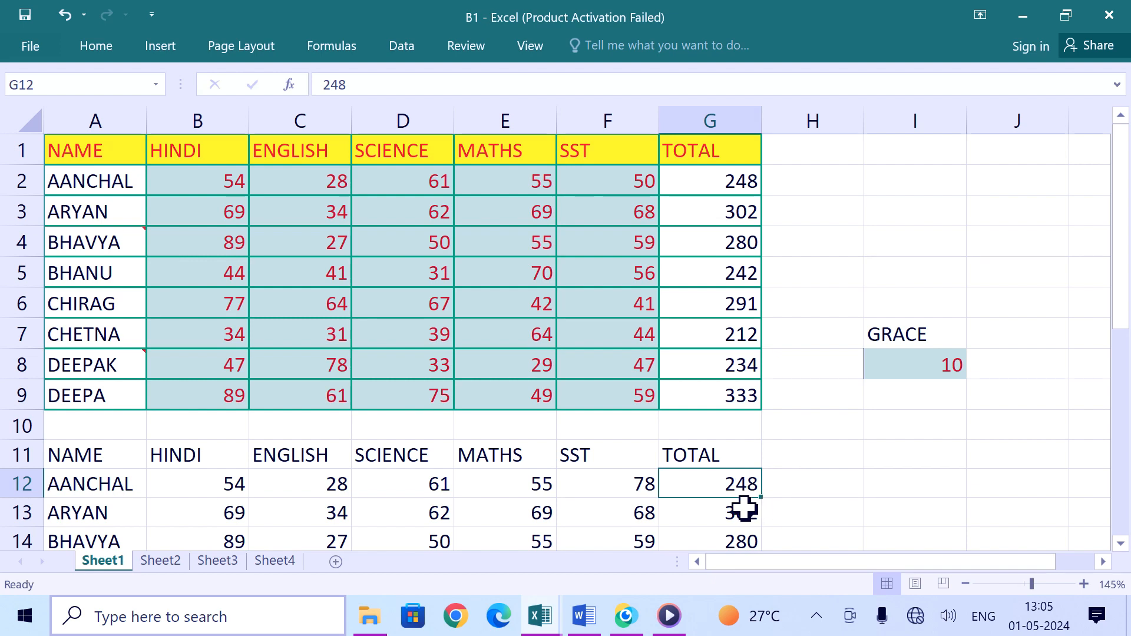
key("ctrl+z")
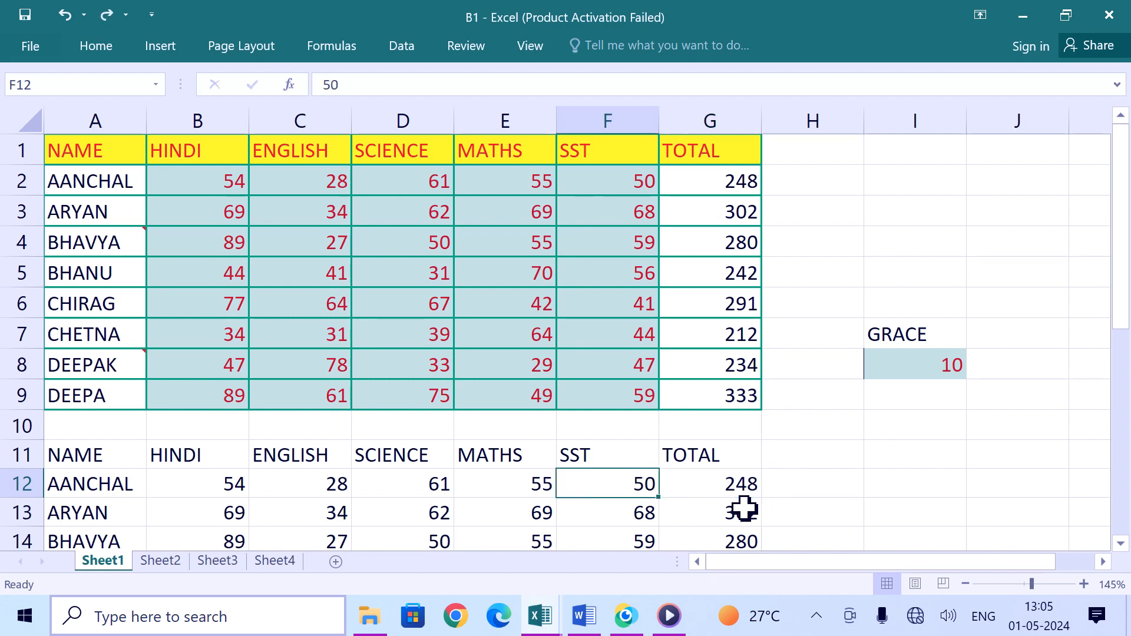
key("ctrl+z")
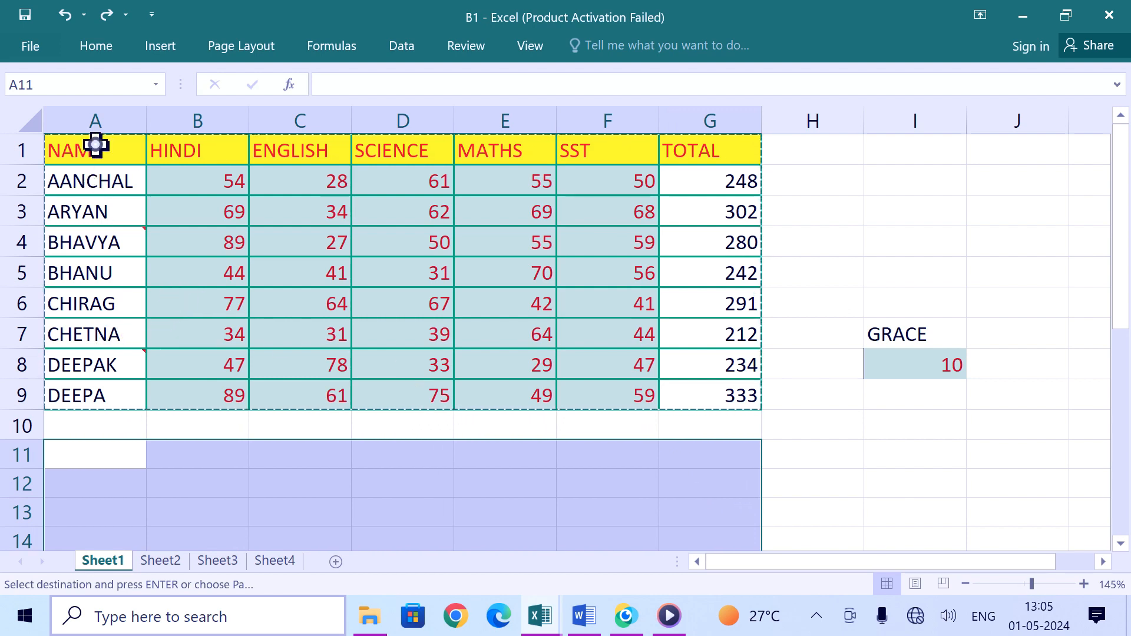
Step: Copy the marks table A1:G9 and paste it at A11 as a link
left_click_drag(96, 145, 687, 391)
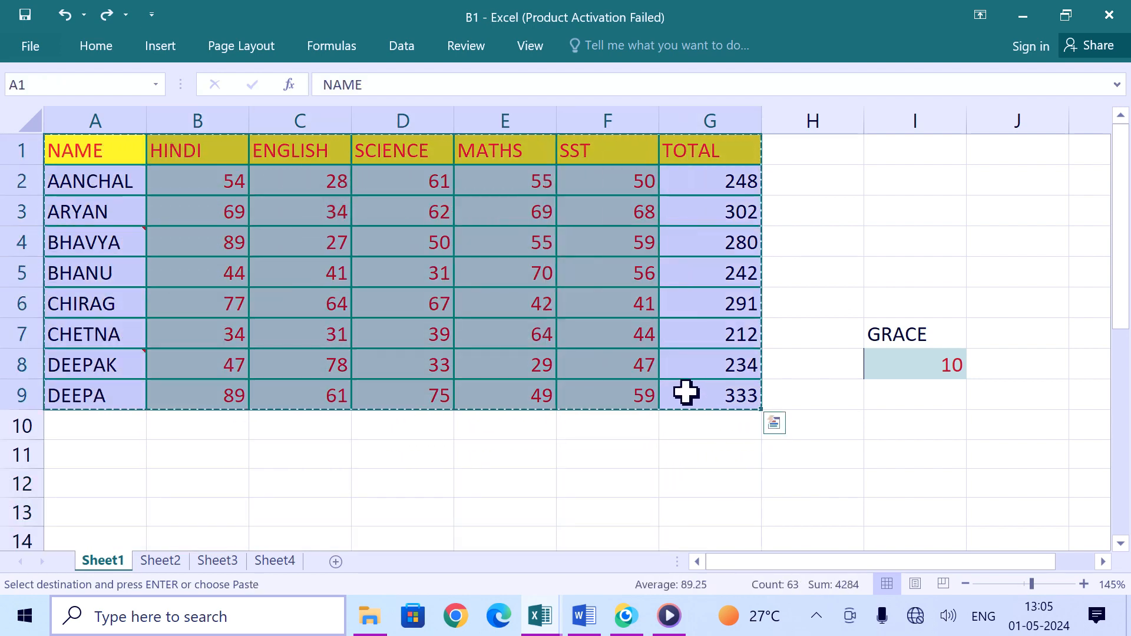
left_click(97, 465)
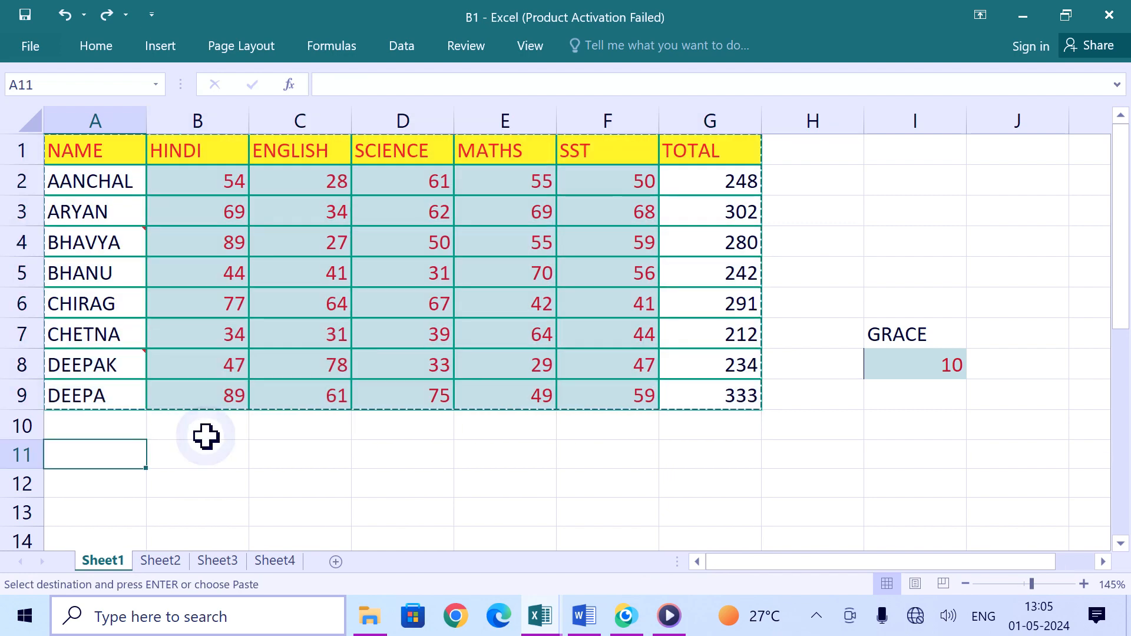
left_click(94, 46)
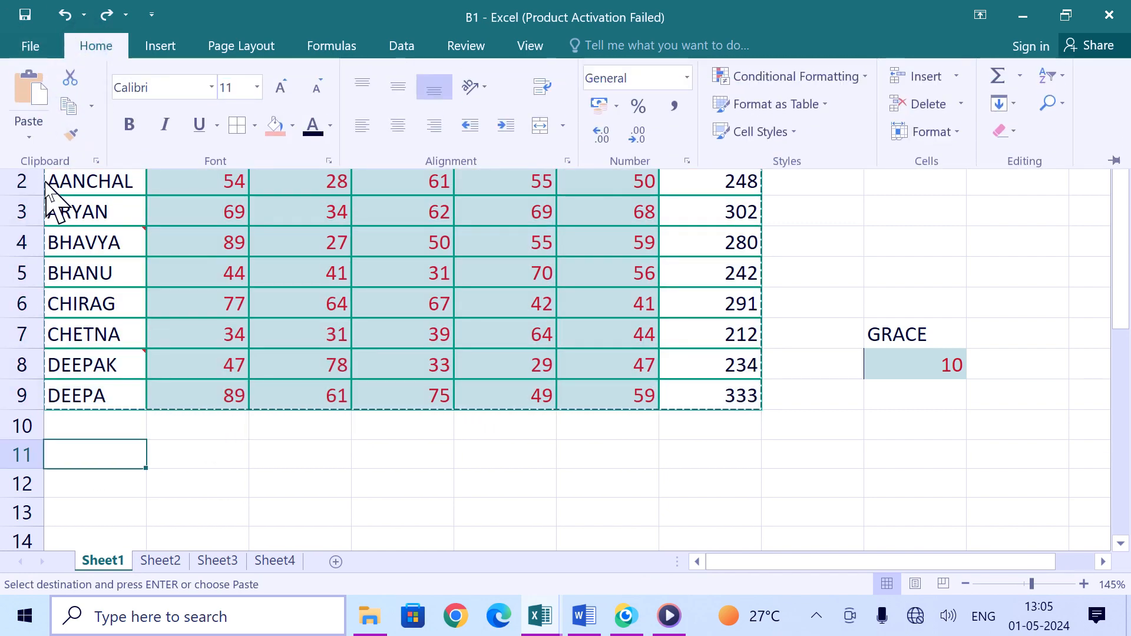
left_click(29, 141)
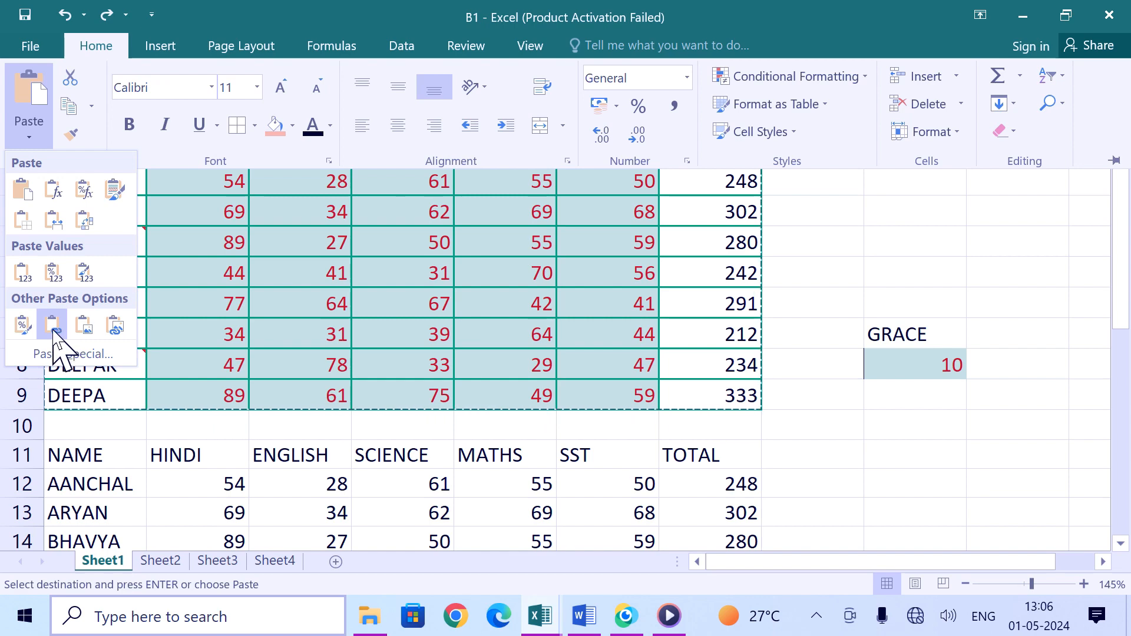
left_click(53, 326)
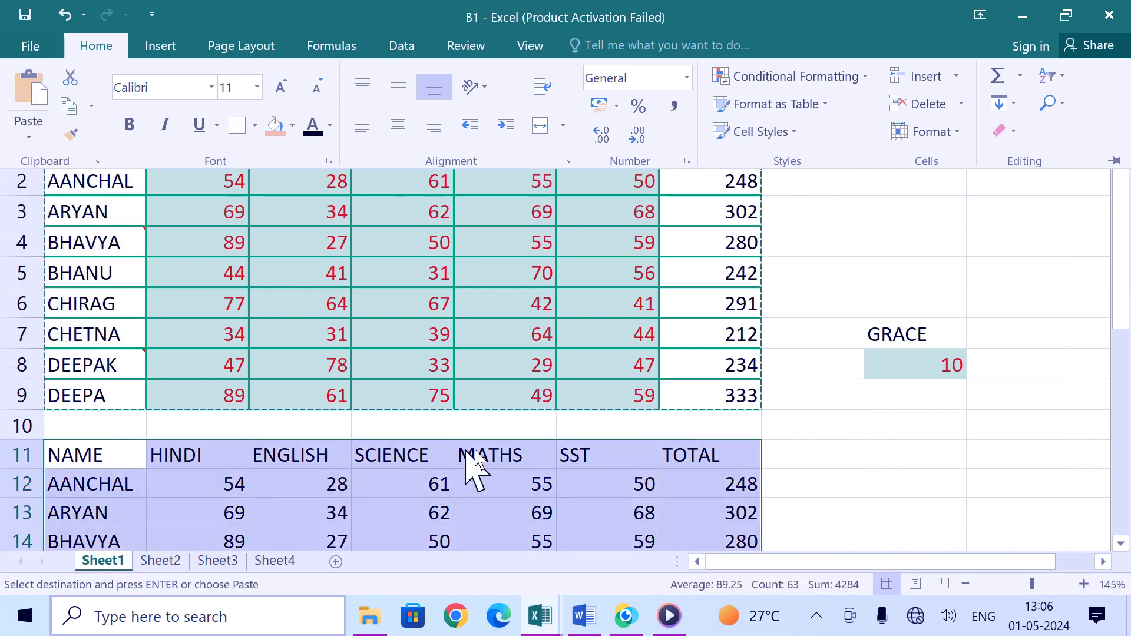
Step: Set the SCIENCE mark in D2 to 43, then undo the edit and the linked paste
left_click(432, 370)
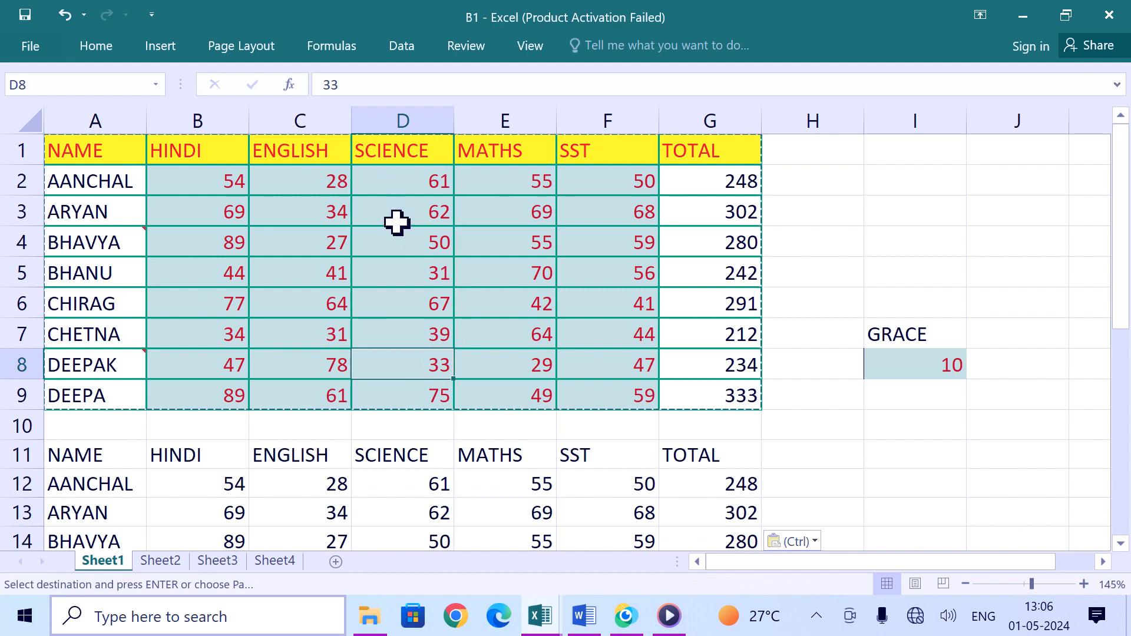
left_click(406, 184)
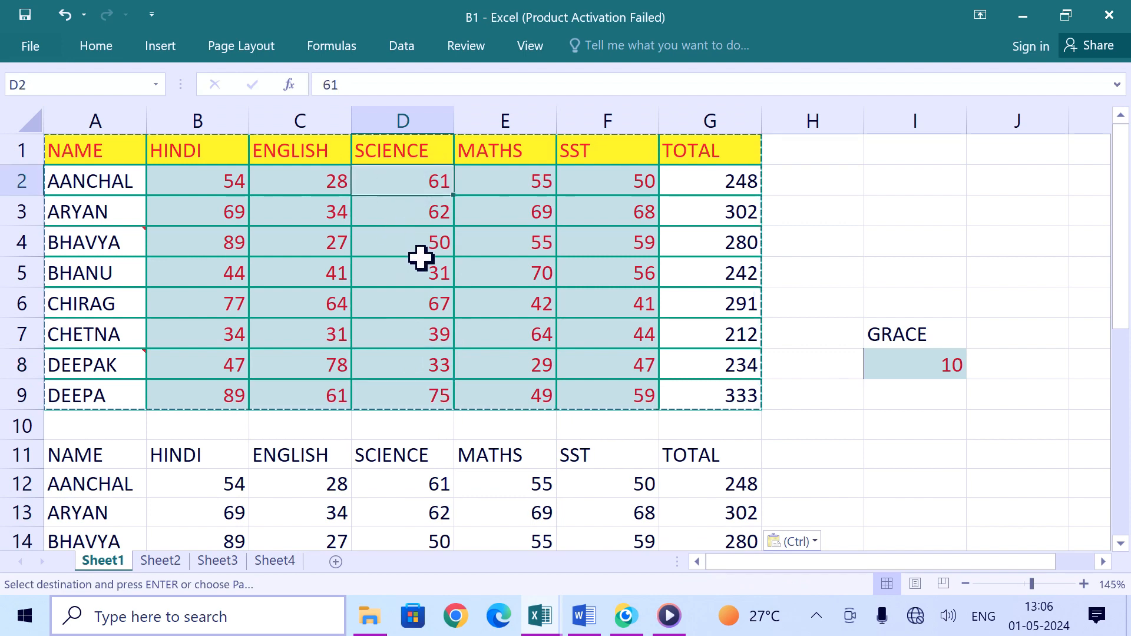
type("43")
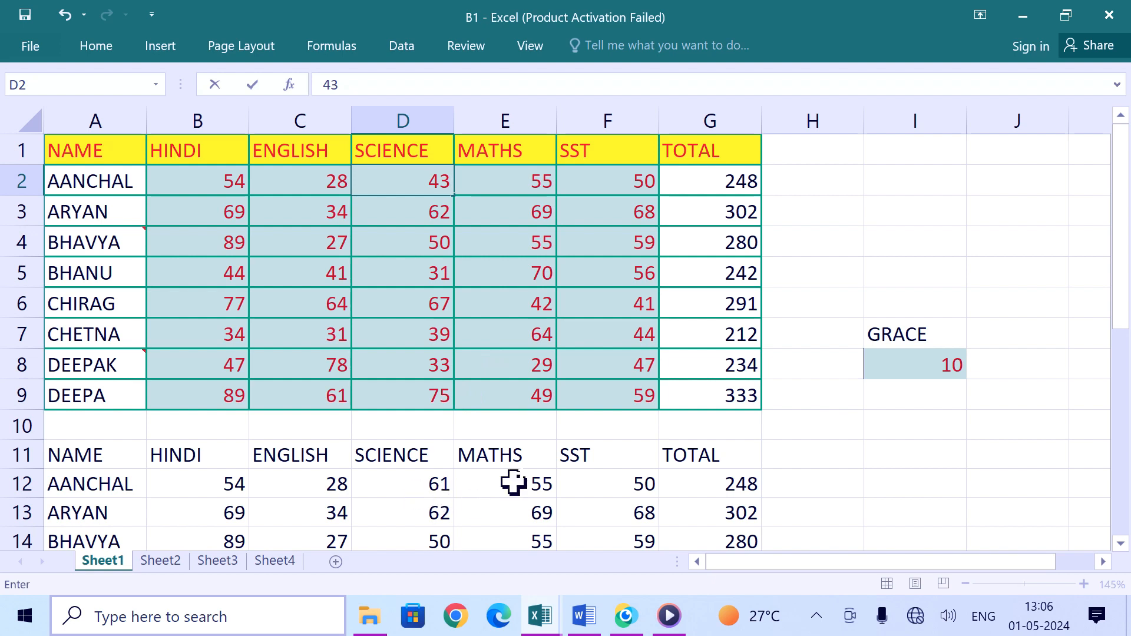
left_click(855, 481)
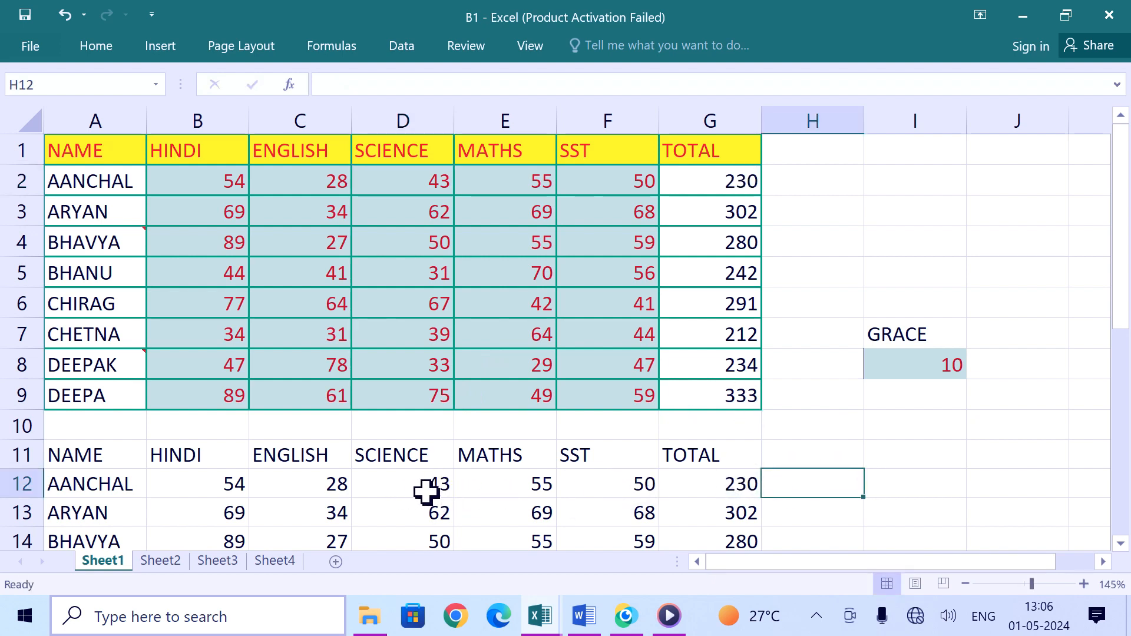
key("ctrl+z")
key("ctrl+z")
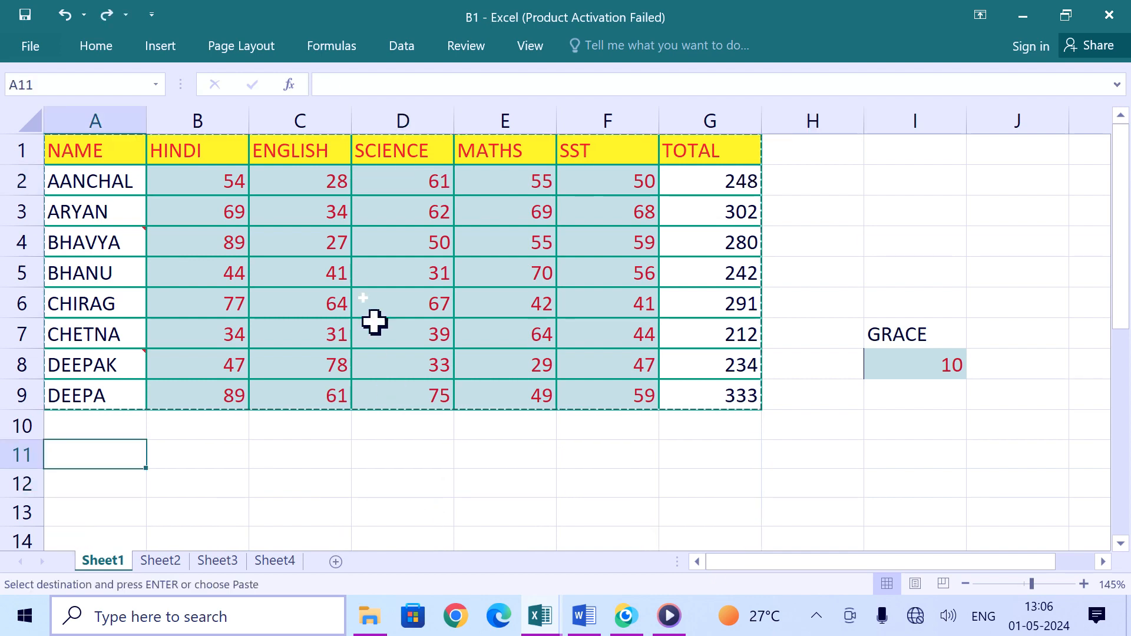
Step: Select the marks table A1:G9 and paste it at A11 as a picture
left_click_drag(89, 147, 677, 399)
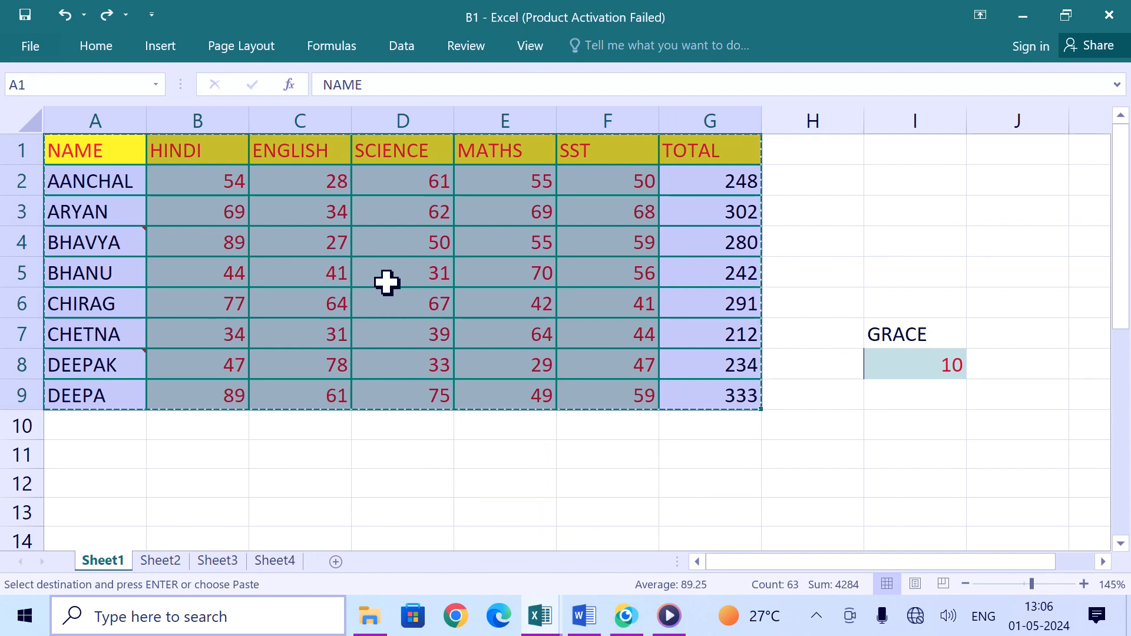
left_click(94, 47)
left_click(33, 132)
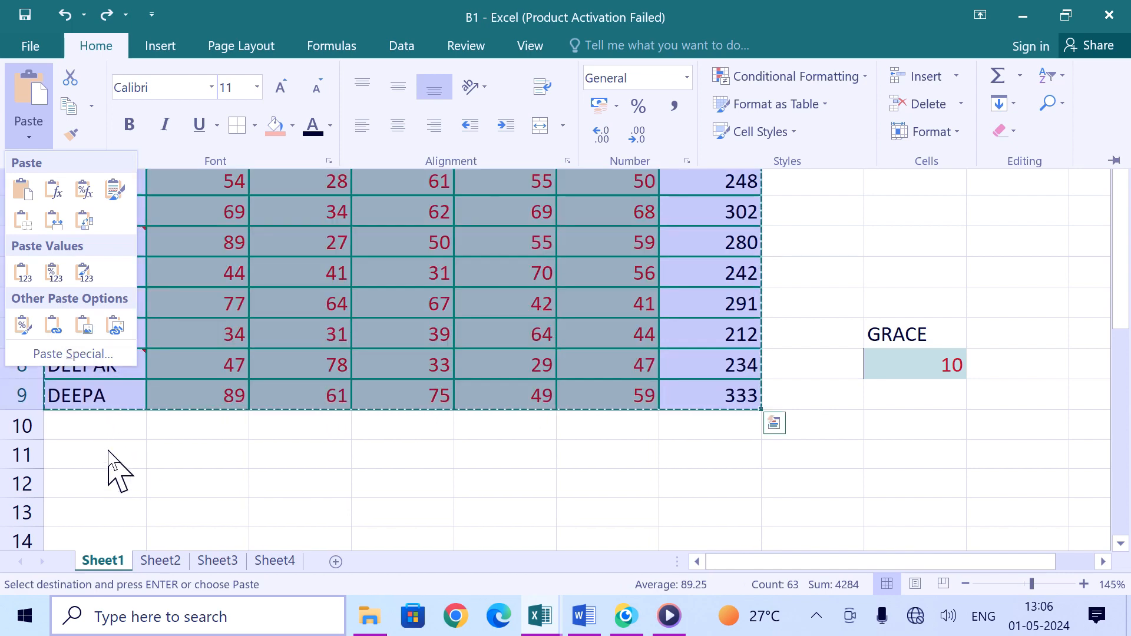
left_click(128, 485)
left_click(126, 459)
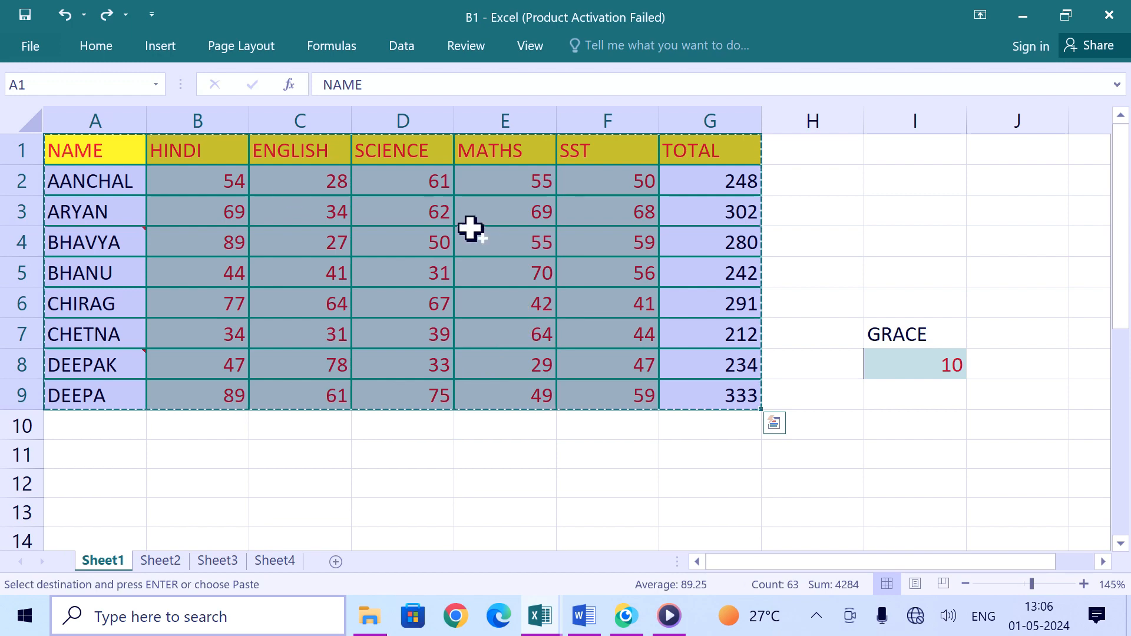
left_click(91, 458)
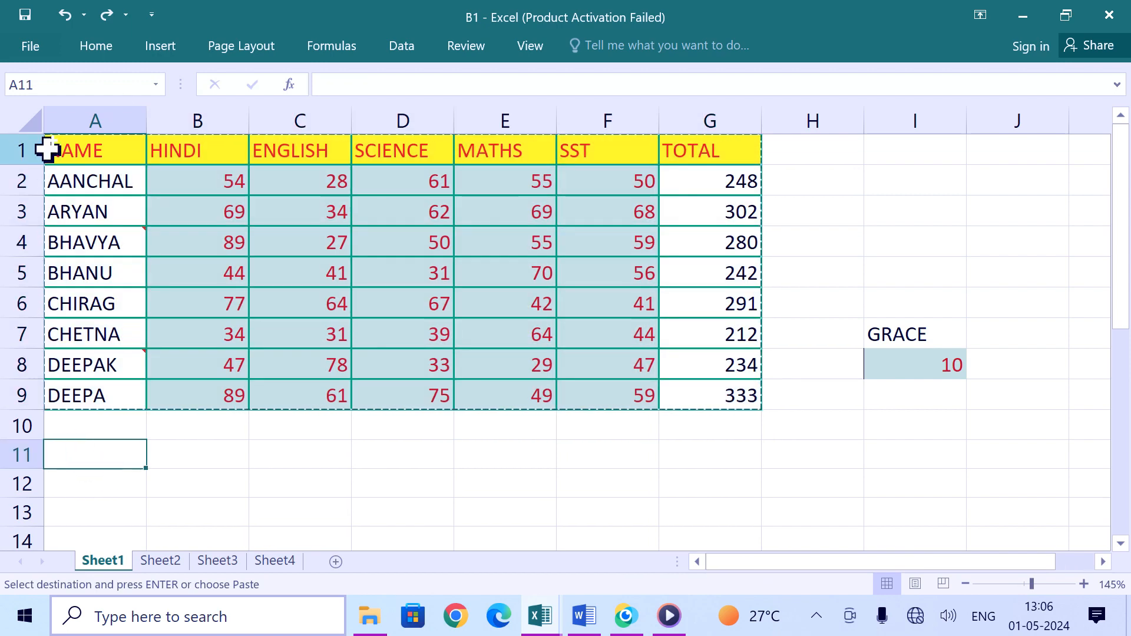
left_click(107, 56)
left_click(28, 136)
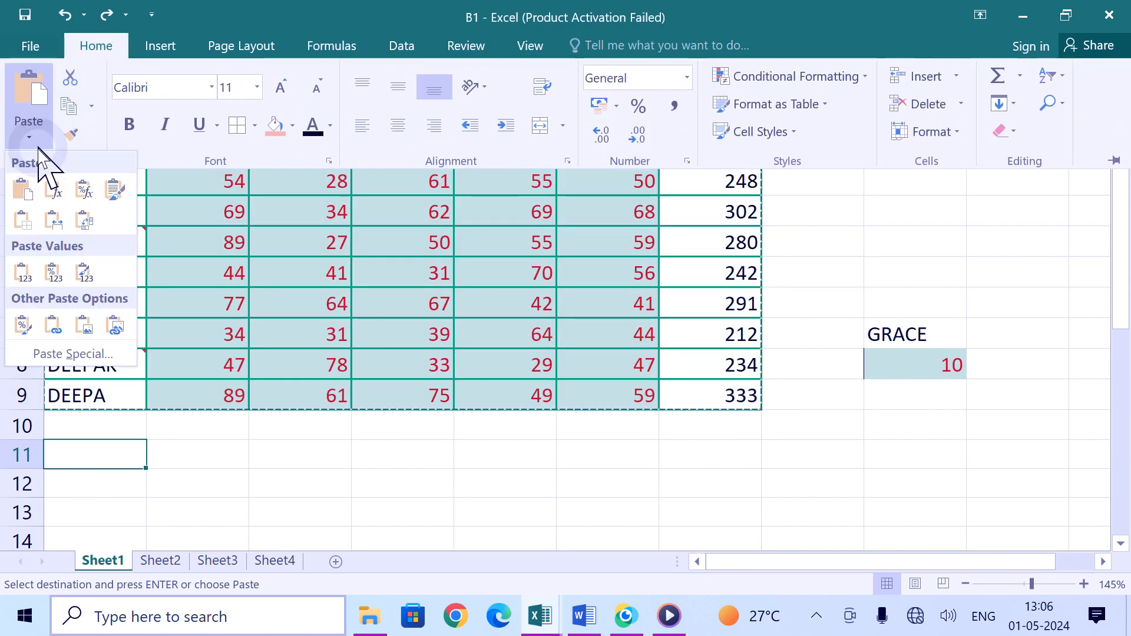
left_click(84, 325)
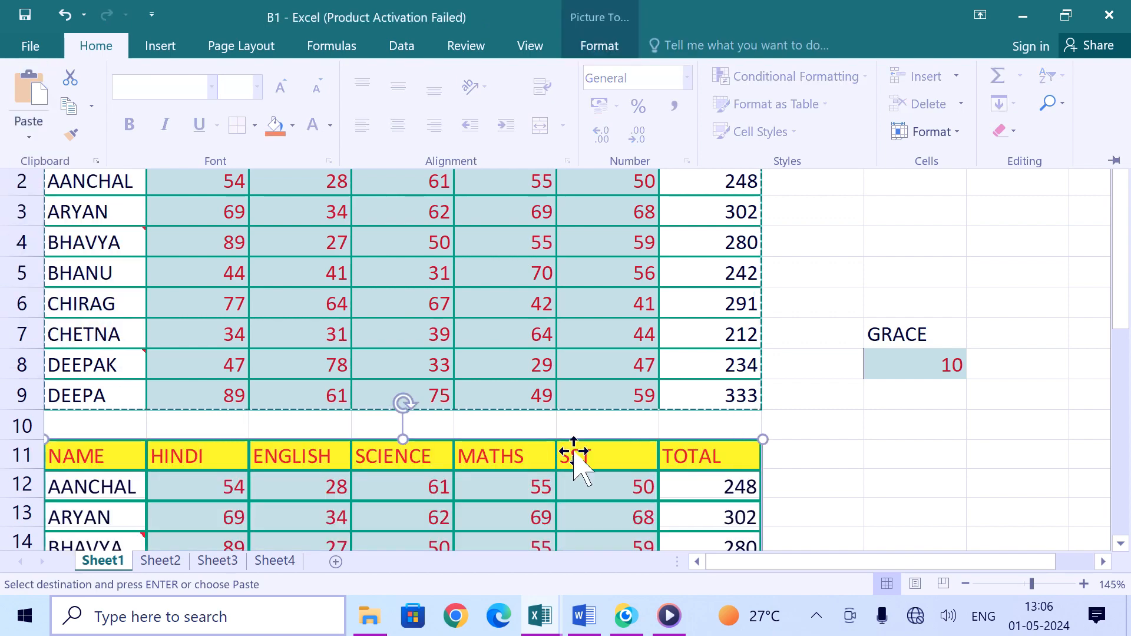
Step: Move the pasted picture and shrink it so it sits just below the table, starting around column C
left_click(669, 487)
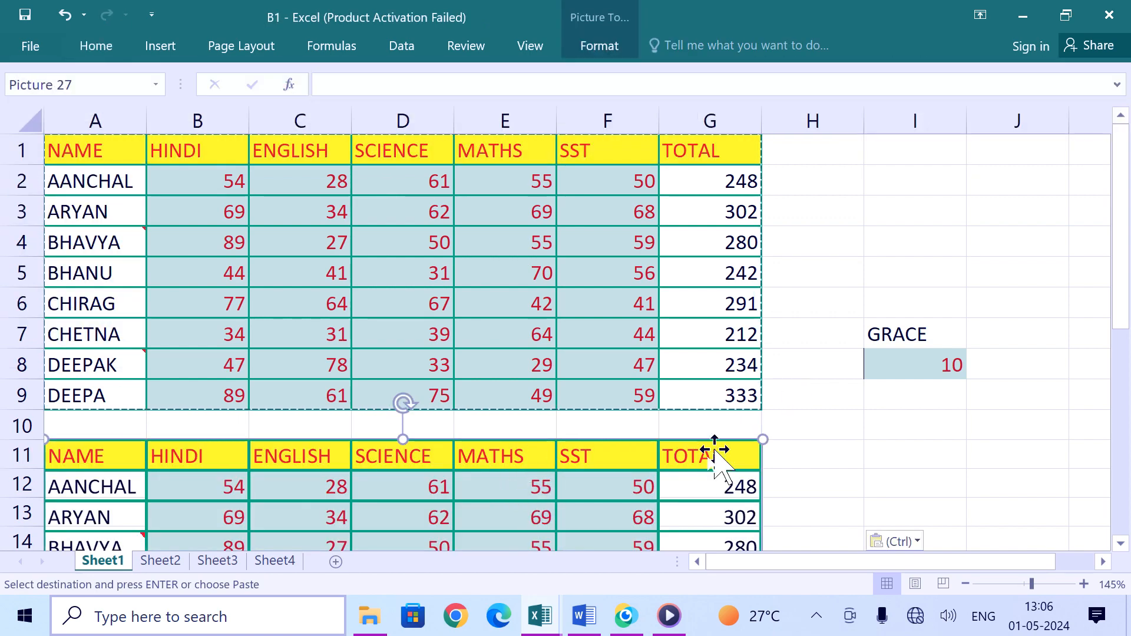
left_click(857, 478)
left_click_drag(585, 493, 718, 412)
scroll(718, 406, "down", 3)
left_click_drag(693, 323, 737, 525)
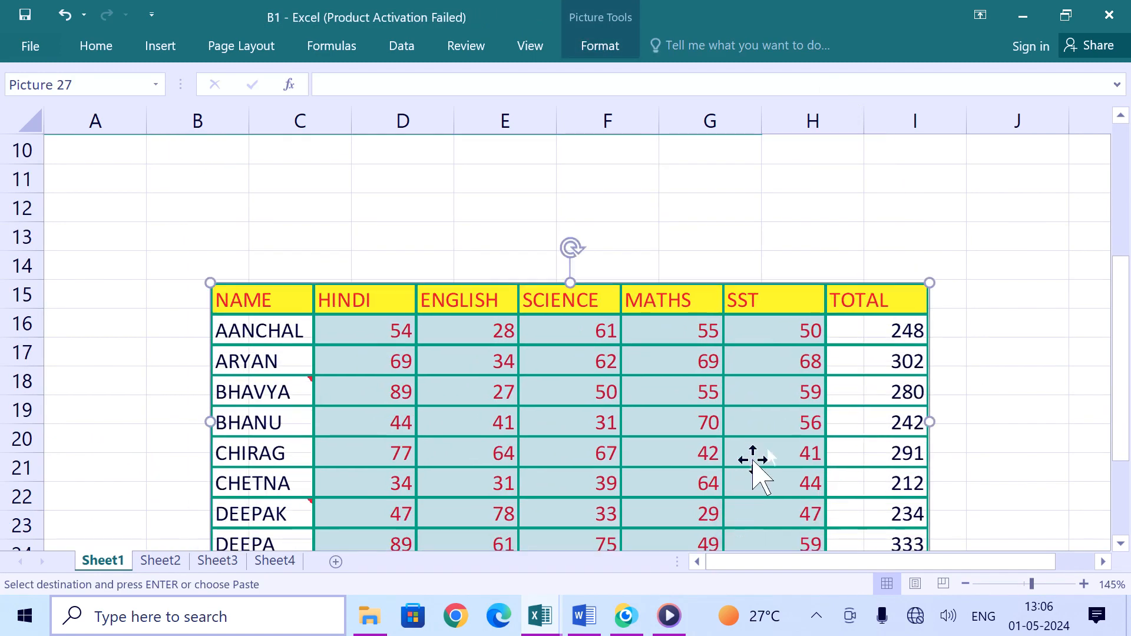
left_click_drag(929, 283, 798, 334)
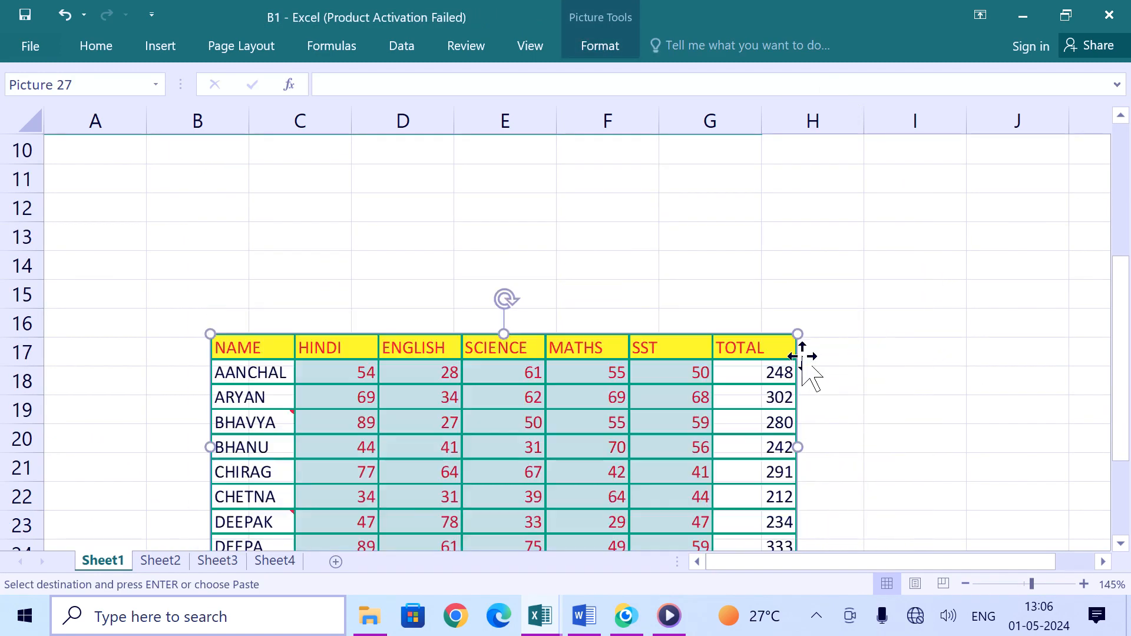
left_click_drag(627, 420, 726, 295)
scroll(717, 296, "up", 3)
scroll(715, 308, "down", 1)
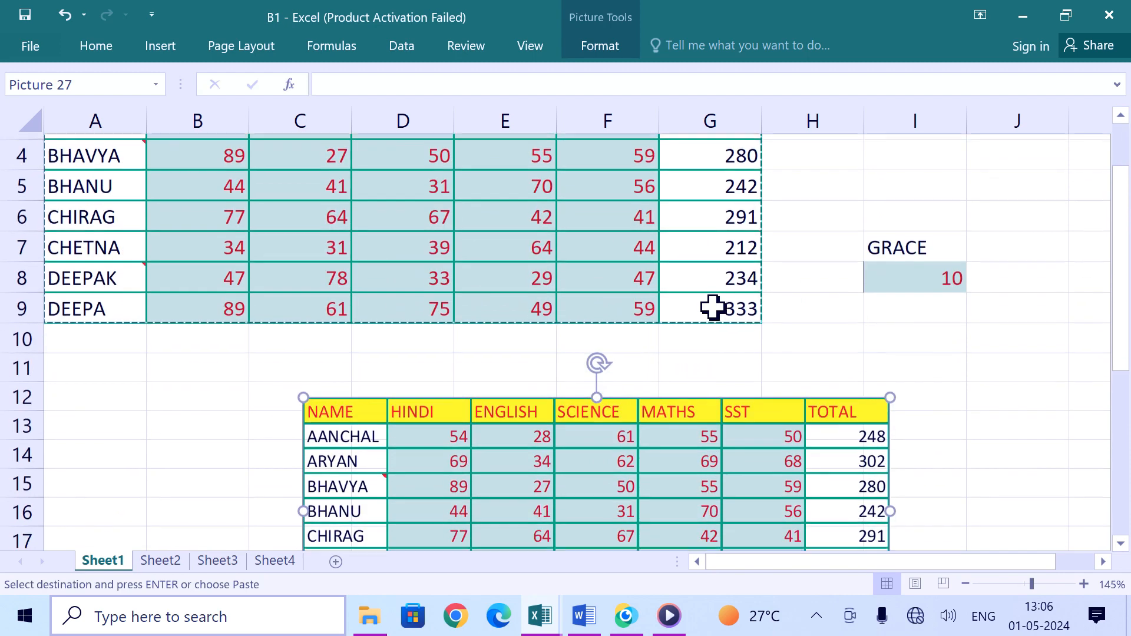
left_click_drag(706, 490, 696, 429)
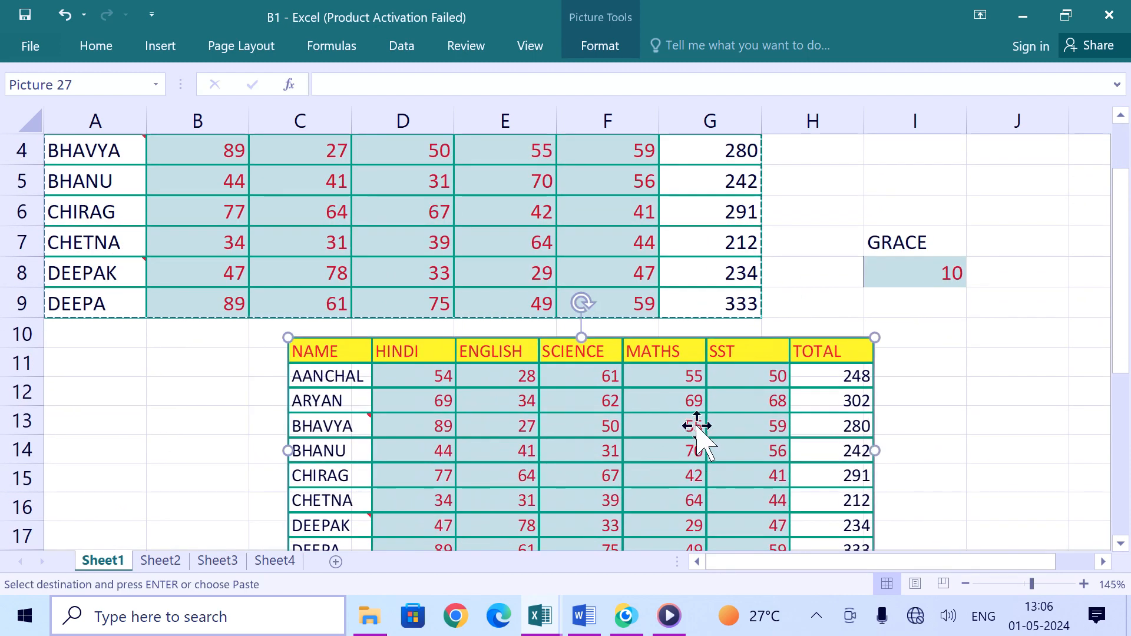
scroll(588, 308, "up", 1)
Step: Set the MATHS mark in E2 to 34, then delete the pasted picture
left_click(523, 184)
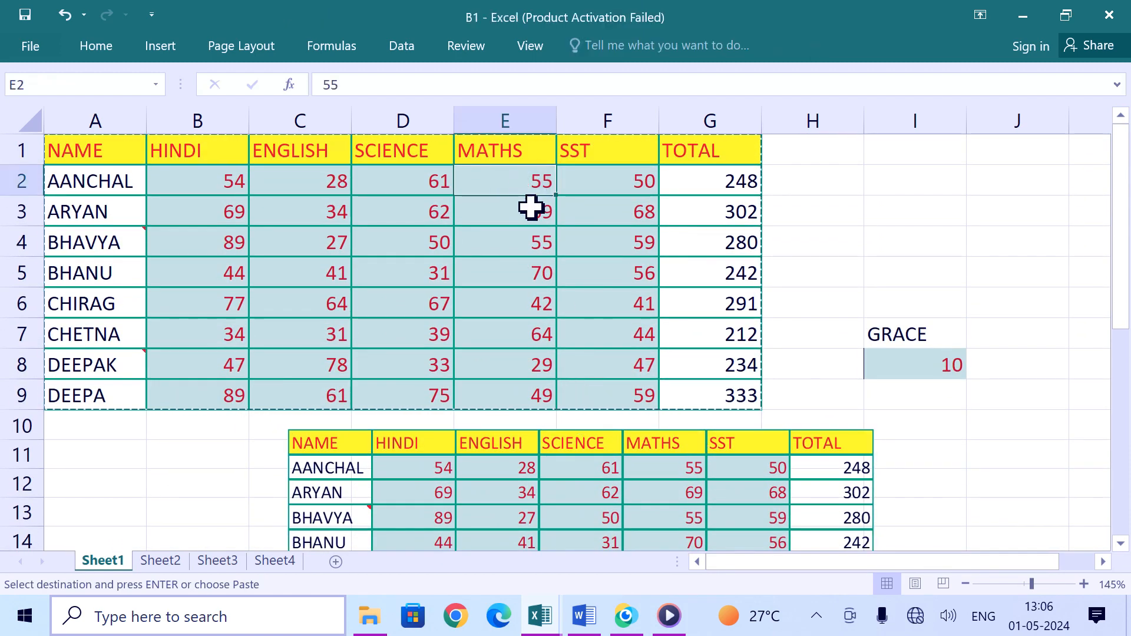
type("34")
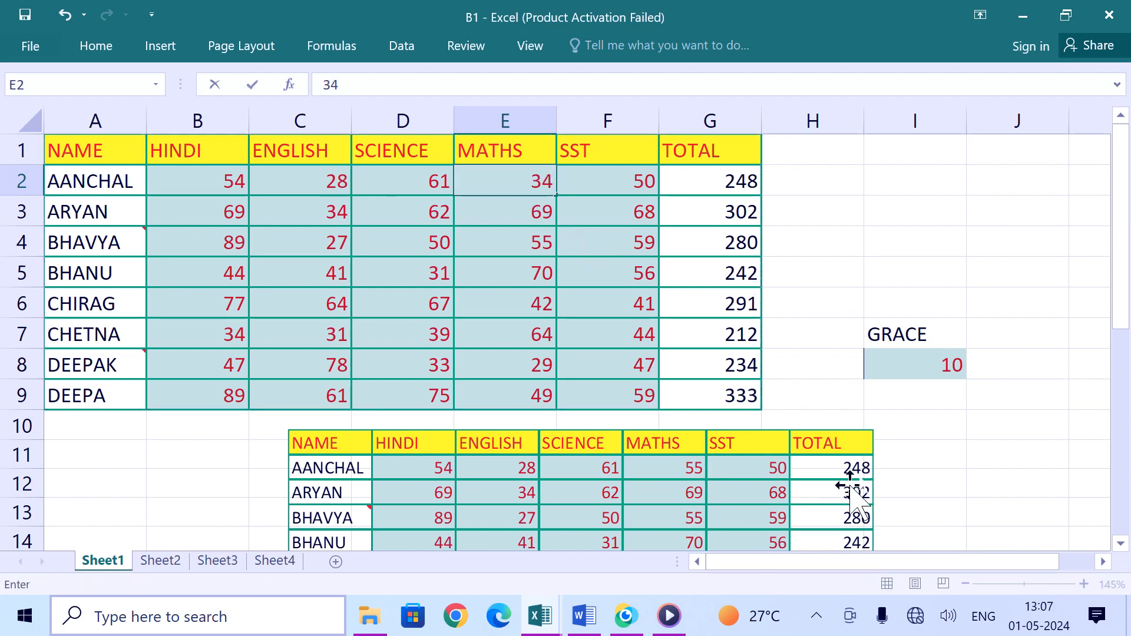
left_click(941, 432)
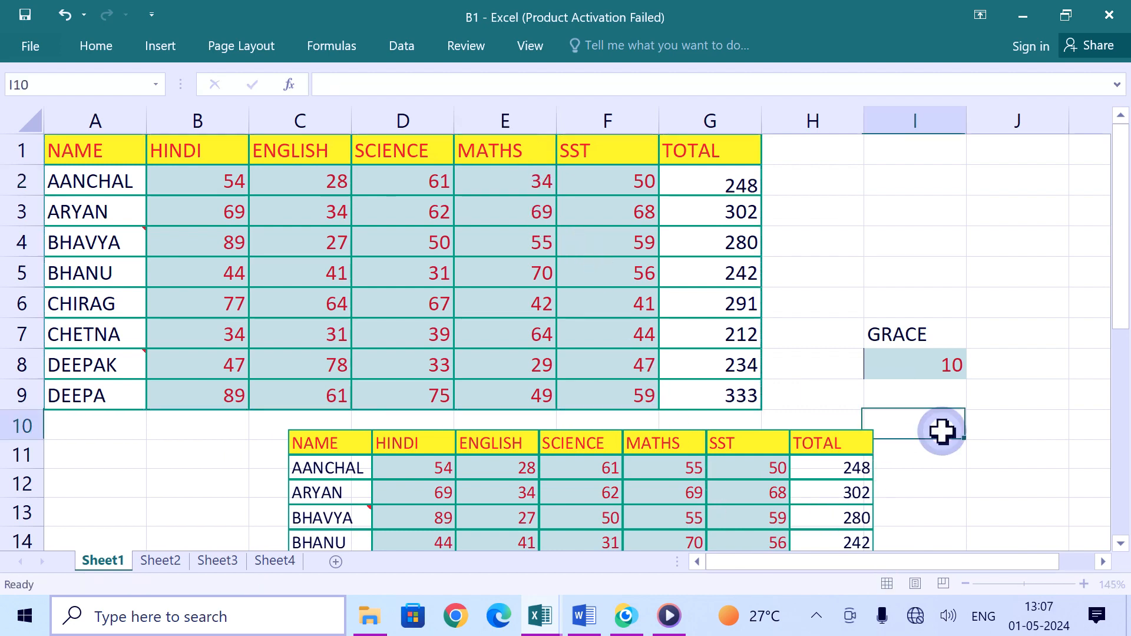
left_click(662, 466)
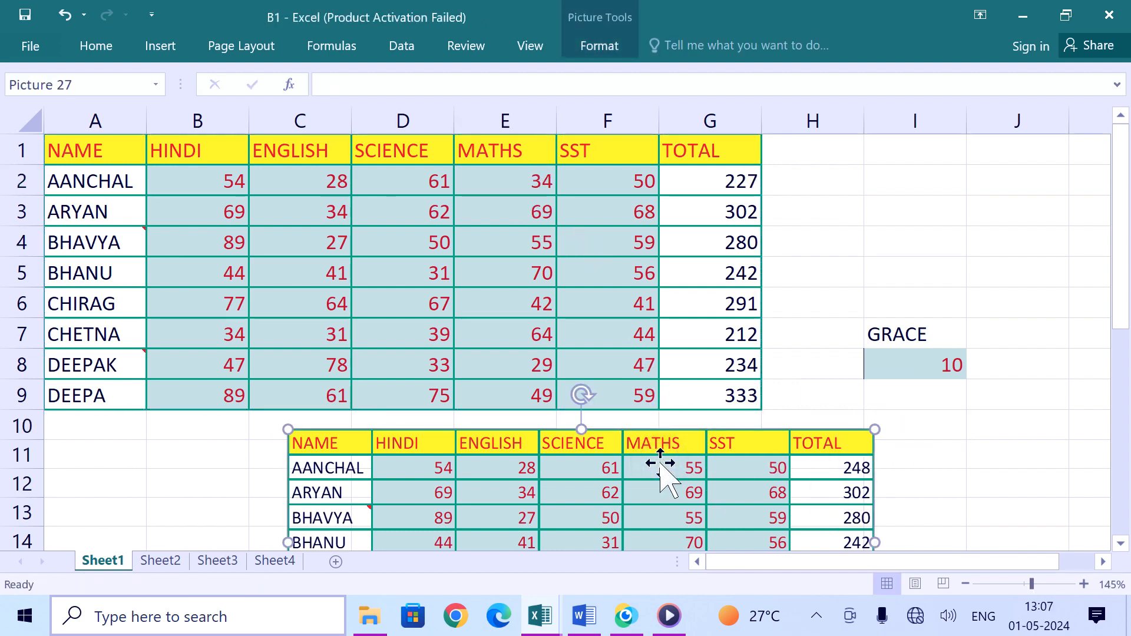
key("Delete")
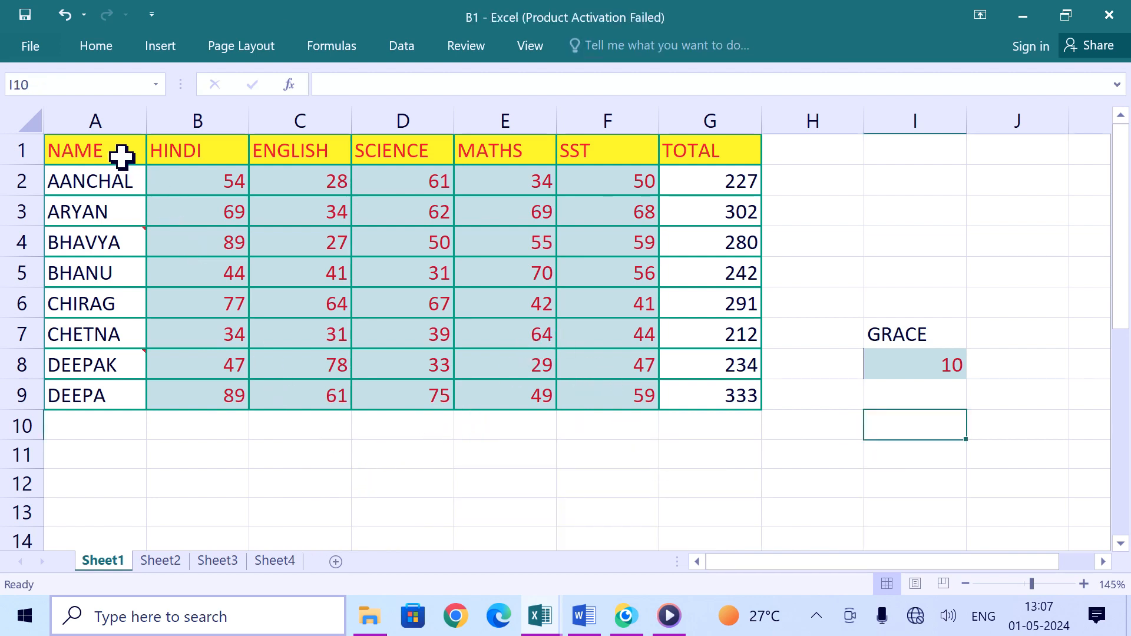
Step: Copy the marks table A1:G9 and paste it as a linked picture, placing it just below the table
left_click_drag(85, 137, 687, 394)
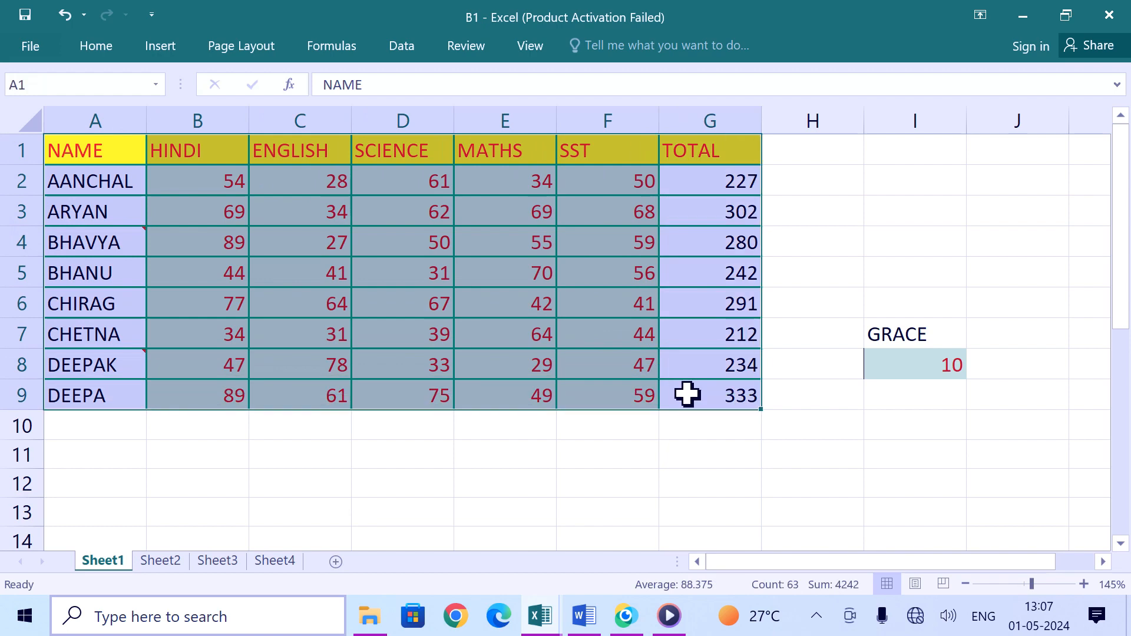
key("ctrl+c")
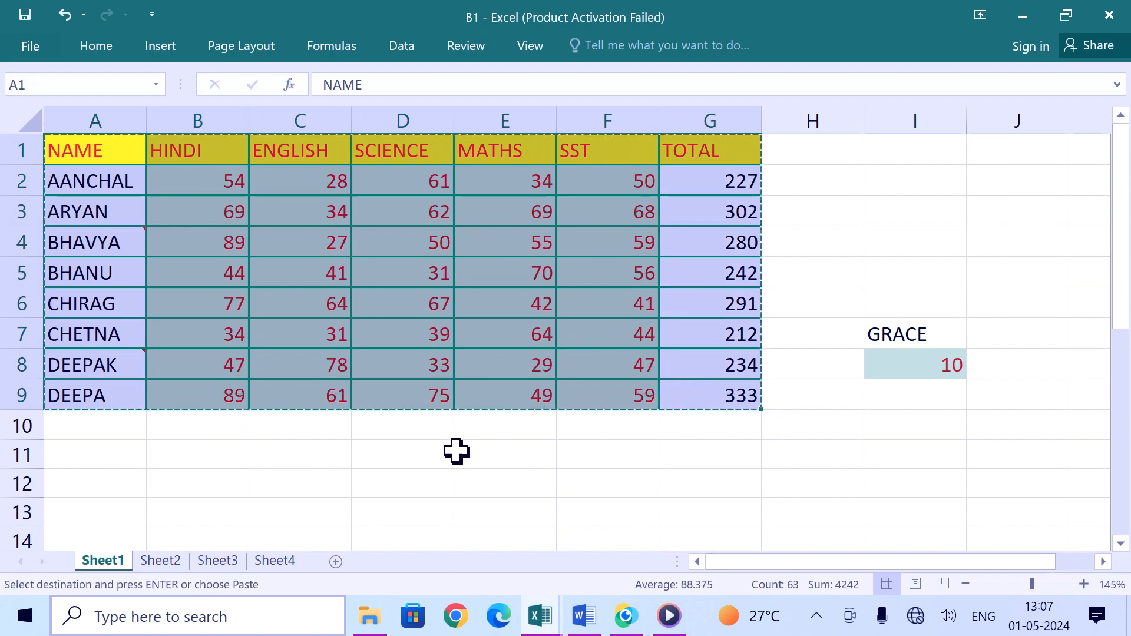
left_click(399, 451)
left_click(97, 45)
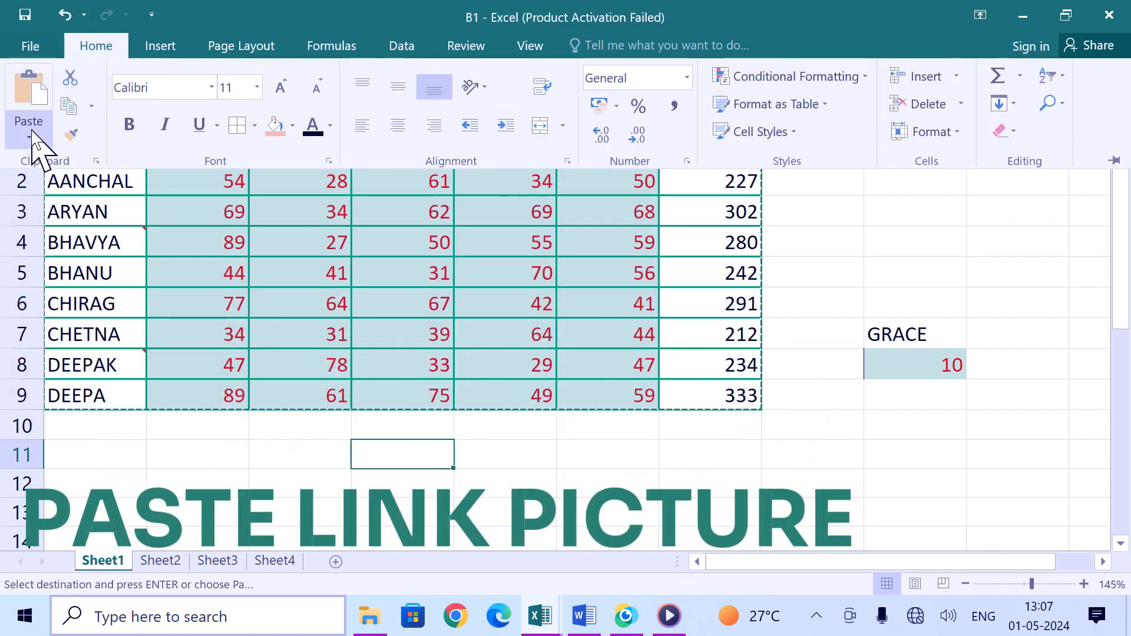
left_click(29, 127)
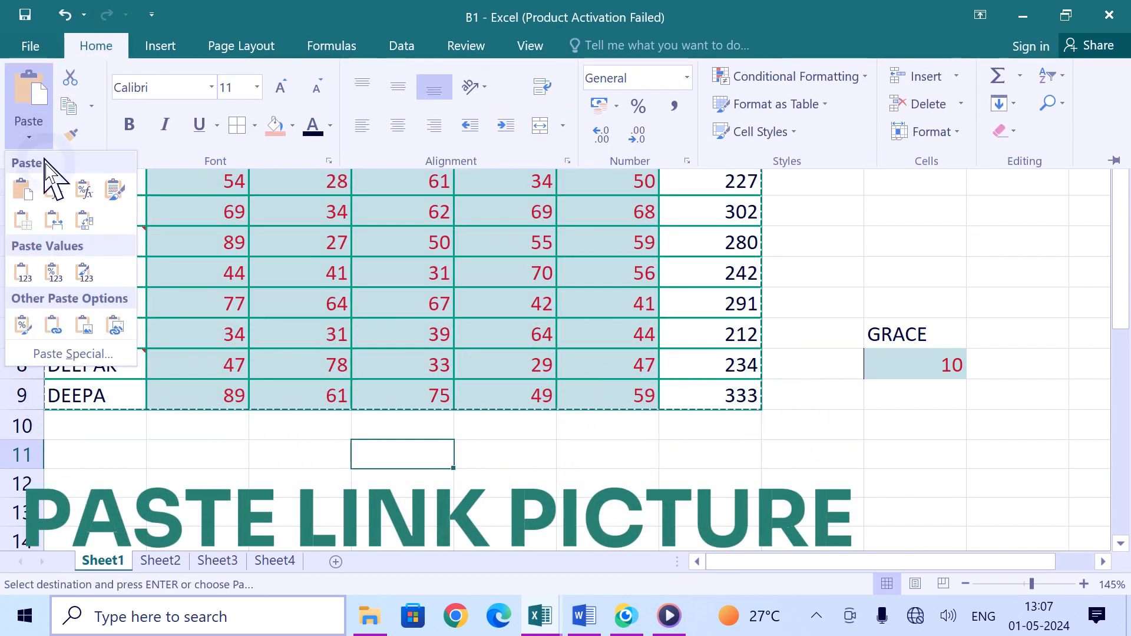
left_click(121, 333)
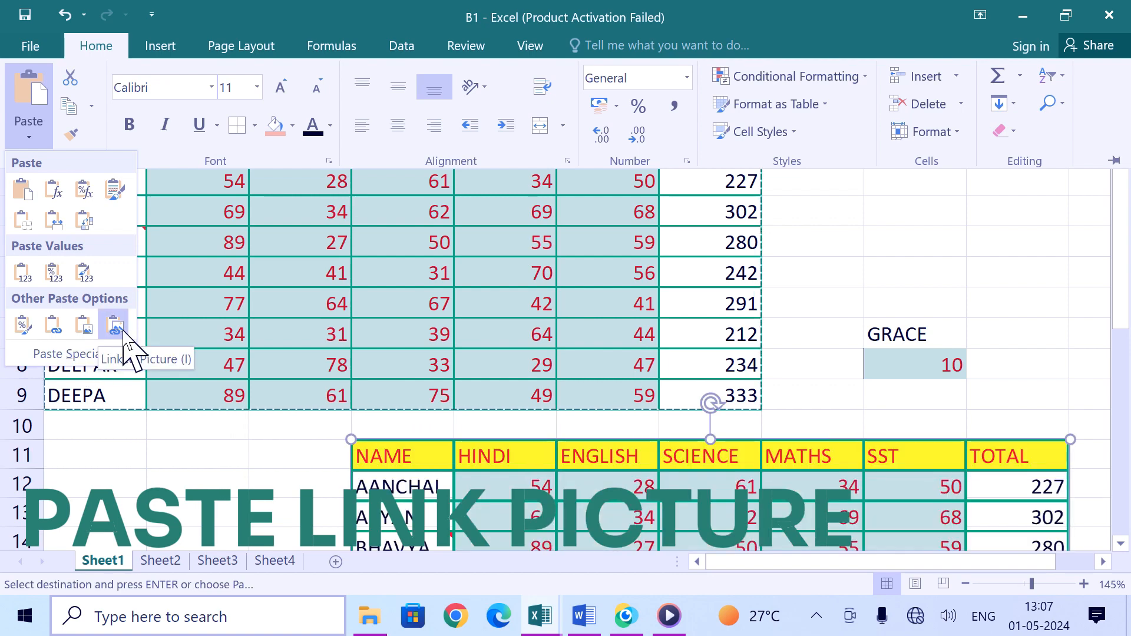
left_click(115, 325)
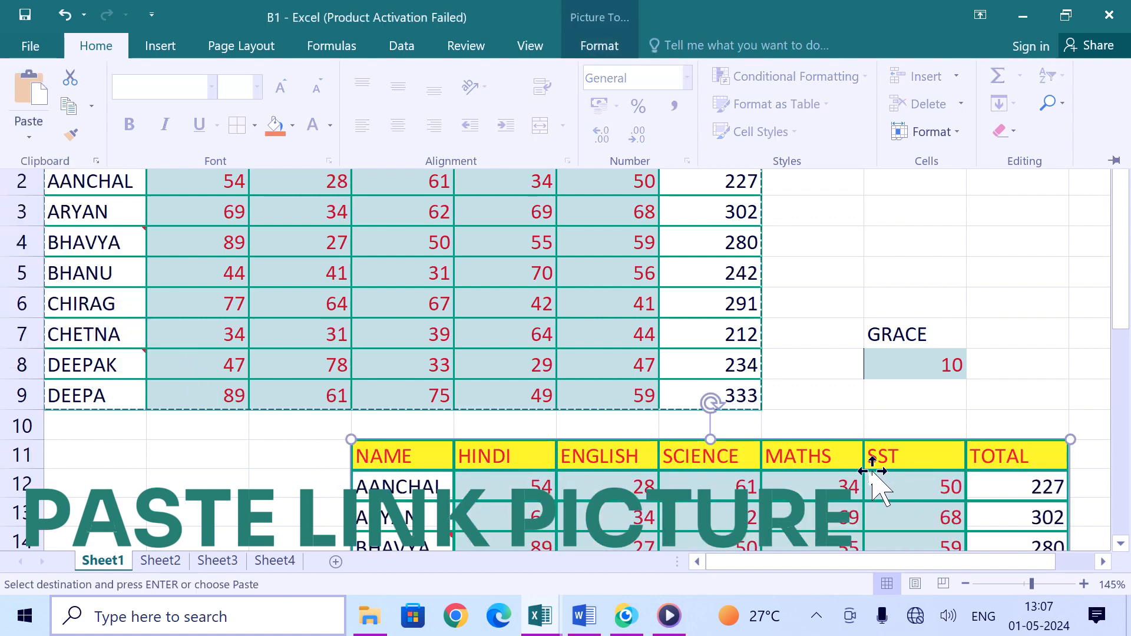
left_click(812, 440)
left_click_drag(784, 456, 685, 419)
Step: Set the MATHS mark in E2 to 23 and move the linked picture down to start at about row 12
left_click(530, 184)
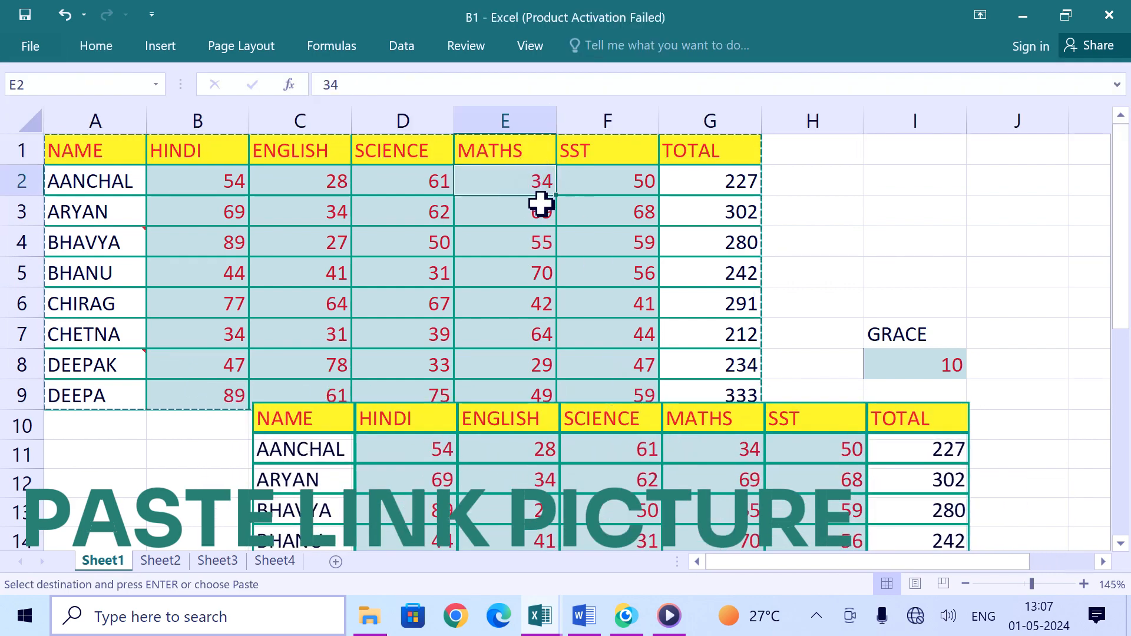
type("23")
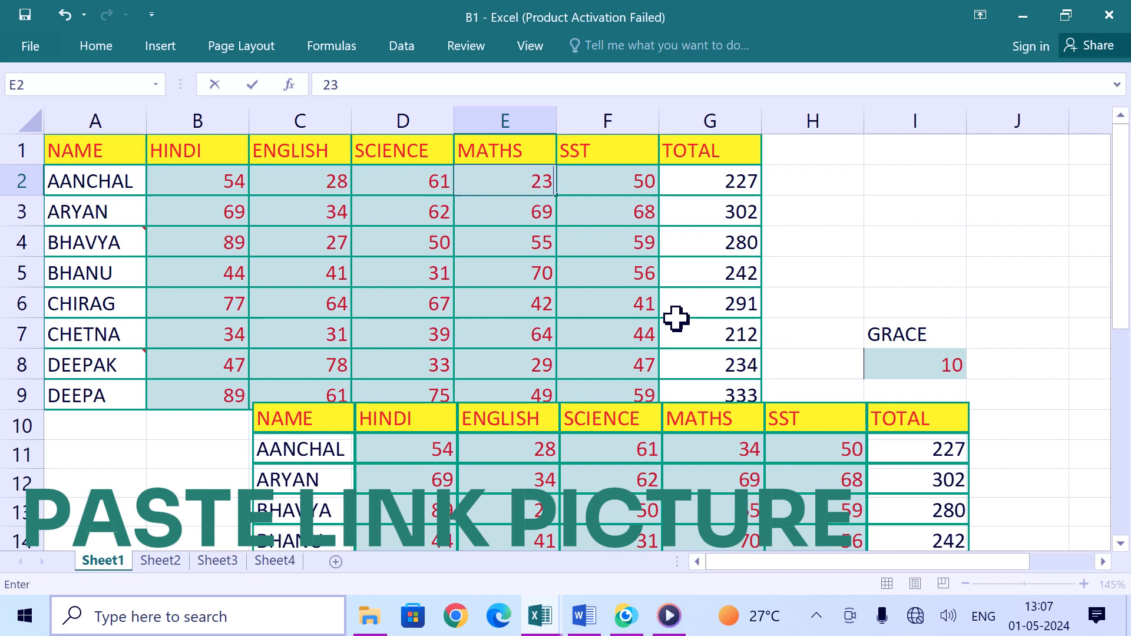
left_click(1050, 465)
left_click_drag(766, 460, 714, 535)
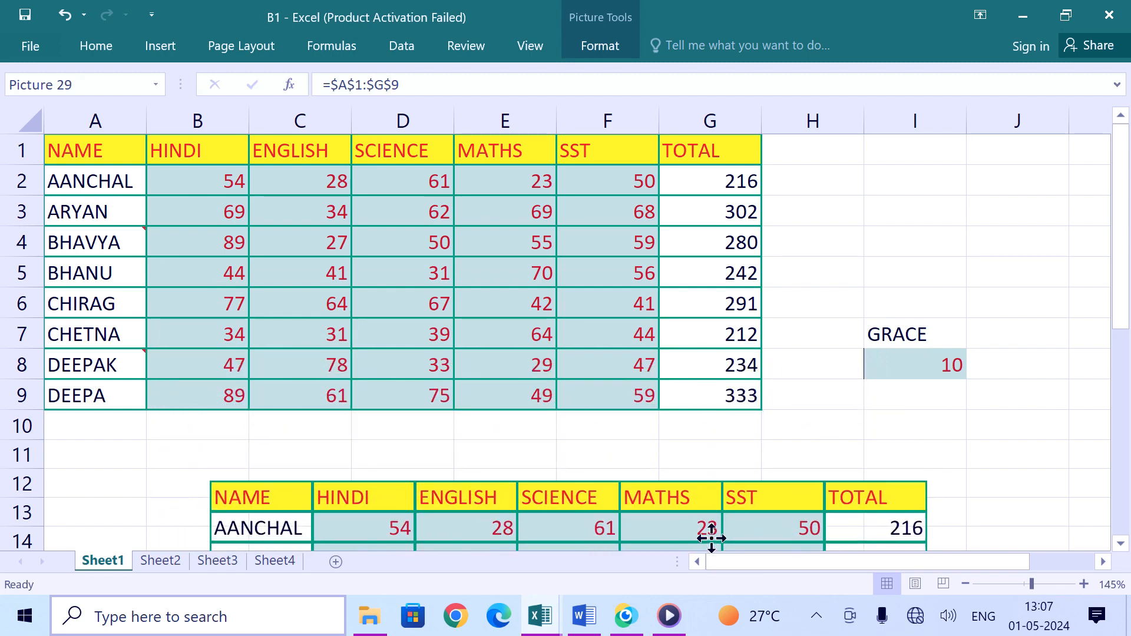
left_click(726, 455)
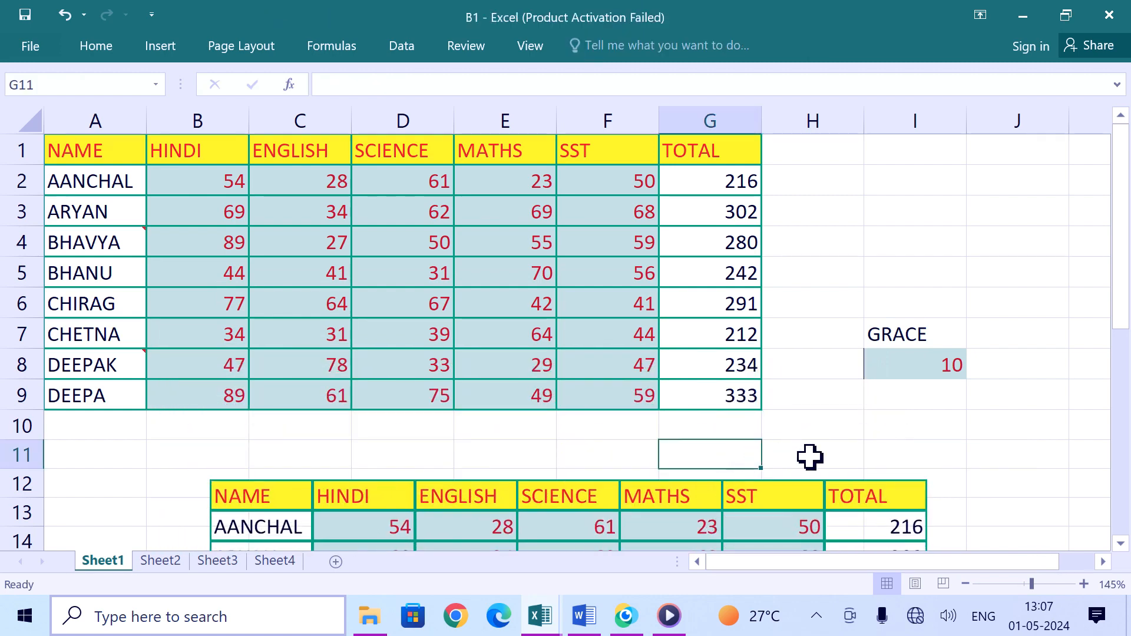